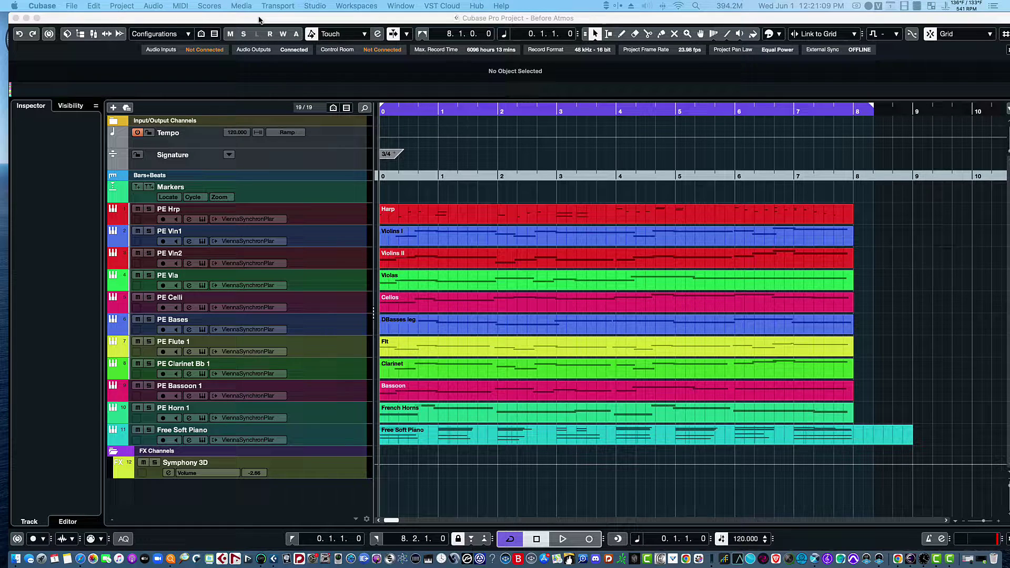
- Create a 7.1.4 group track named Atmos Group Bus through Project > Add Track > Group
{"action": "left_click", "coordinate": [123, 5]}
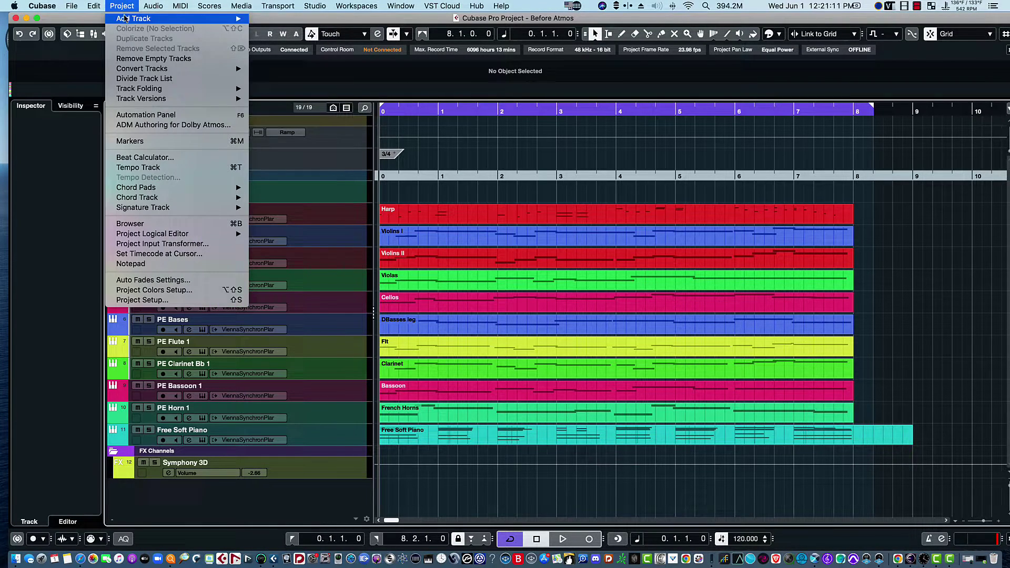
{"action": "mouse_move", "coordinate": [158, 18]}
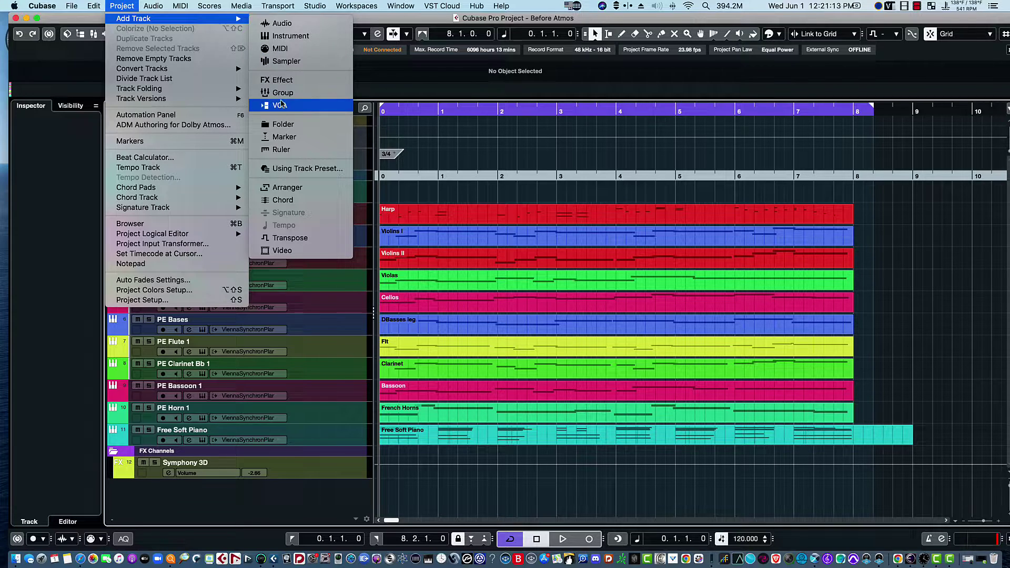
{"action": "left_click", "coordinate": [282, 94]}
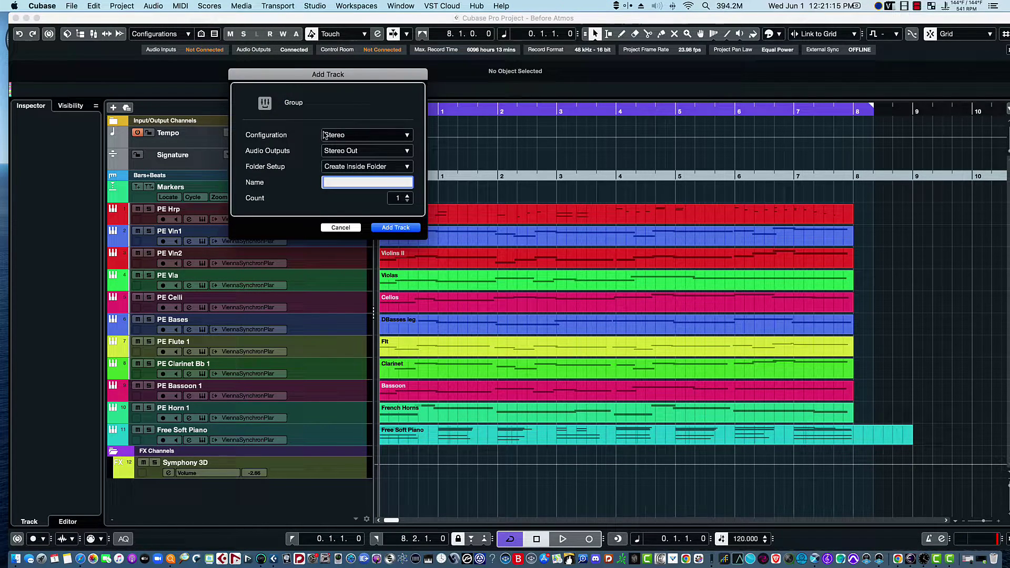
{"action": "left_click", "coordinate": [361, 136]}
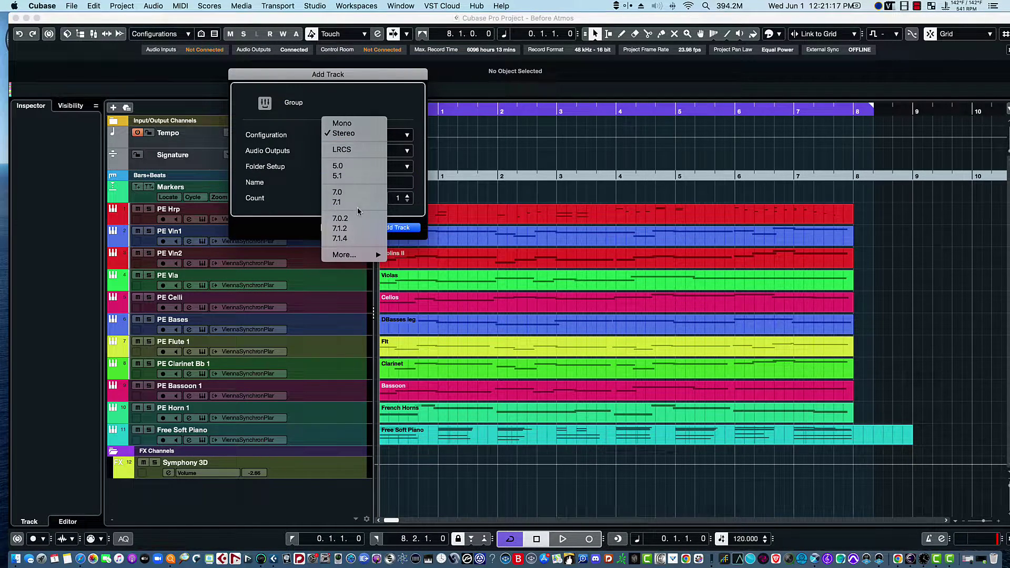
{"action": "left_click", "coordinate": [349, 239]}
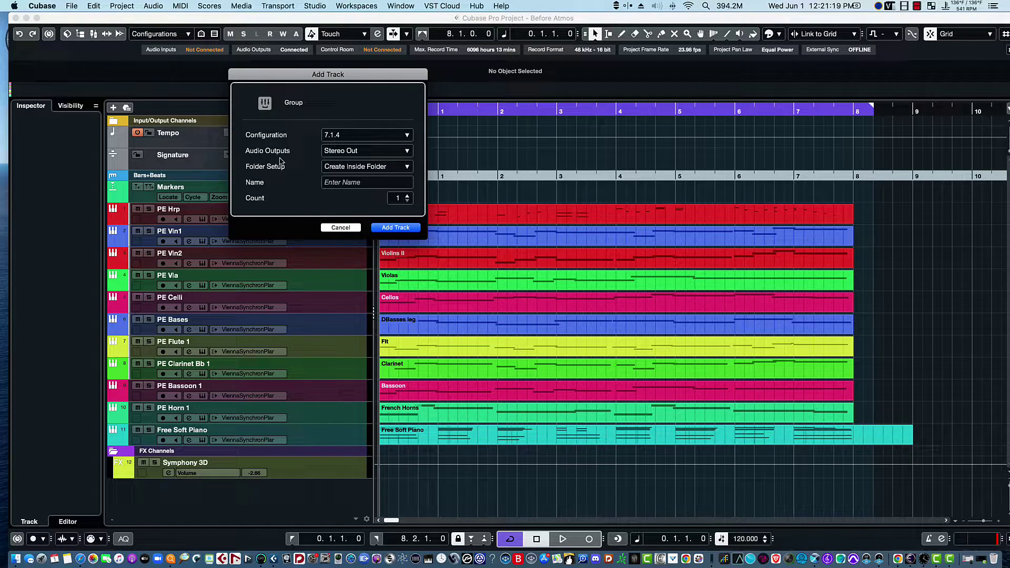
{"action": "left_click", "coordinate": [342, 183]}
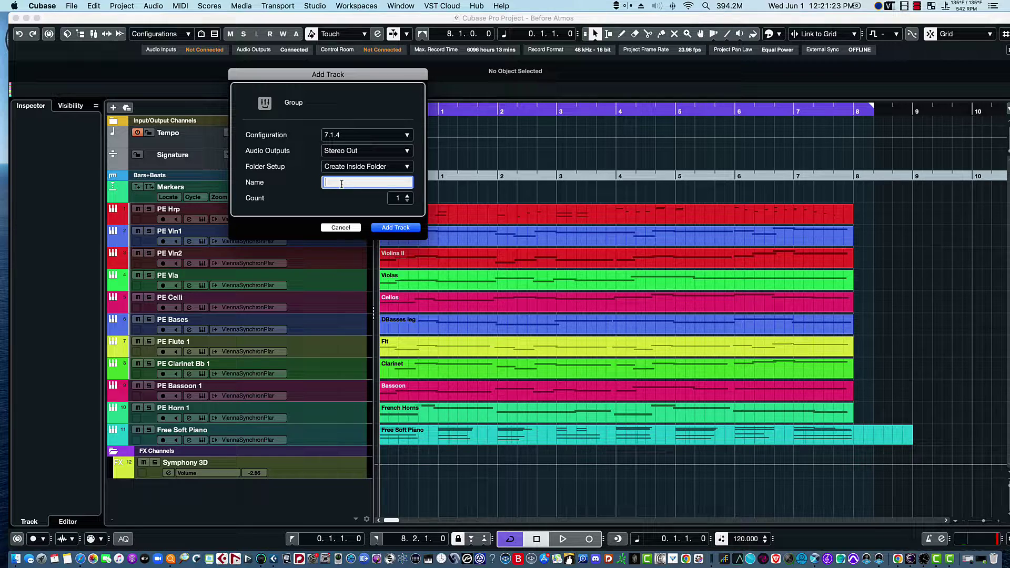
{"action": "type", "text": "Atmos Group Bus"}
{"action": "key", "text": "Return"}
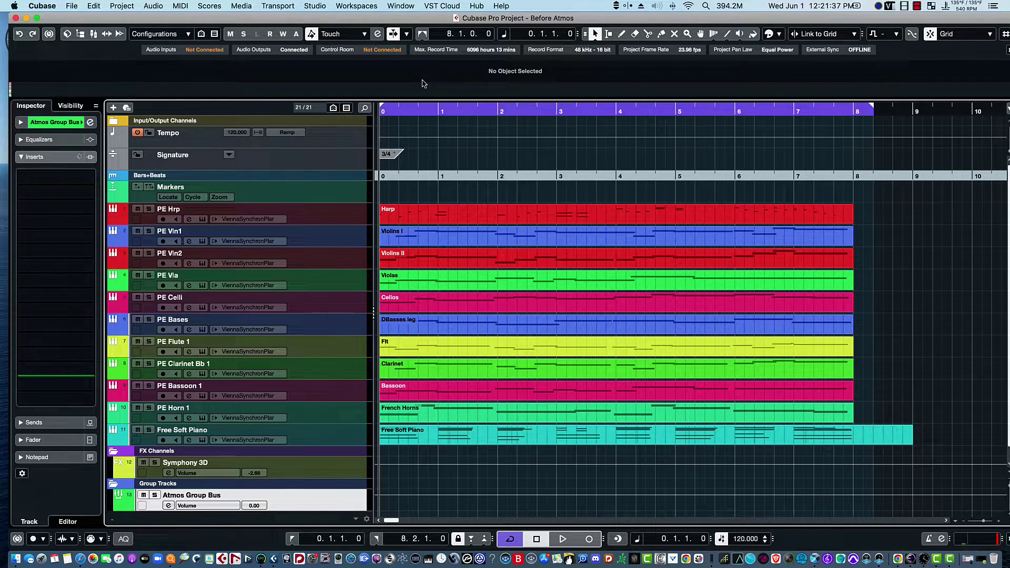
- Review the Symphony I/O audio device's control panel in Studio Setup
{"action": "left_click", "coordinate": [327, 7]}
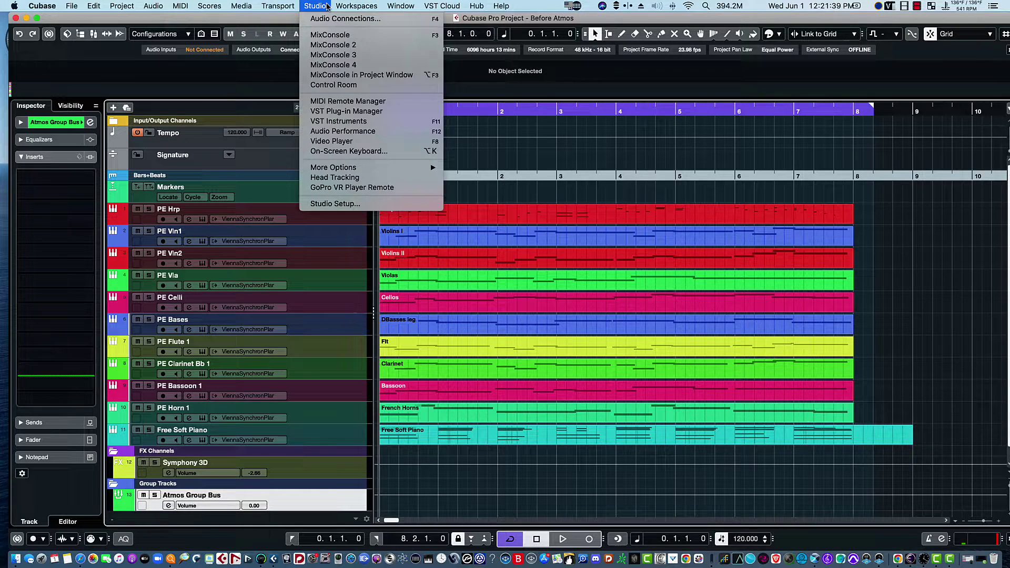
{"action": "left_click", "coordinate": [317, 204]}
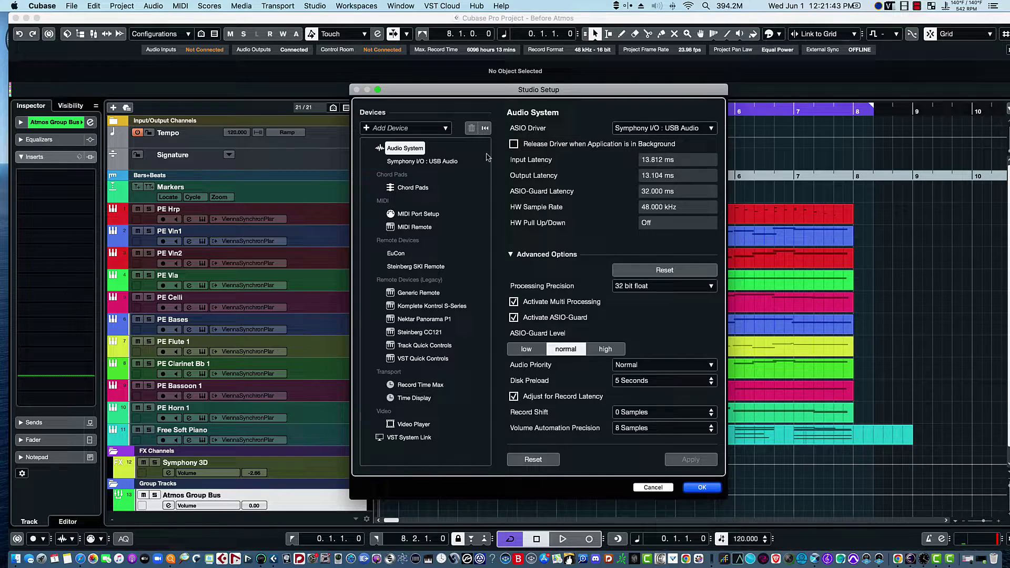
{"action": "left_click", "coordinate": [437, 161]}
{"action": "left_click", "coordinate": [549, 131]}
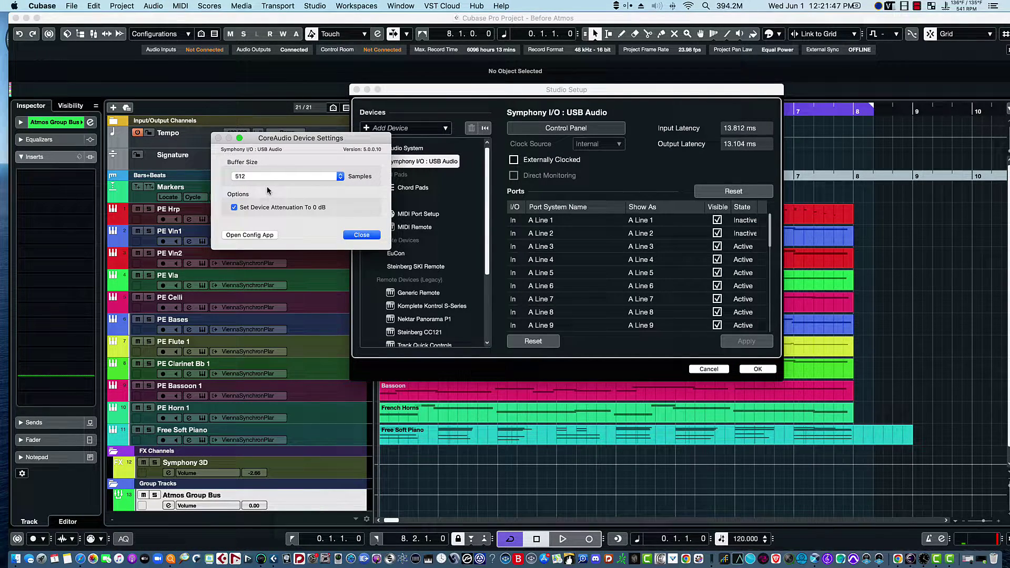
{"action": "left_click", "coordinate": [355, 235]}
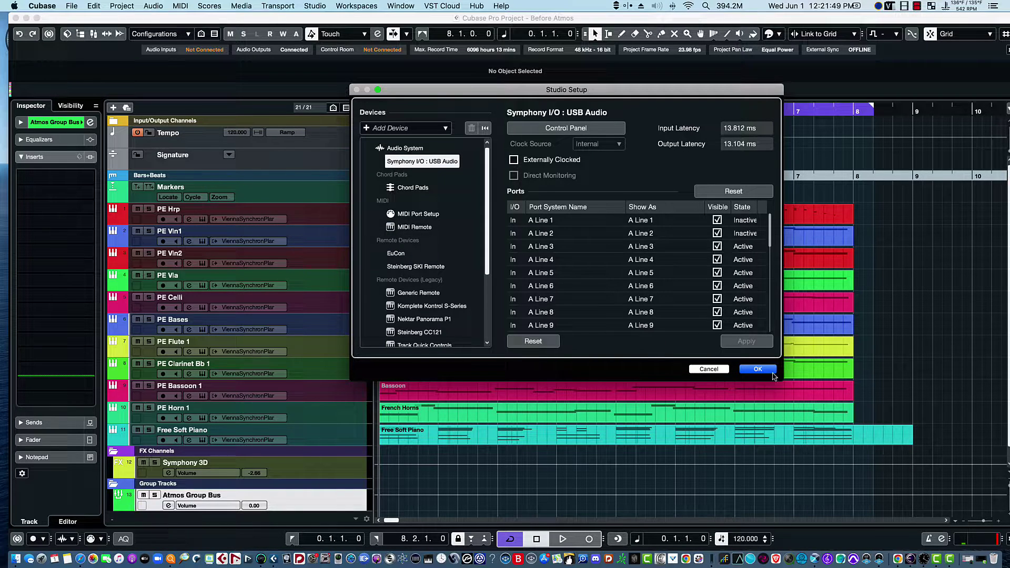
{"action": "left_click", "coordinate": [756, 369]}
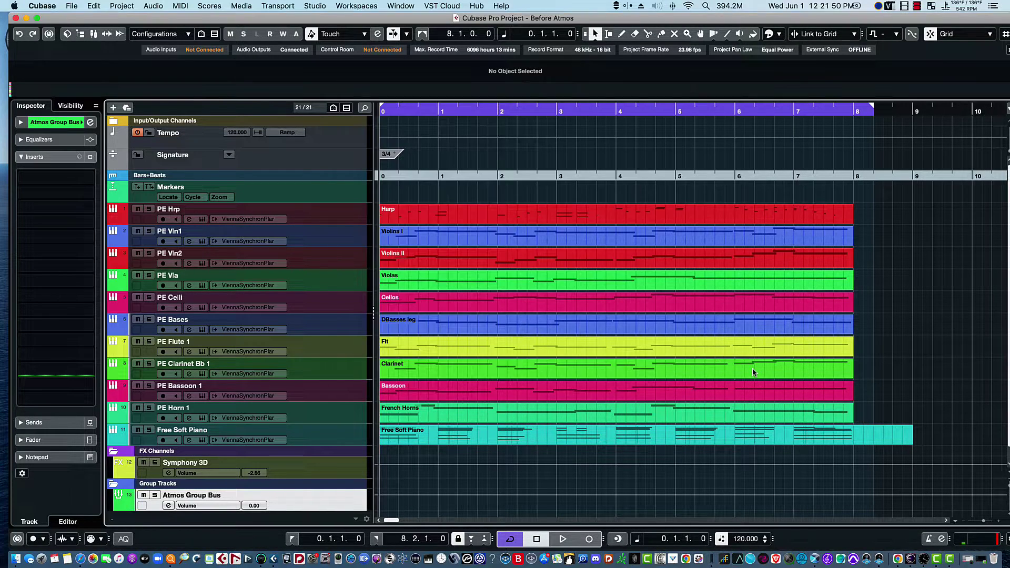
- Change the project's recording bit depth to 24 bit in Project Setup
{"action": "left_click", "coordinate": [132, 6]}
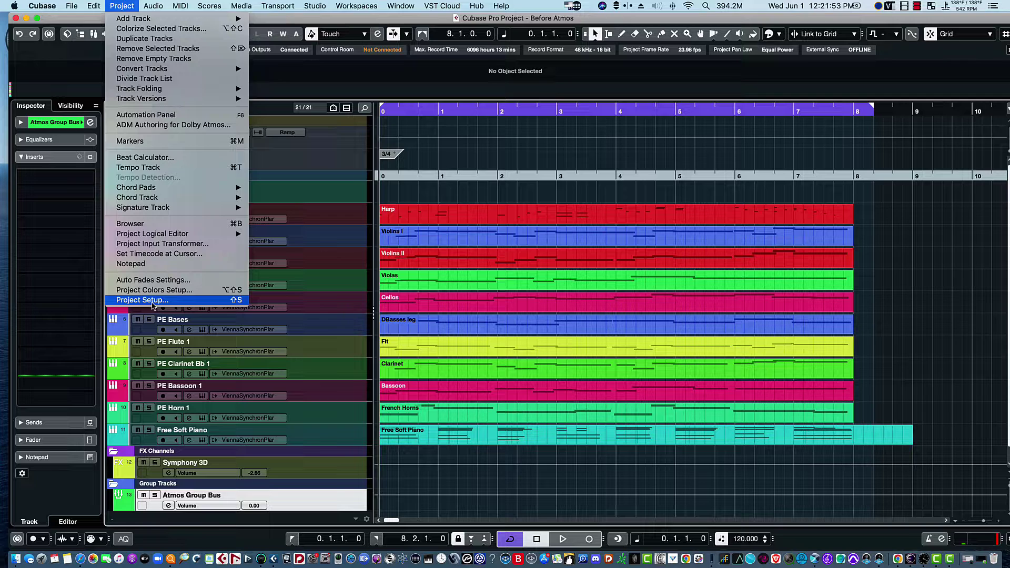
{"action": "left_click", "coordinate": [153, 304]}
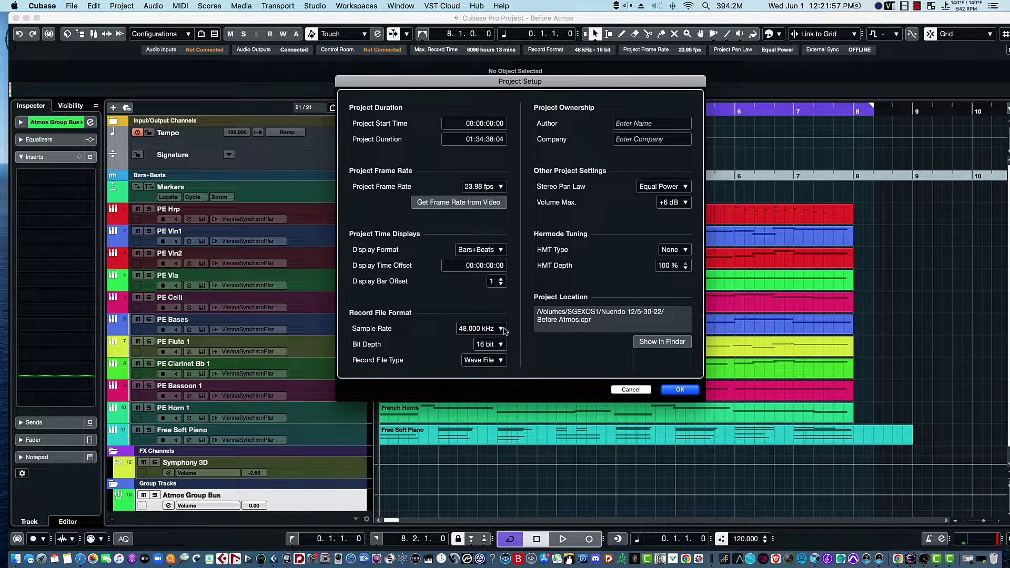
{"action": "left_click", "coordinate": [494, 345]}
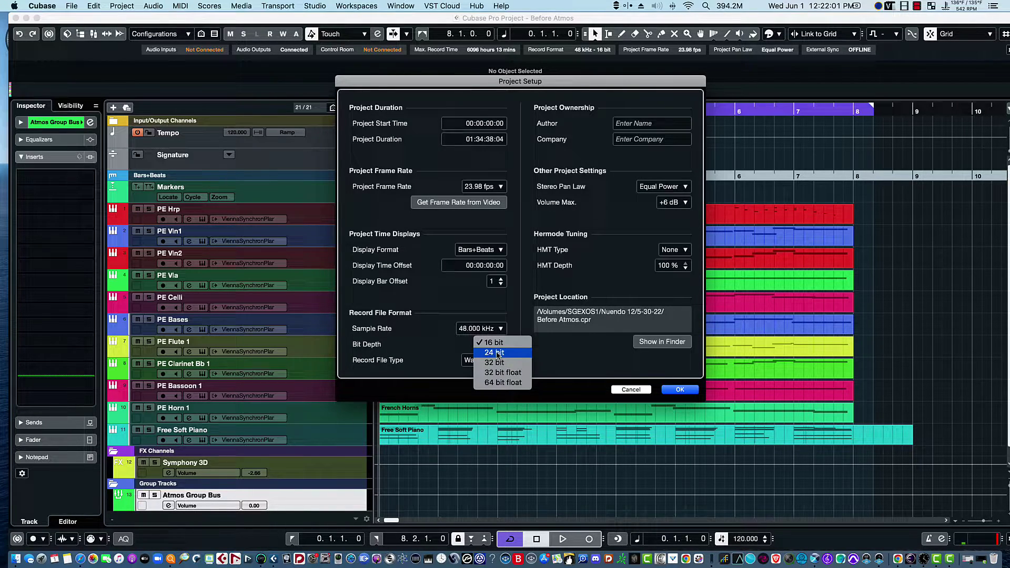
{"action": "left_click", "coordinate": [495, 353]}
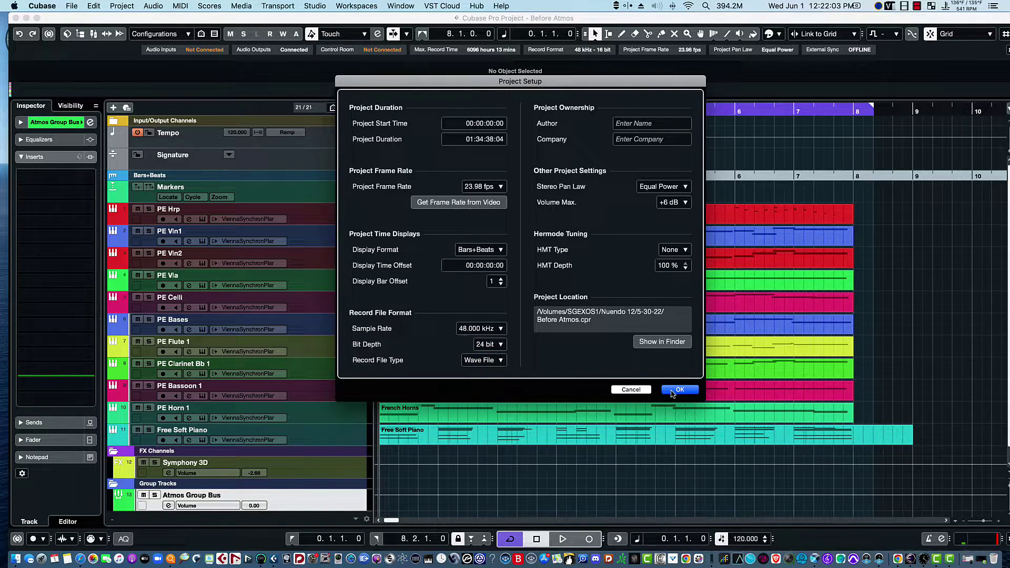
{"action": "left_click", "coordinate": [675, 392]}
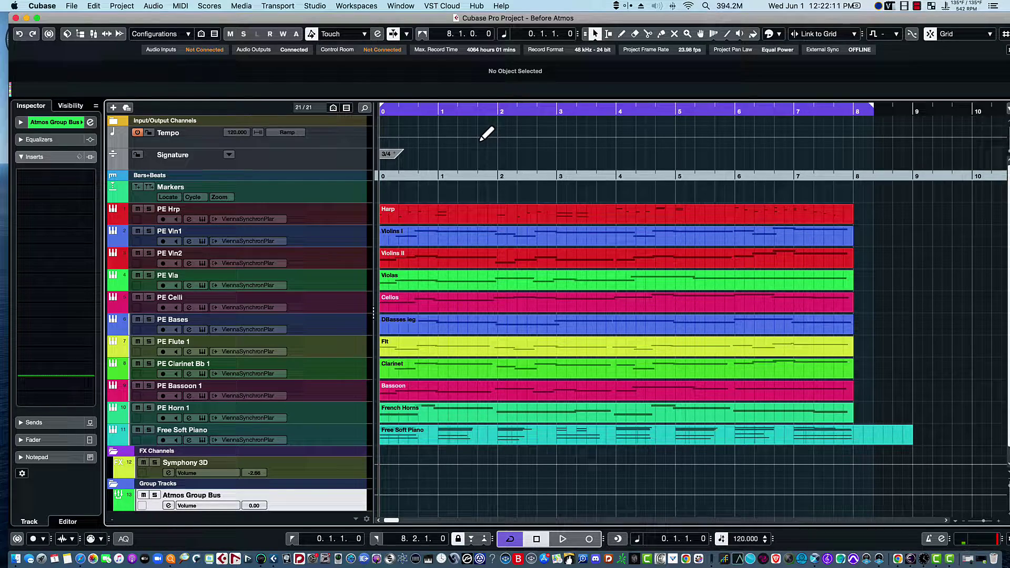
- Open the MixConsole with F3, play back to check channel levels, then close and reopen it
{"action": "key", "text": "F3"}
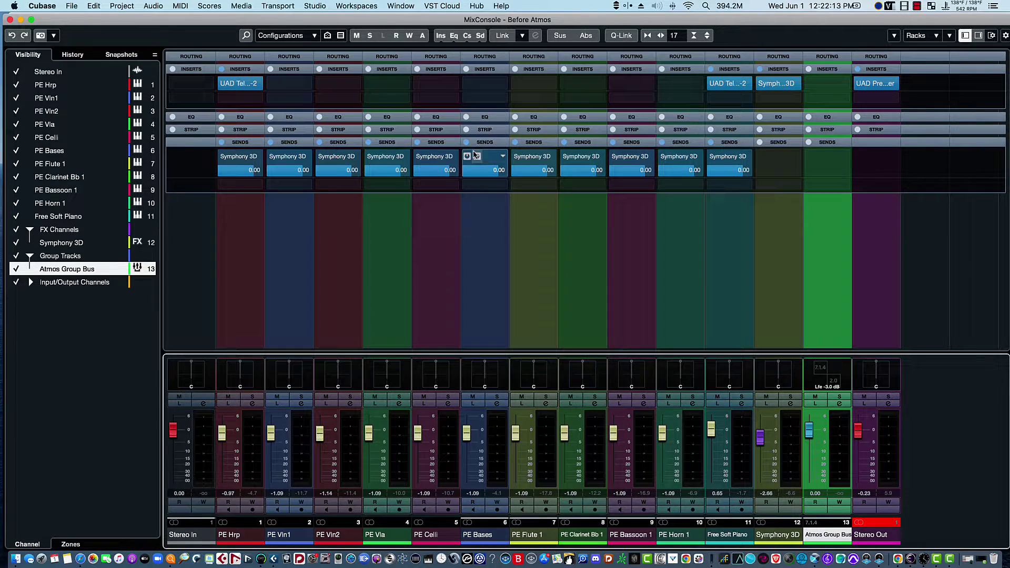
{"action": "key", "text": "space"}
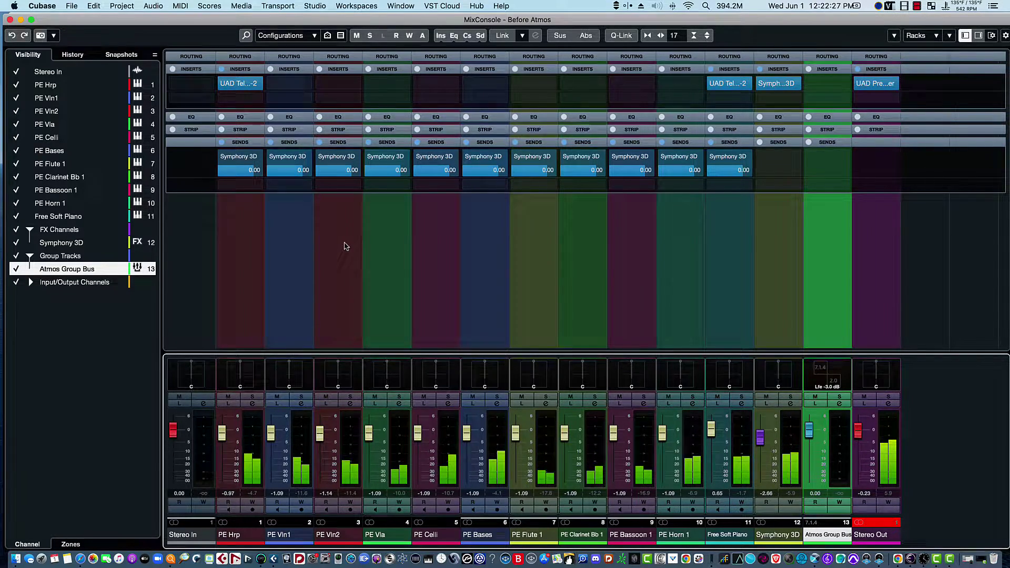
{"action": "key", "text": "F3"}
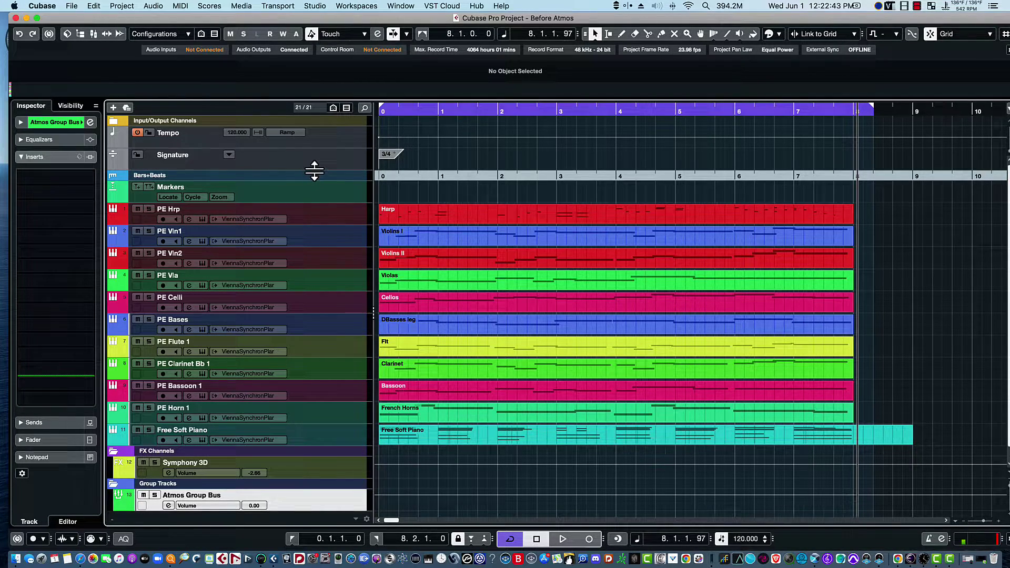
{"action": "key", "text": "F3"}
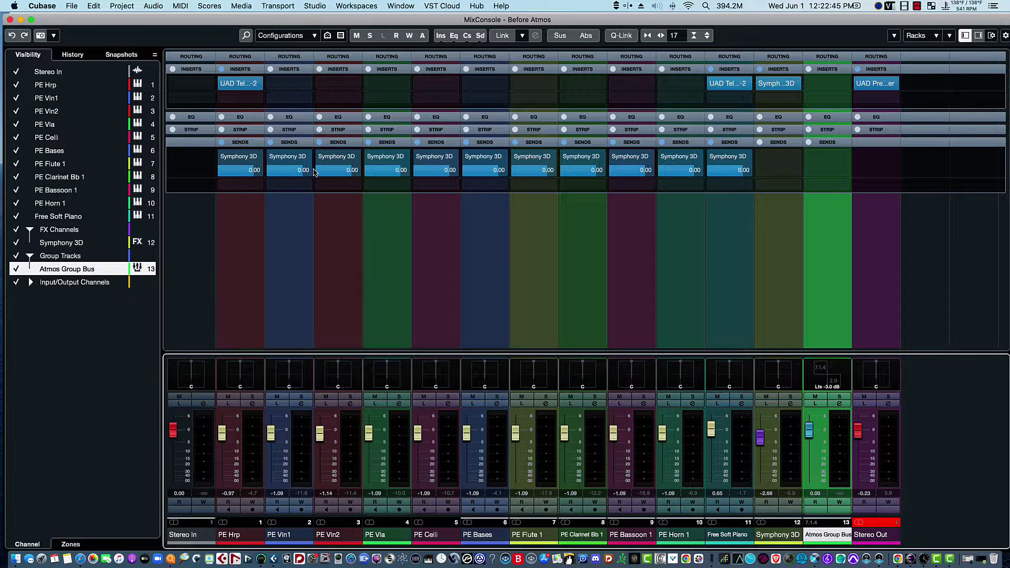
- Q-Link PE Hrp through Symphony 3D and set their outputs to Groups - Atmos Group Bus
{"action": "left_click", "coordinate": [237, 231]}
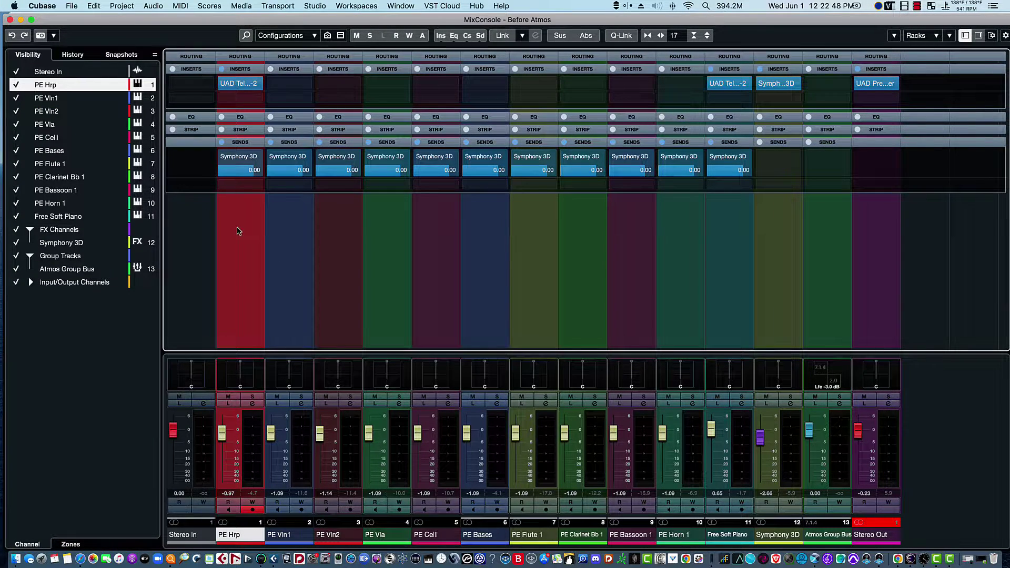
{"action": "left_click", "coordinate": [782, 247]}
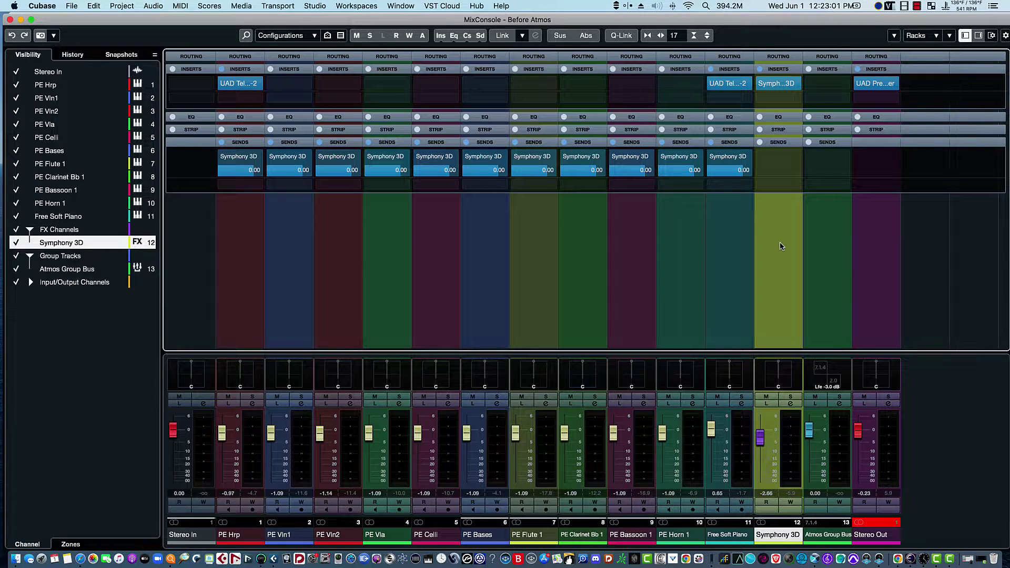
{"action": "left_click", "coordinate": [247, 256], "text": "shift"}
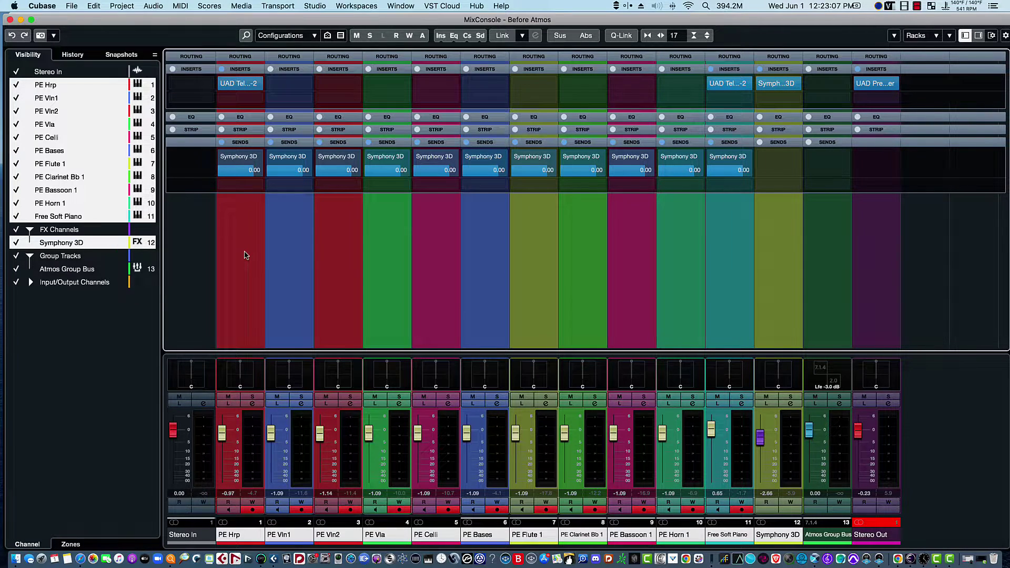
{"action": "left_click", "coordinate": [631, 37]}
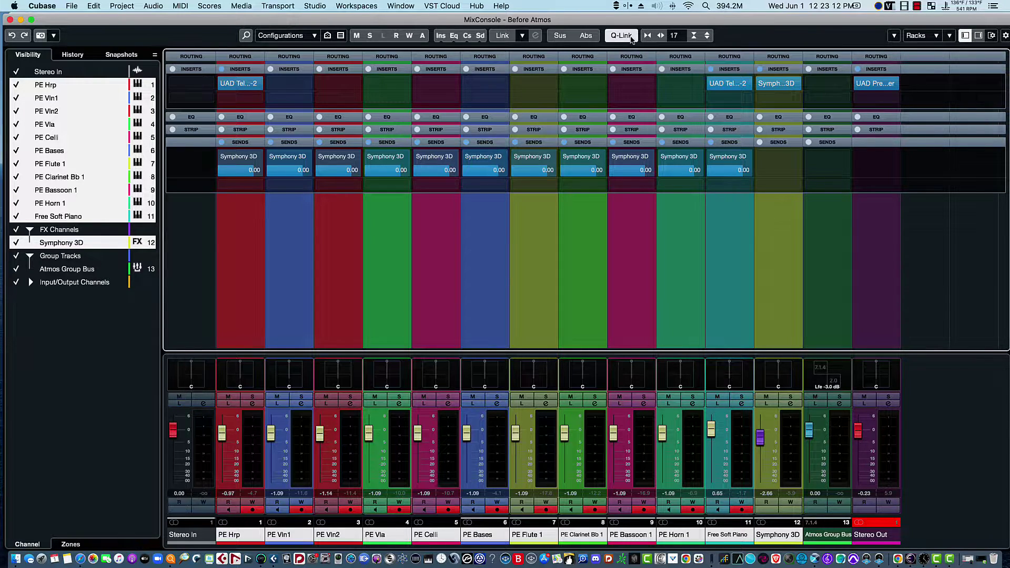
{"action": "left_click", "coordinate": [234, 57]}
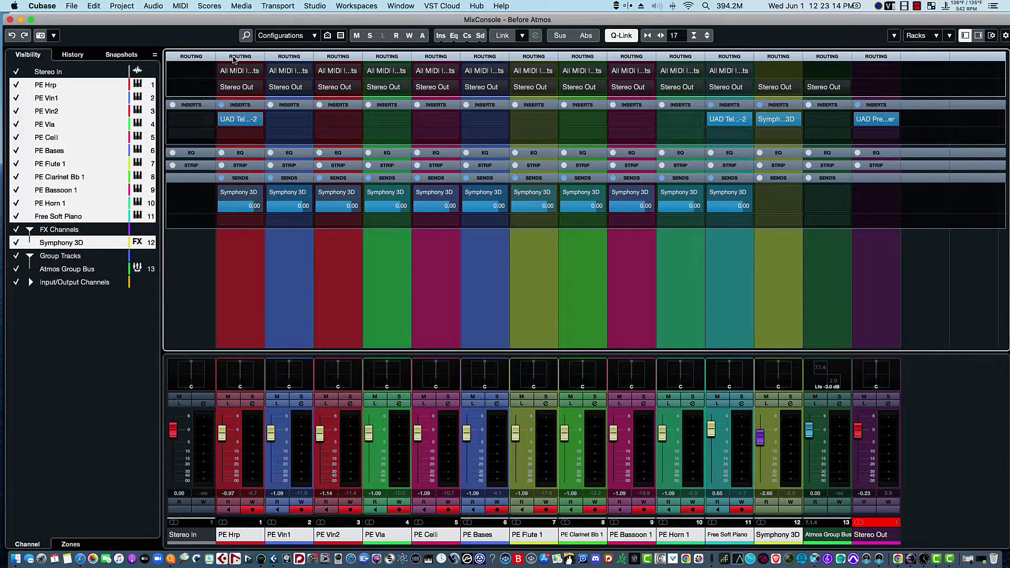
{"action": "left_click", "coordinate": [241, 87]}
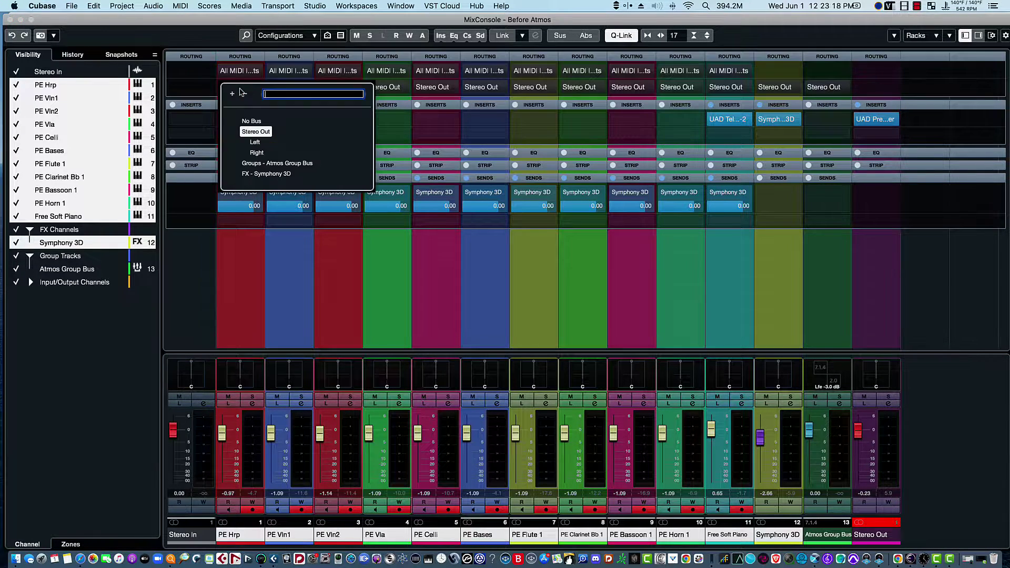
{"action": "left_click", "coordinate": [275, 164]}
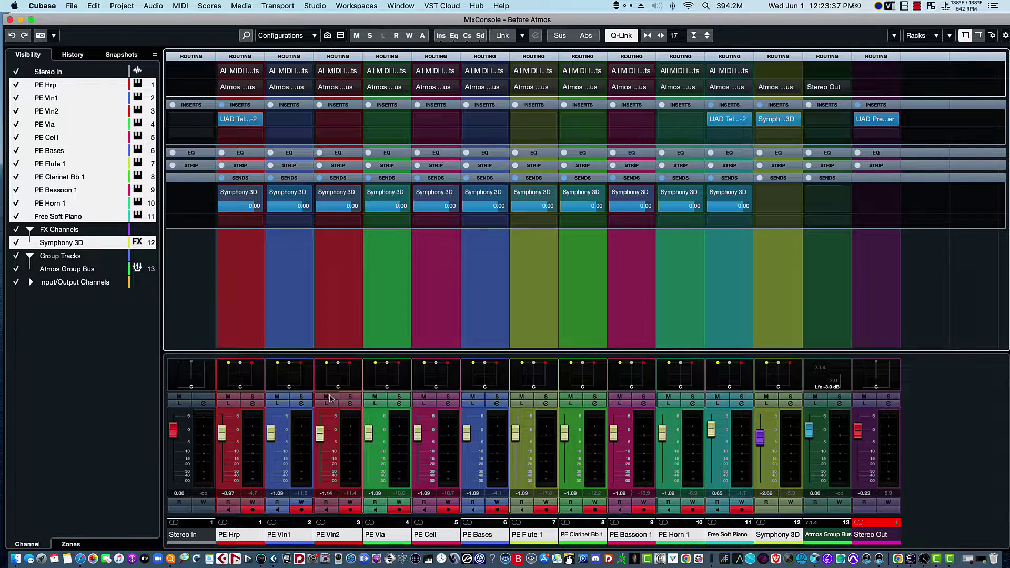
- Open PE Hrp's VST MultiPanner, then close it to return to the MixConsole
{"action": "double_click", "coordinate": [240, 383]}
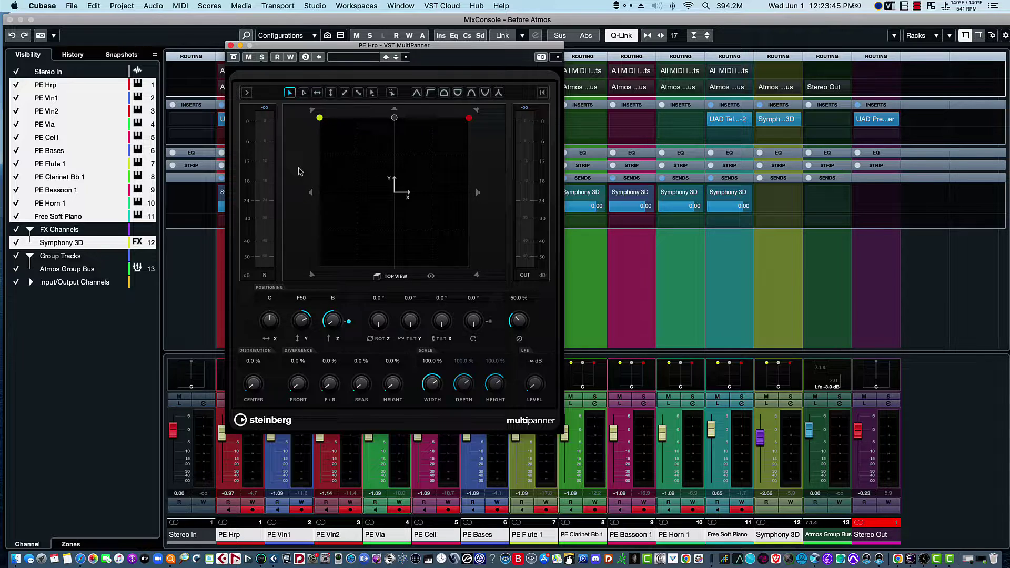
{"action": "left_click", "coordinate": [231, 45]}
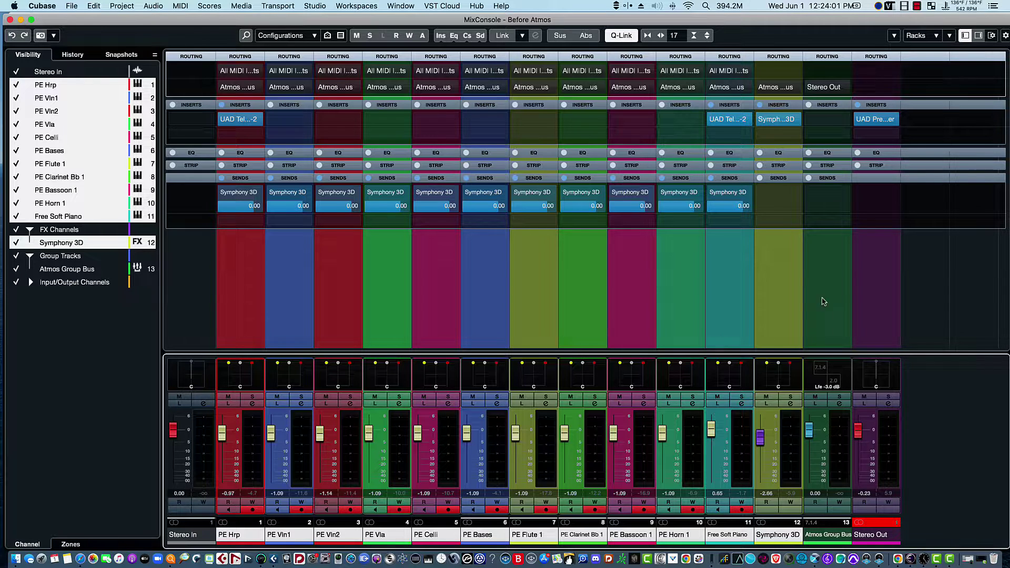
- Insert Renderer for Dolby Atmos on the Atmos Group Bus by searching 'dolb' in the plug-in browser
{"action": "left_click", "coordinate": [826, 119]}
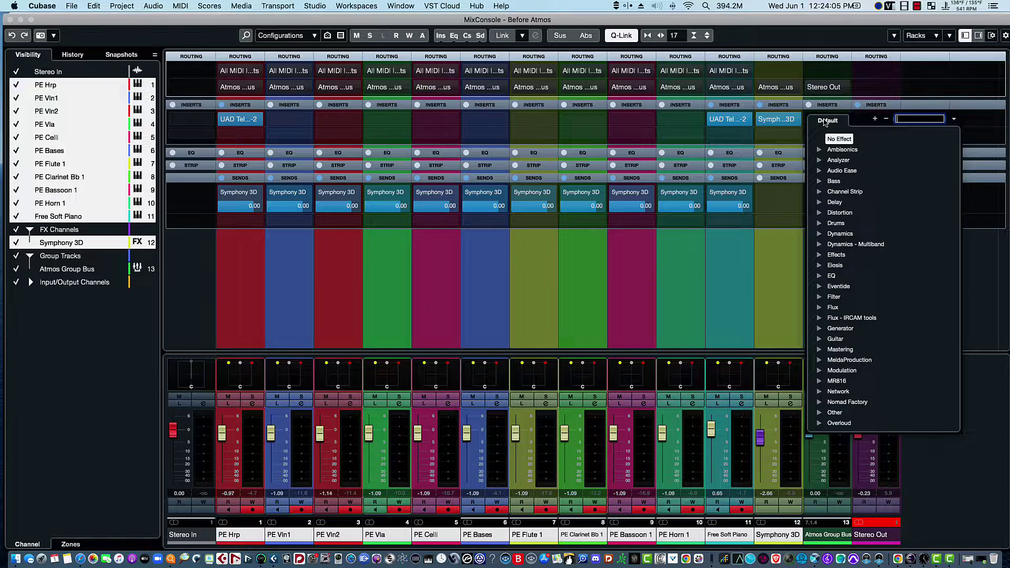
{"action": "type", "text": "do"}
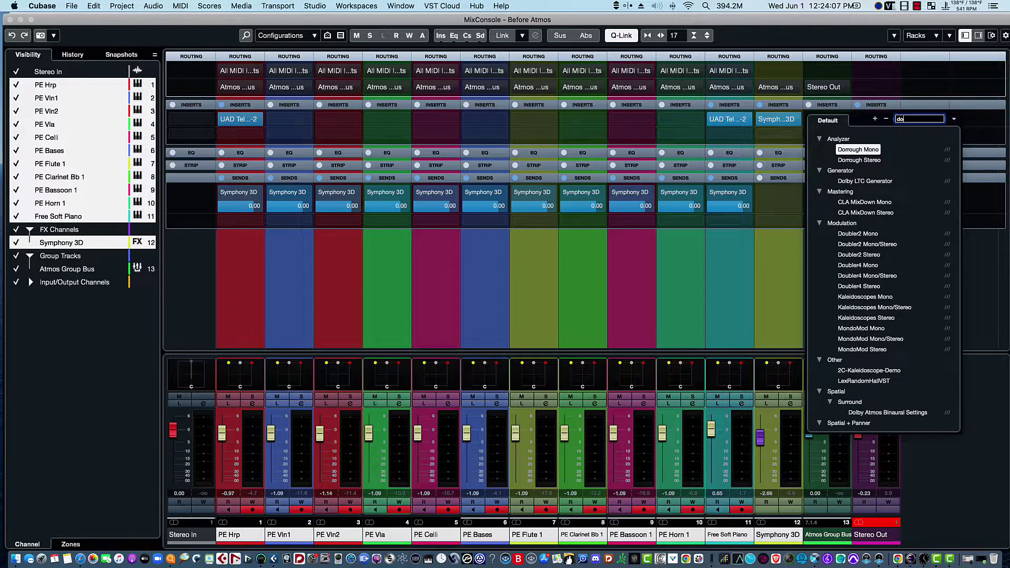
{"action": "type", "text": "lby"}
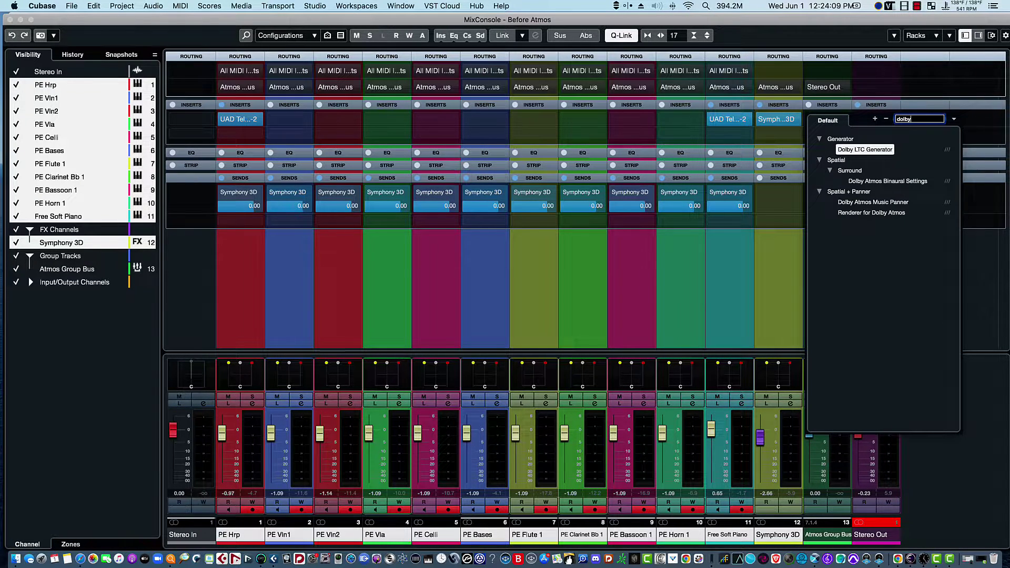
{"action": "left_click", "coordinate": [868, 214]}
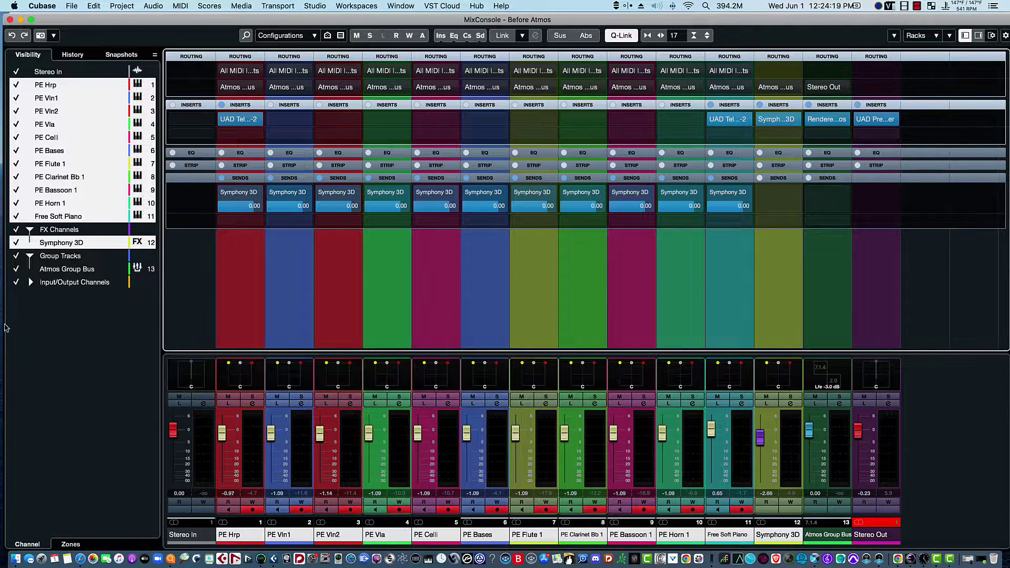
{"action": "left_click", "coordinate": [122, 7]}
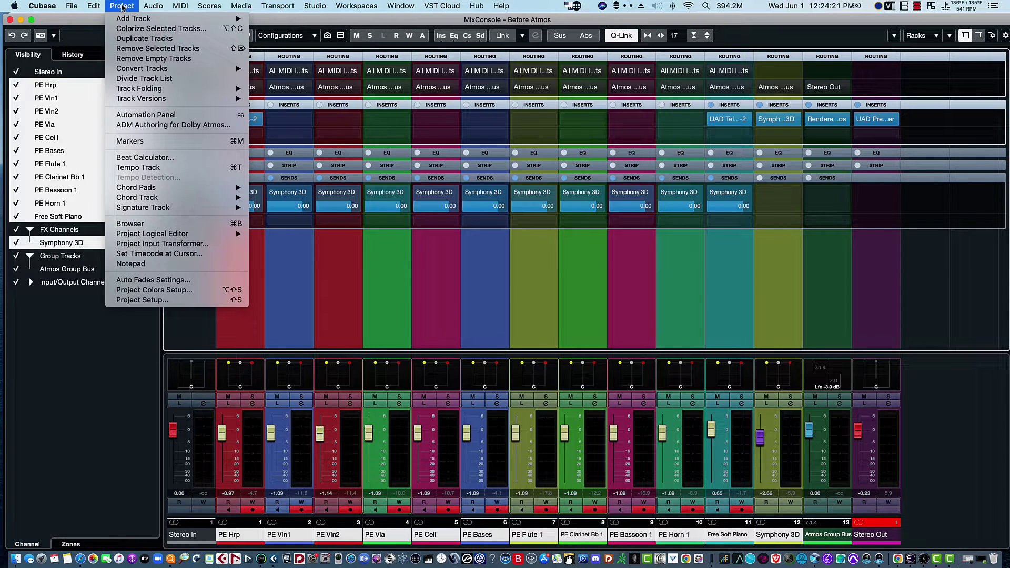
- Open Project > ADM Authoring for Dolby Atmos and choose Renderer for Dolby Atmos as the renderer
{"action": "left_click", "coordinate": [145, 125]}
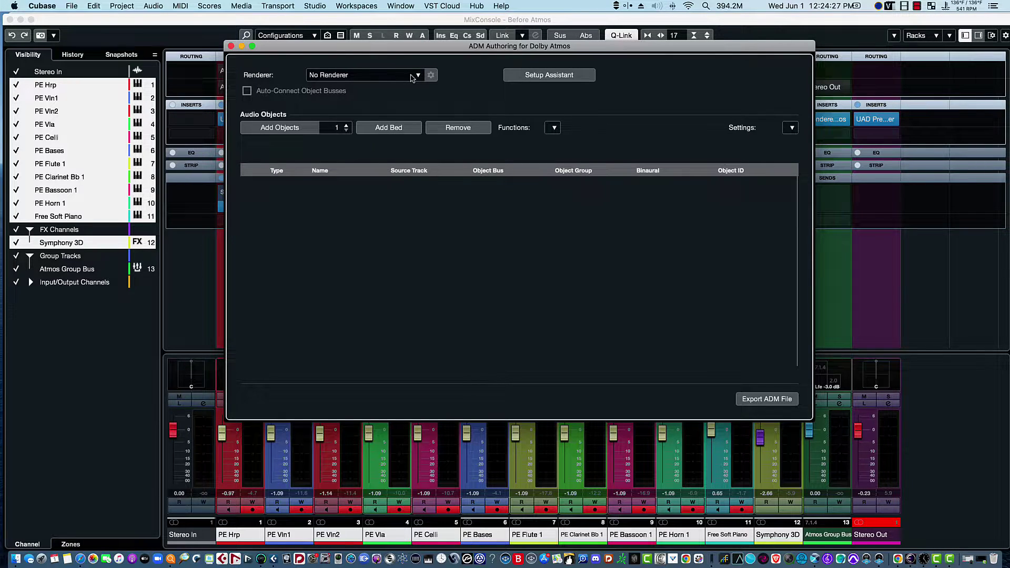
{"action": "left_click", "coordinate": [418, 77]}
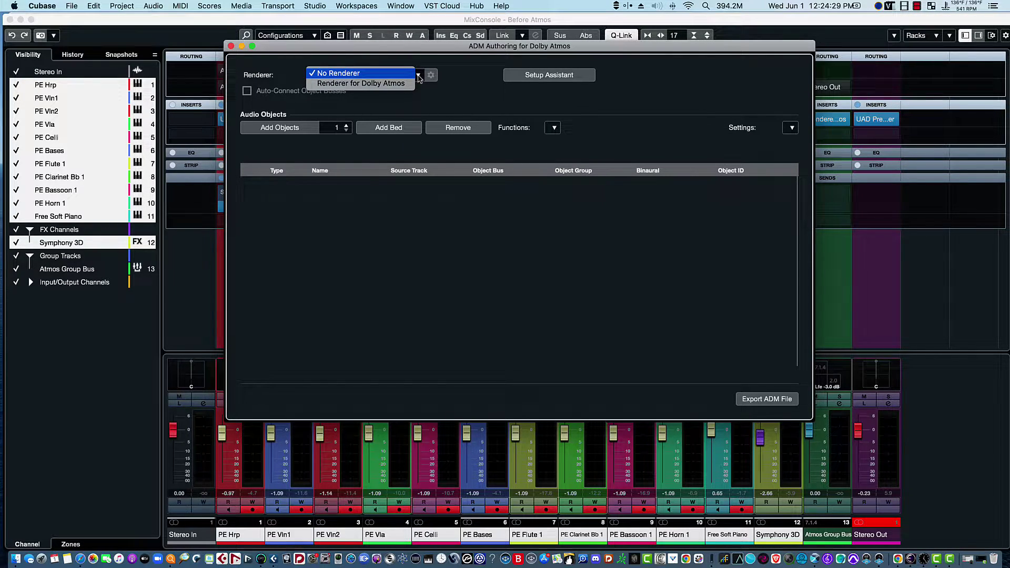
{"action": "left_click", "coordinate": [356, 86]}
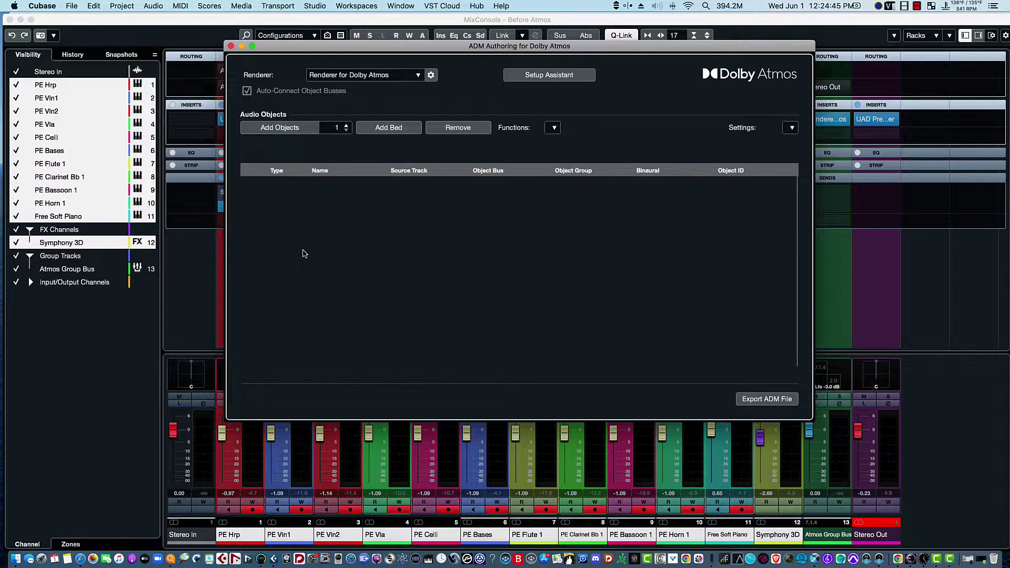
- Add a bed audio object with Symphony 3D as its source track
{"action": "left_click", "coordinate": [388, 130]}
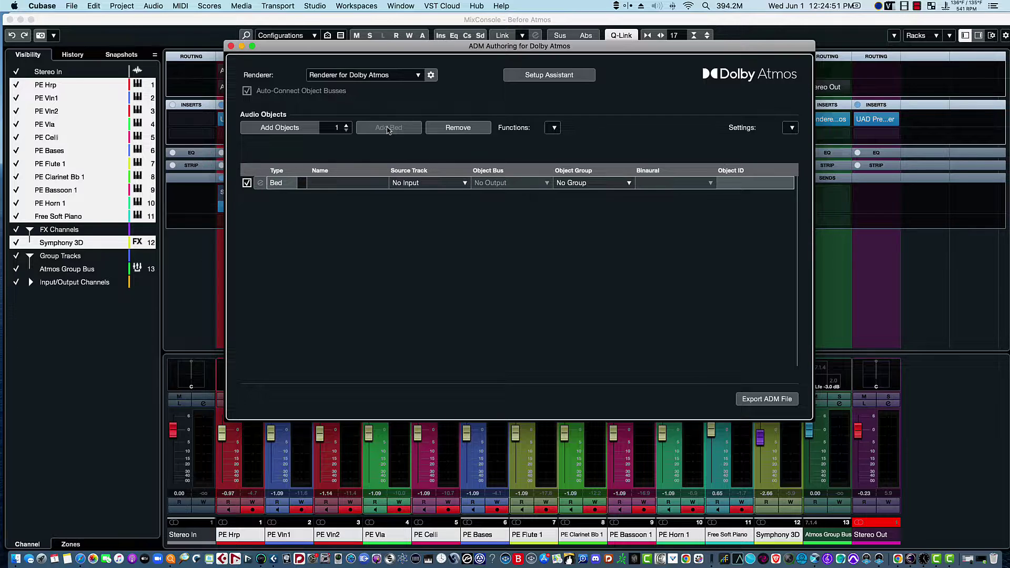
{"action": "left_click", "coordinate": [420, 183]}
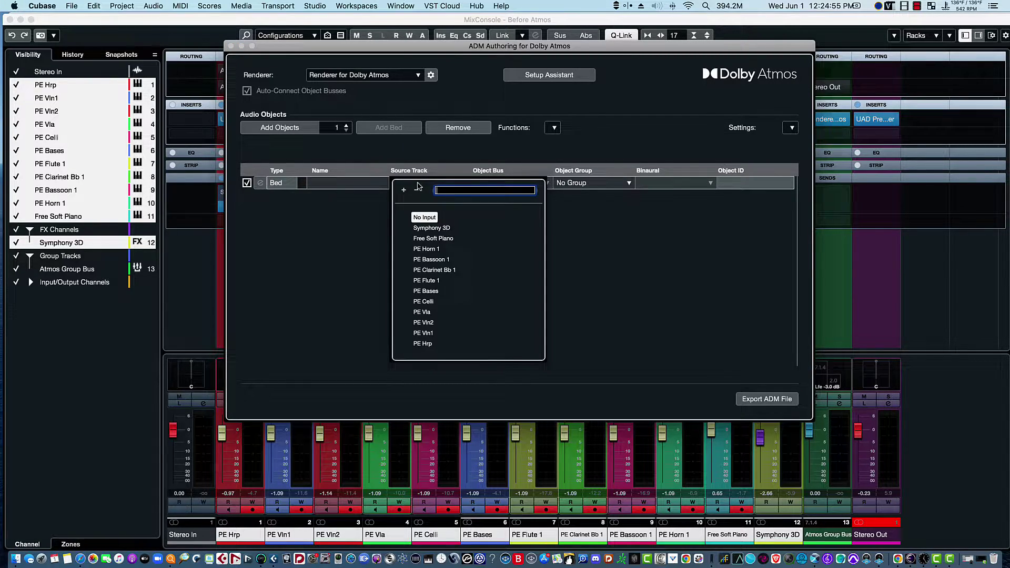
{"action": "left_click", "coordinate": [434, 228]}
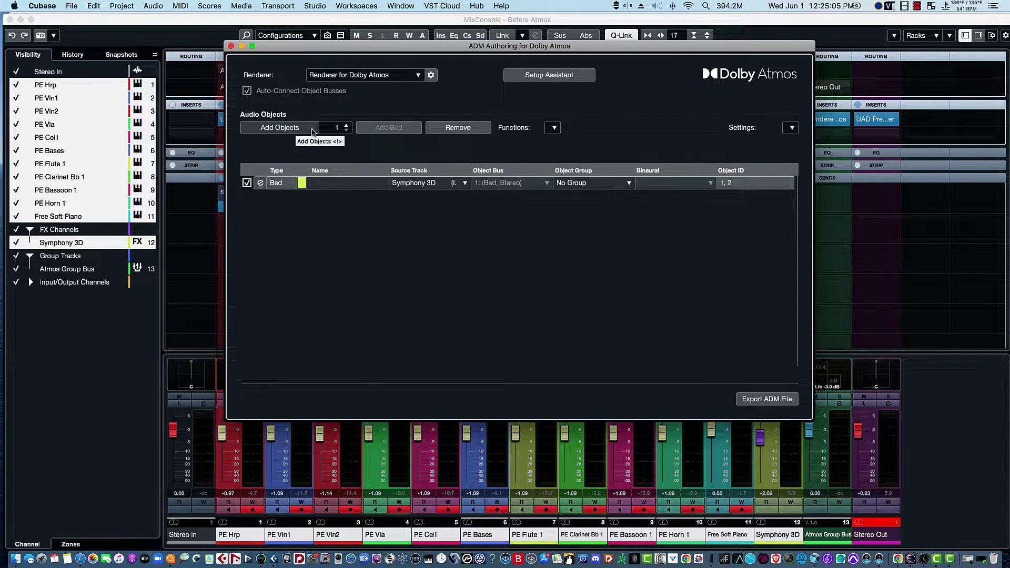
{"action": "left_click", "coordinate": [346, 126]}
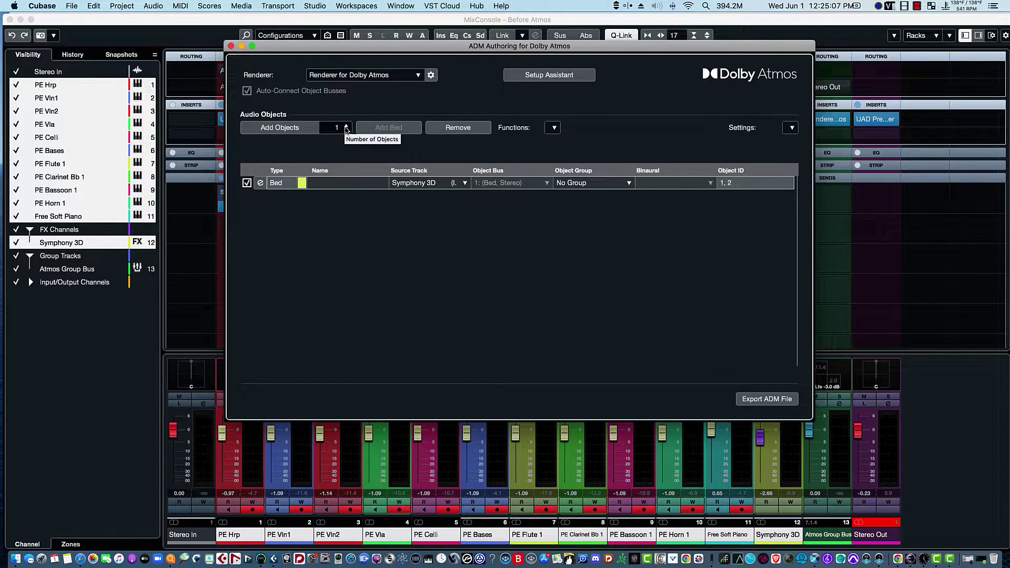
- Add eleven object rows and assign Free Soft Piano and PE Horn 1 as sources
{"action": "left_click", "coordinate": [346, 127]}
{"action": "left_click", "coordinate": [346, 126]}
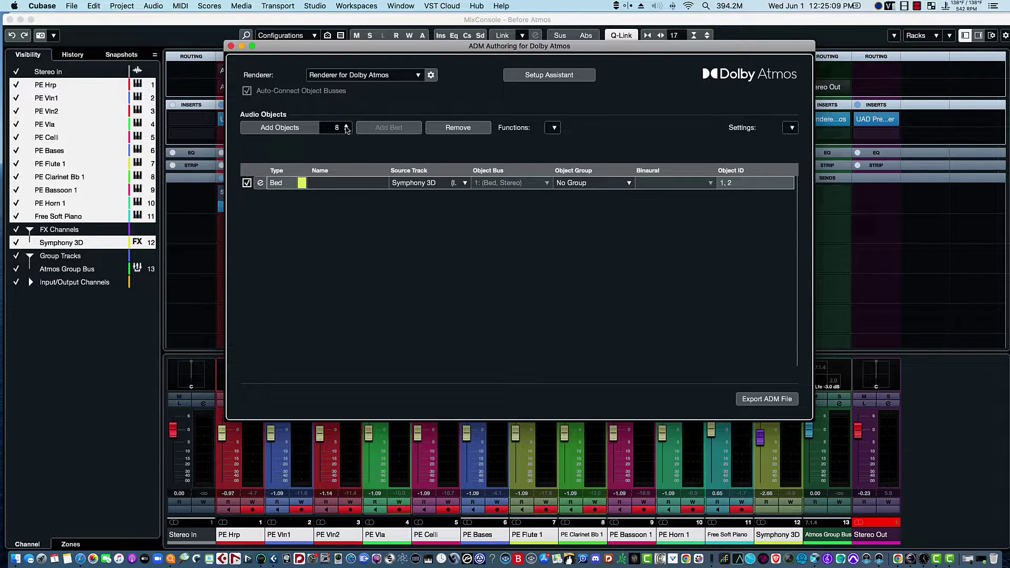
{"action": "left_click", "coordinate": [347, 126]}
{"action": "left_click", "coordinate": [280, 129]}
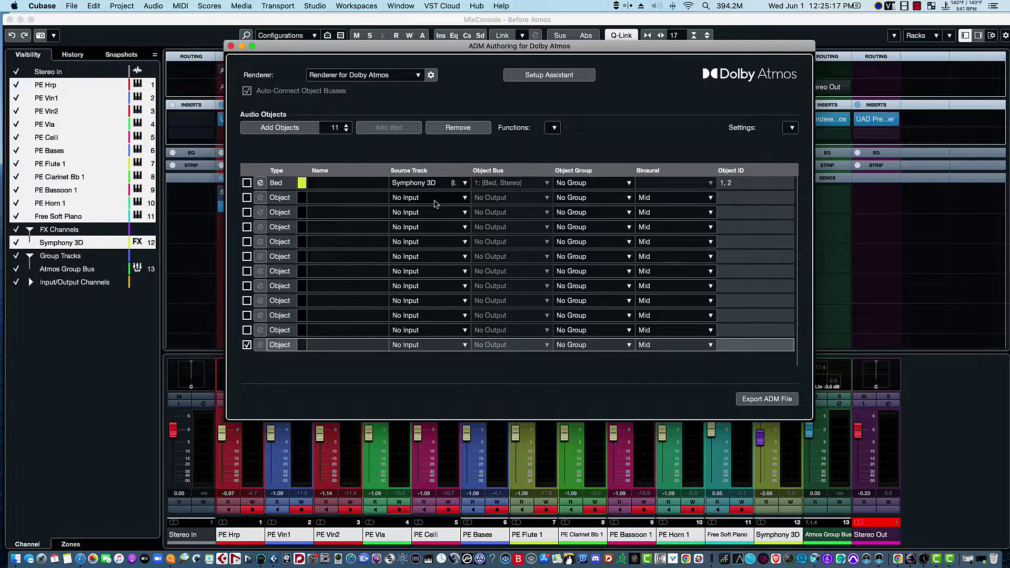
{"action": "left_click", "coordinate": [436, 204]}
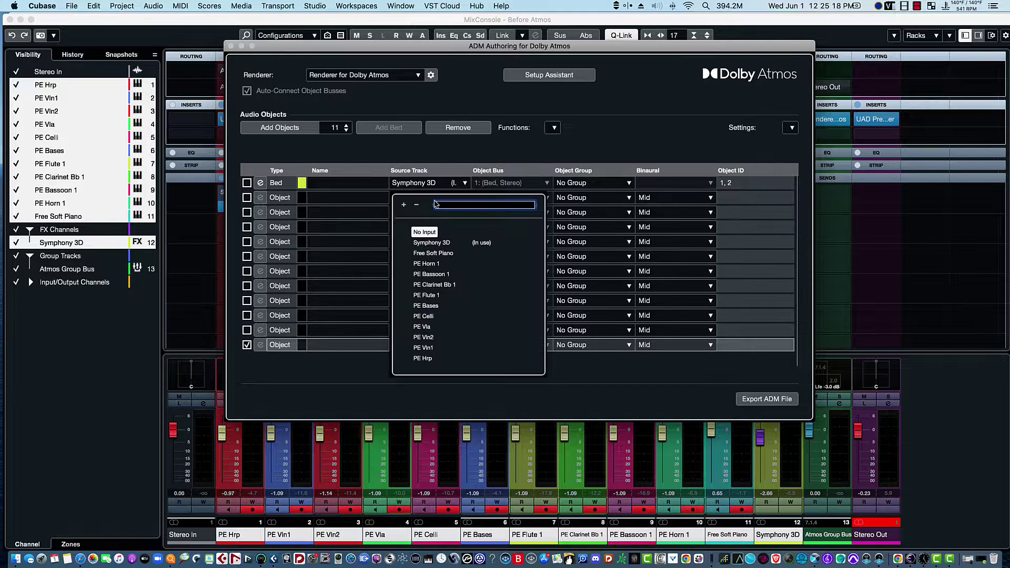
{"action": "left_click", "coordinate": [427, 254]}
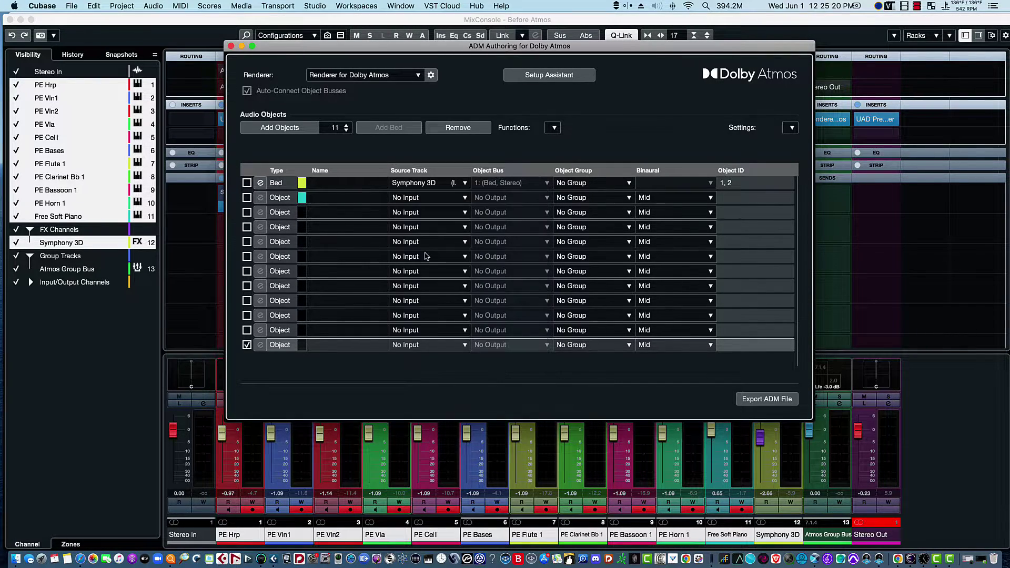
{"action": "left_click", "coordinate": [426, 214]}
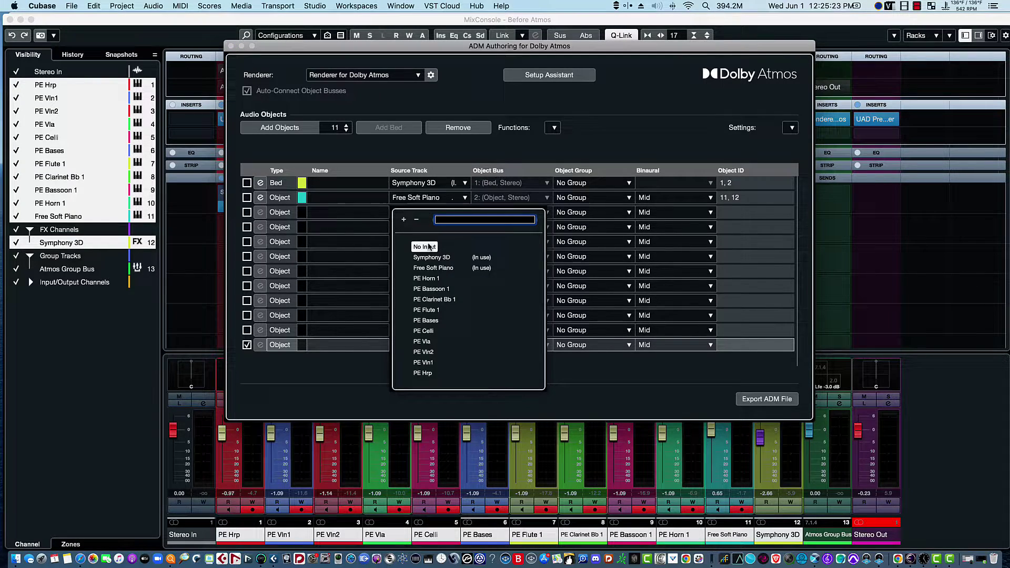
{"action": "left_click", "coordinate": [426, 279]}
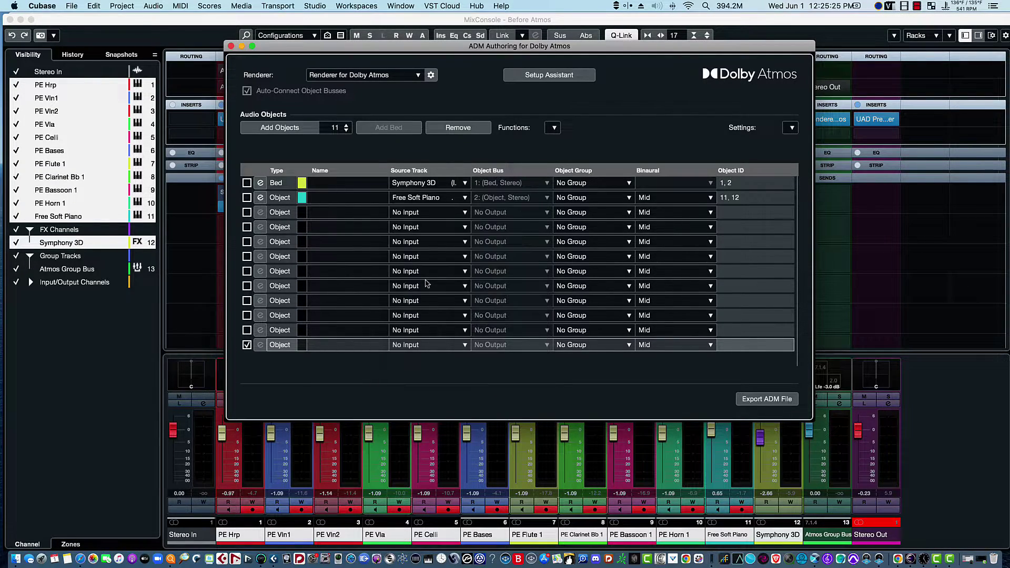
- Assign PE Bassoon 1, PE Clarinet Bb 1, PE Flute 1, PE Bases and PE Celli to the next rows
{"action": "left_click", "coordinate": [420, 227]}
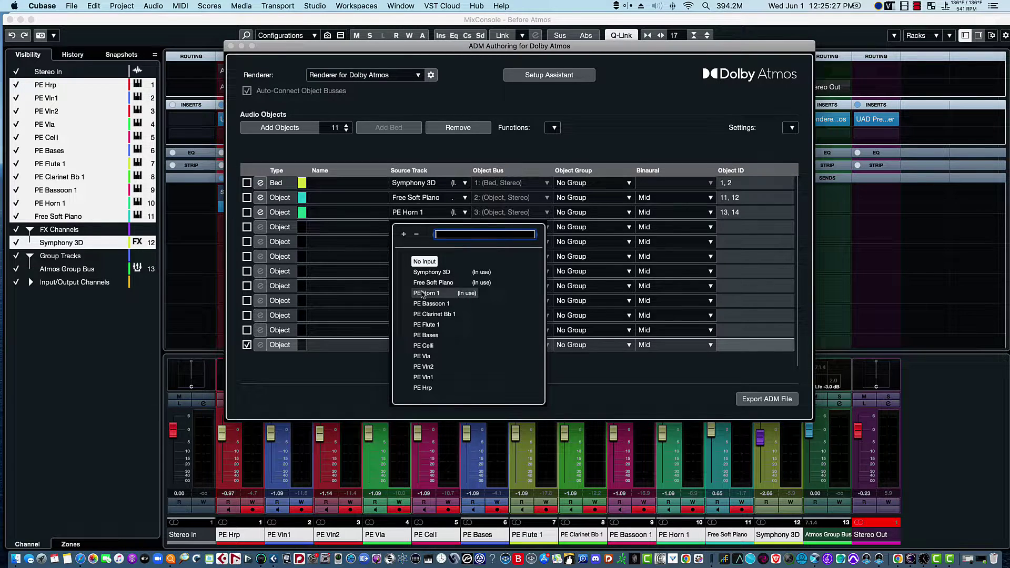
{"action": "left_click", "coordinate": [437, 305]}
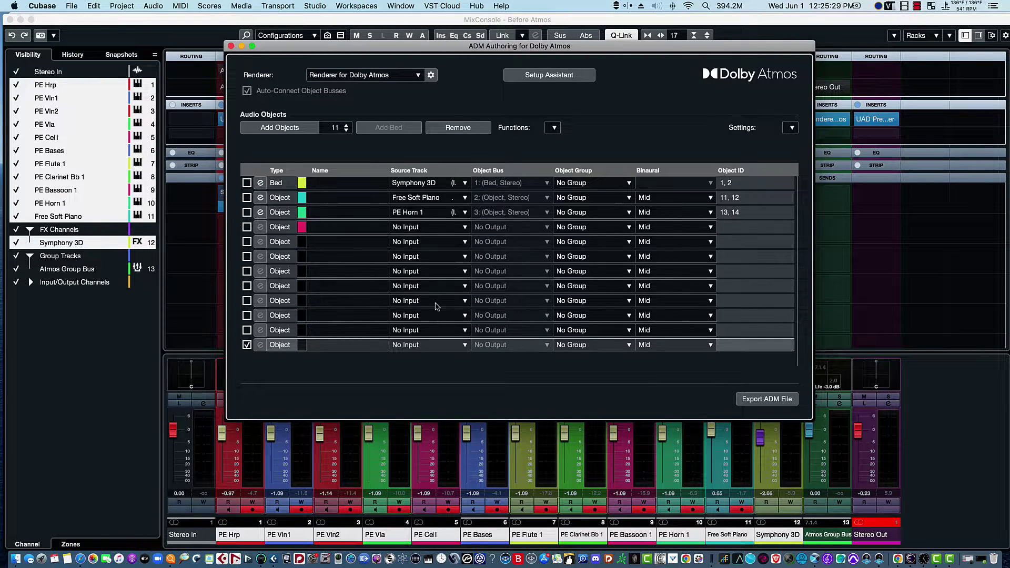
{"action": "left_click", "coordinate": [426, 244]}
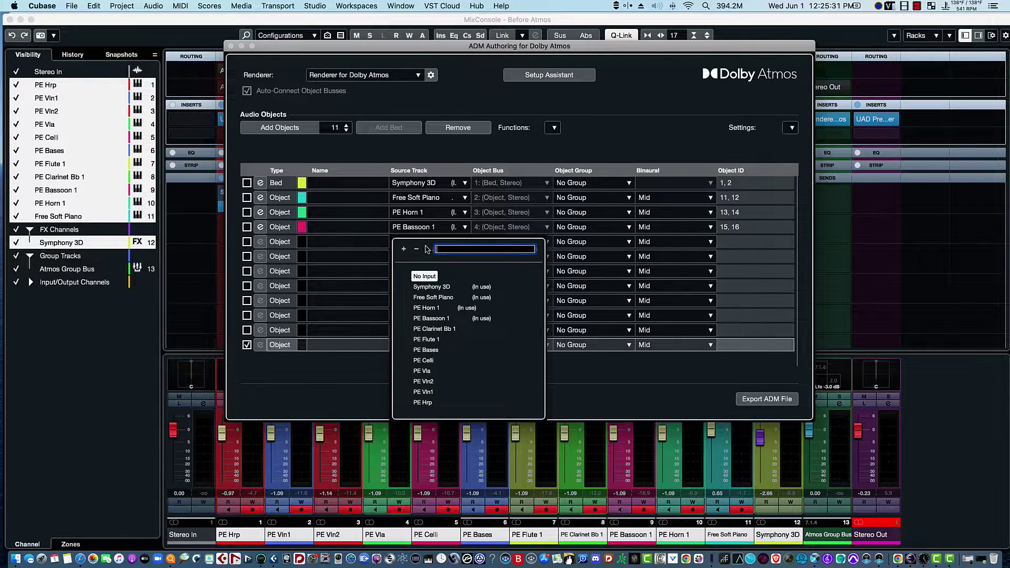
{"action": "left_click", "coordinate": [433, 329]}
{"action": "left_click", "coordinate": [430, 258]}
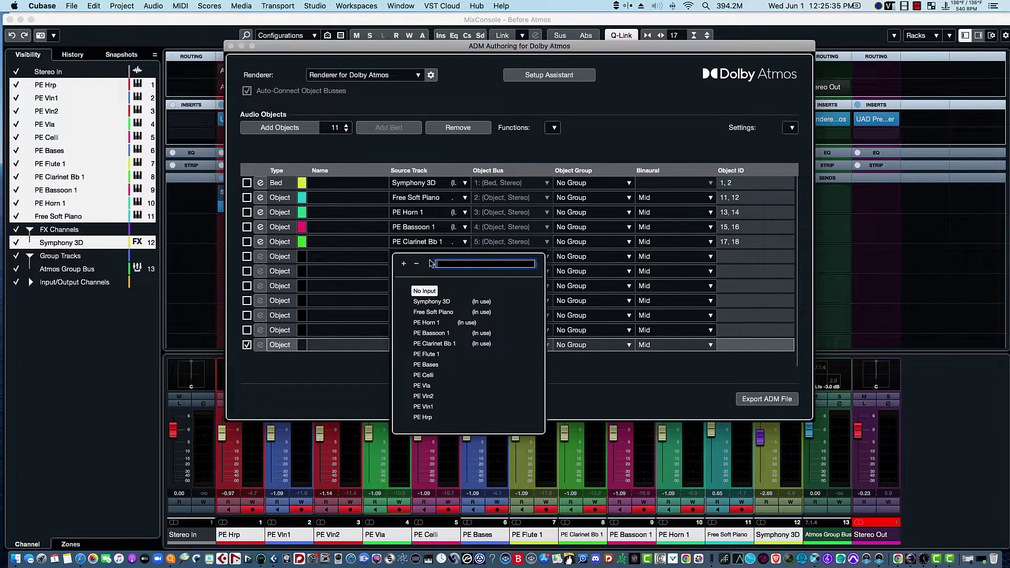
{"action": "left_click", "coordinate": [427, 354]}
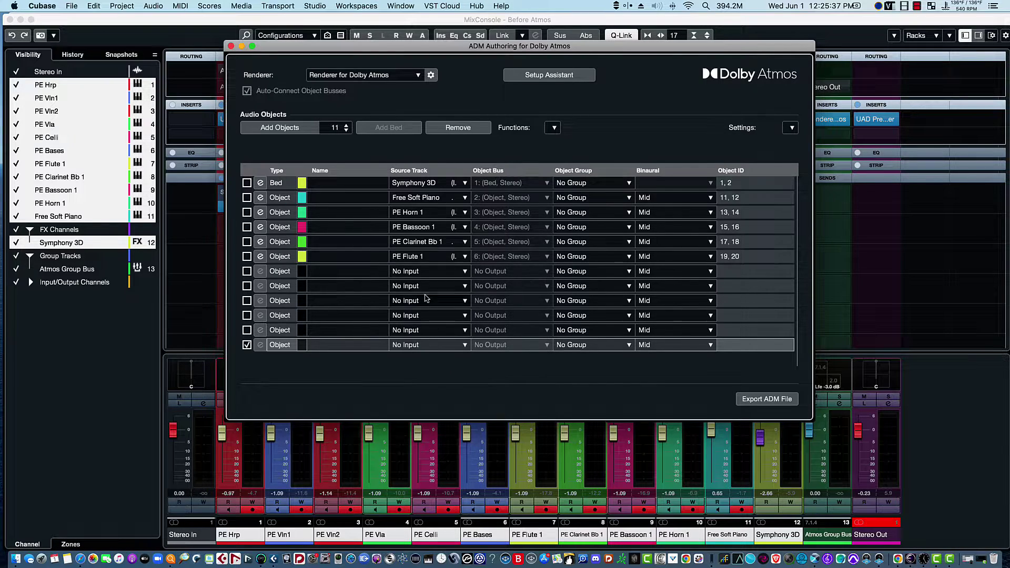
{"action": "left_click", "coordinate": [427, 272]}
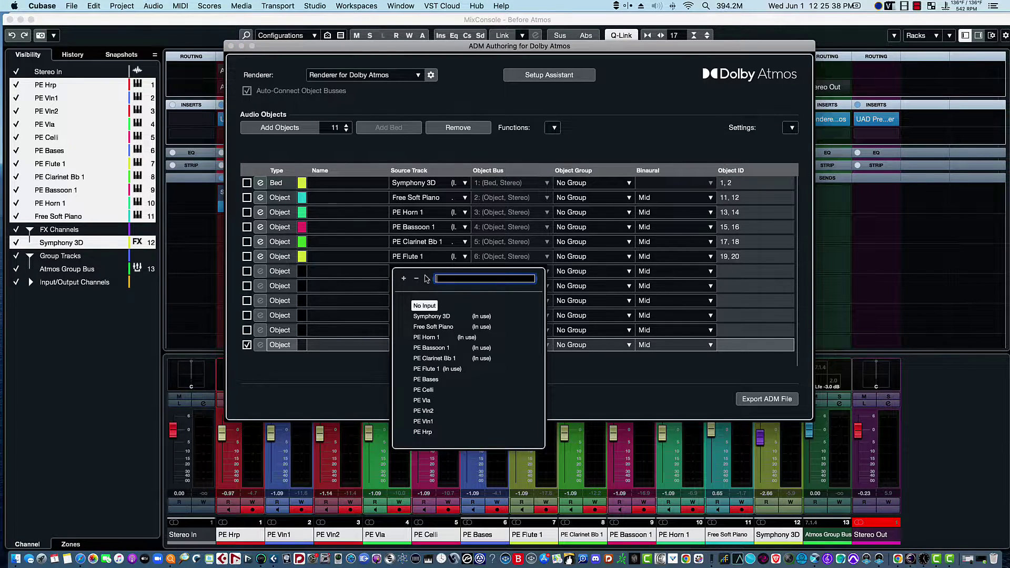
{"action": "left_click", "coordinate": [426, 379]}
{"action": "left_click", "coordinate": [435, 293]}
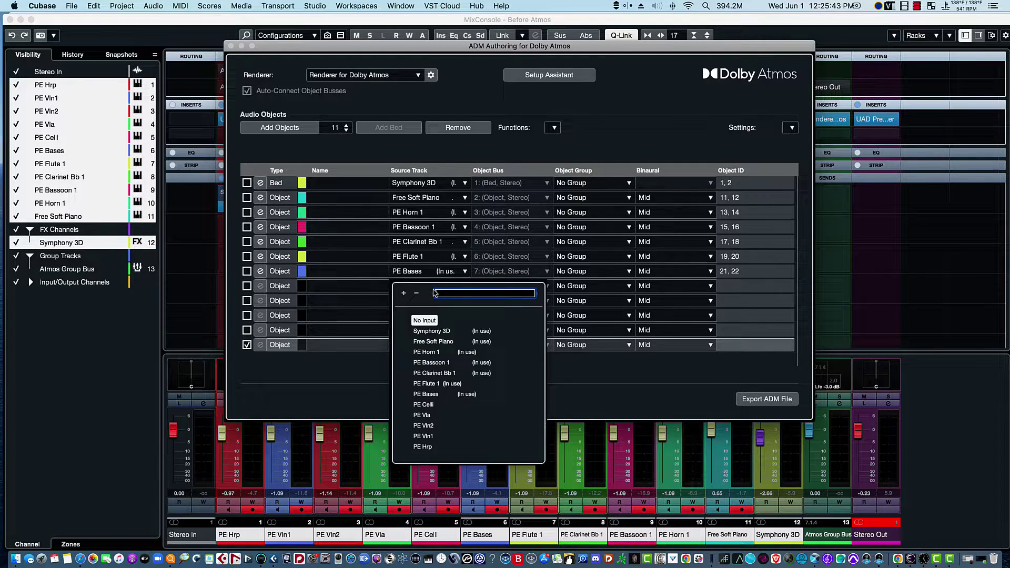
{"action": "left_click", "coordinate": [421, 404]}
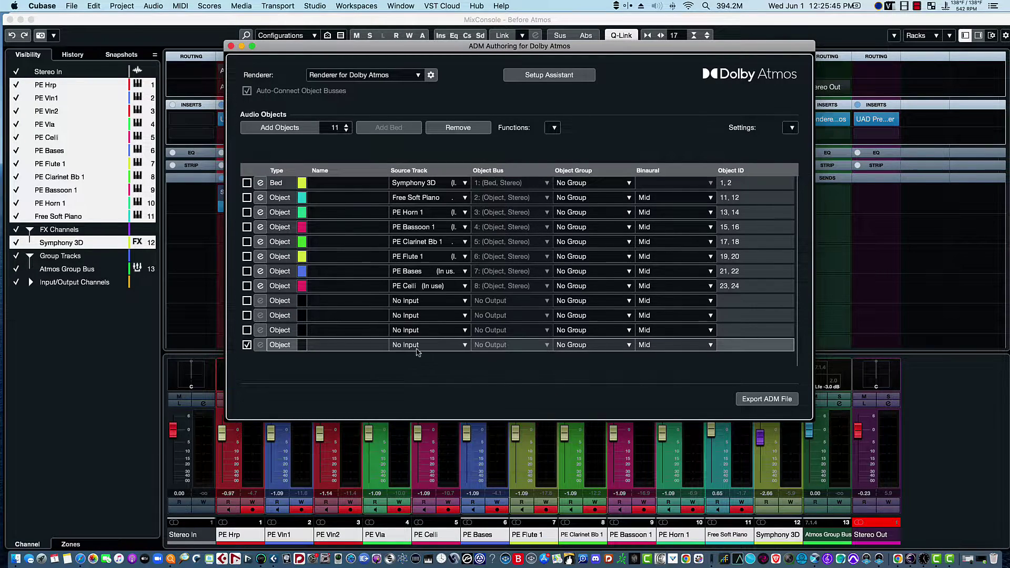
- Assign PE Vla, PE Vln2, PE Vln1 and PE Hrp to rows 9–12, then close ADM Authoring
{"action": "left_click", "coordinate": [427, 301]}
{"action": "left_click", "coordinate": [425, 430]}
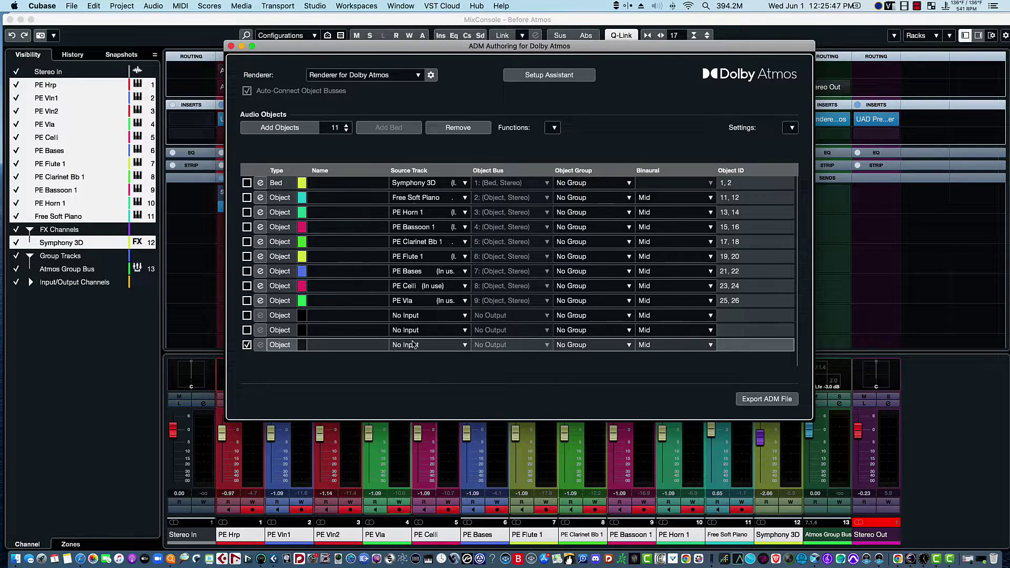
{"action": "left_click", "coordinate": [425, 316]}
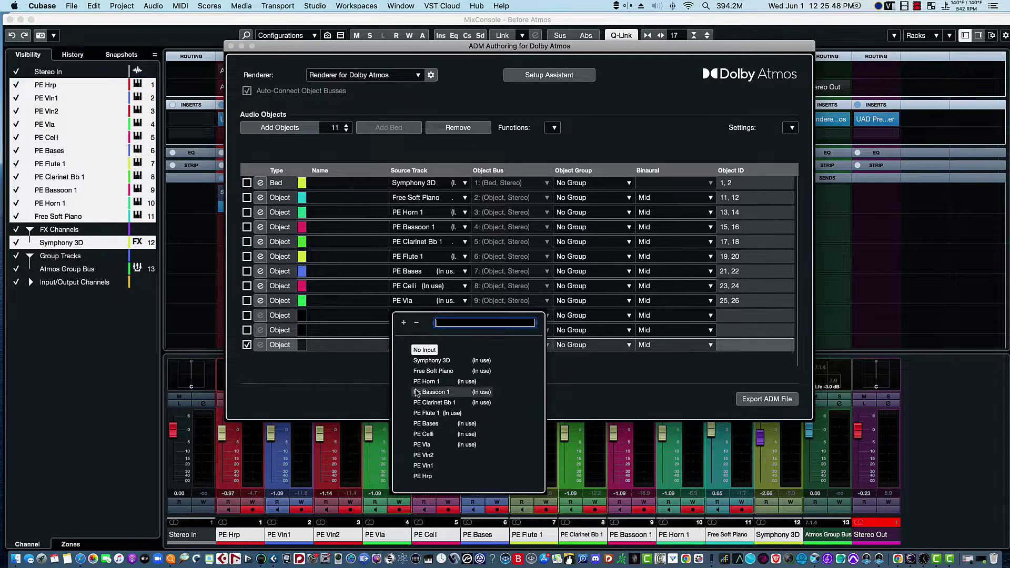
{"action": "left_click", "coordinate": [424, 455]}
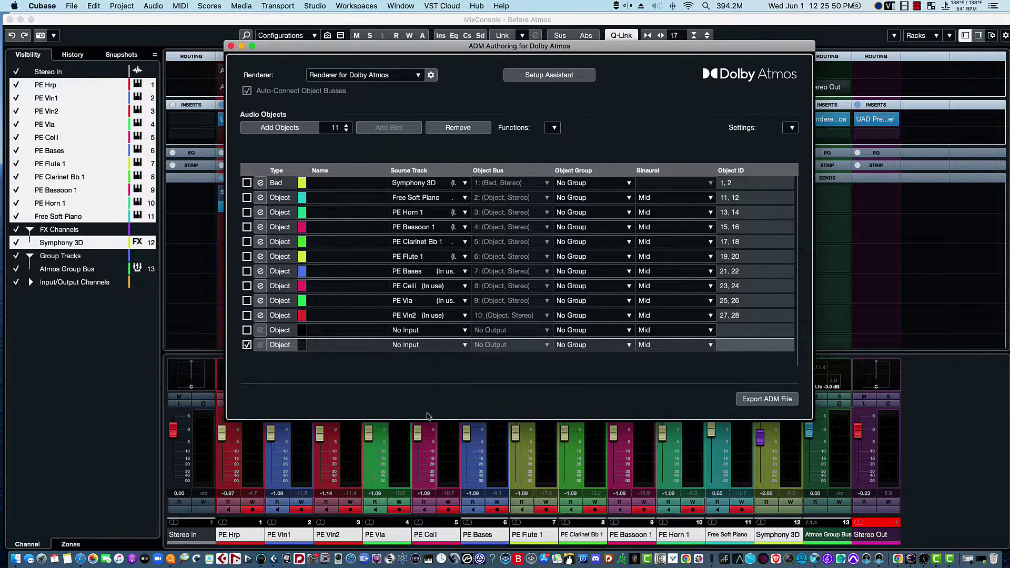
{"action": "left_click", "coordinate": [436, 336]}
{"action": "left_click", "coordinate": [423, 481]}
{"action": "left_click", "coordinate": [427, 345]}
{"action": "left_click", "coordinate": [422, 506]}
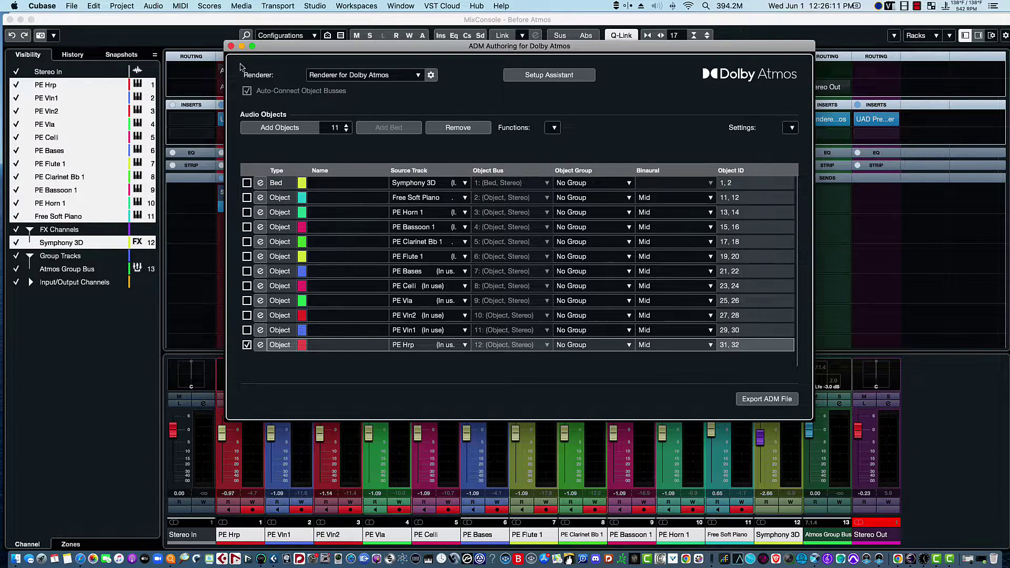
{"action": "left_click", "coordinate": [232, 46]}
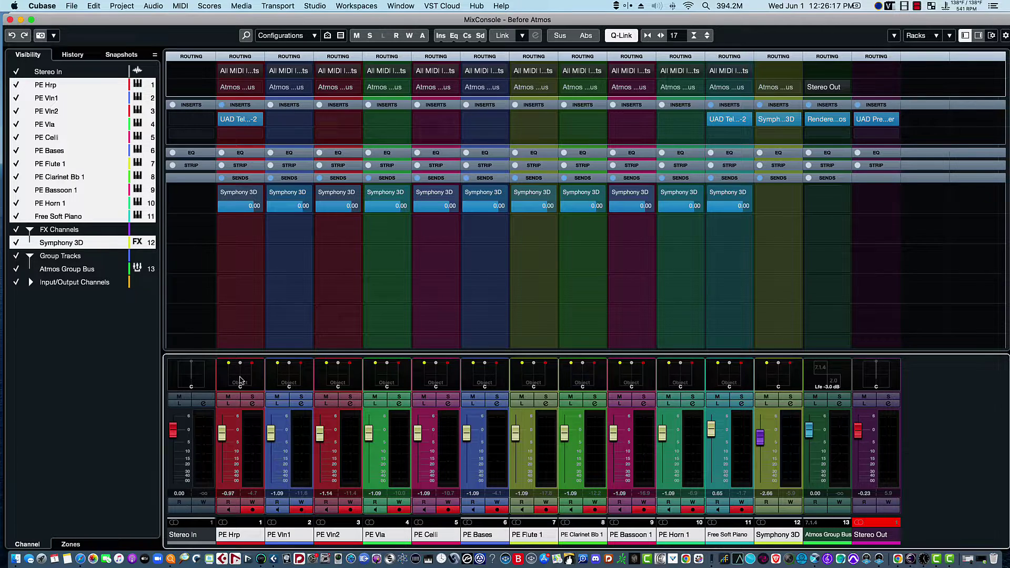
- In PE Hrp's MultiPanner with Rear View shown, drag the harp object to front left (about L86 F49)
{"action": "double_click", "coordinate": [240, 380]}
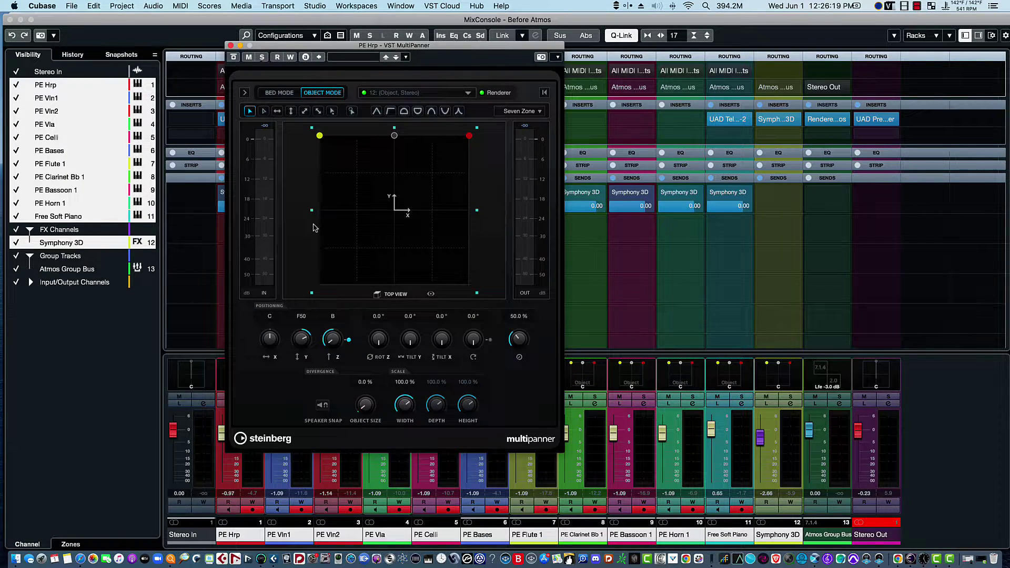
{"action": "left_click_drag", "start_coordinate": [301, 48], "coordinate": [385, 38]}
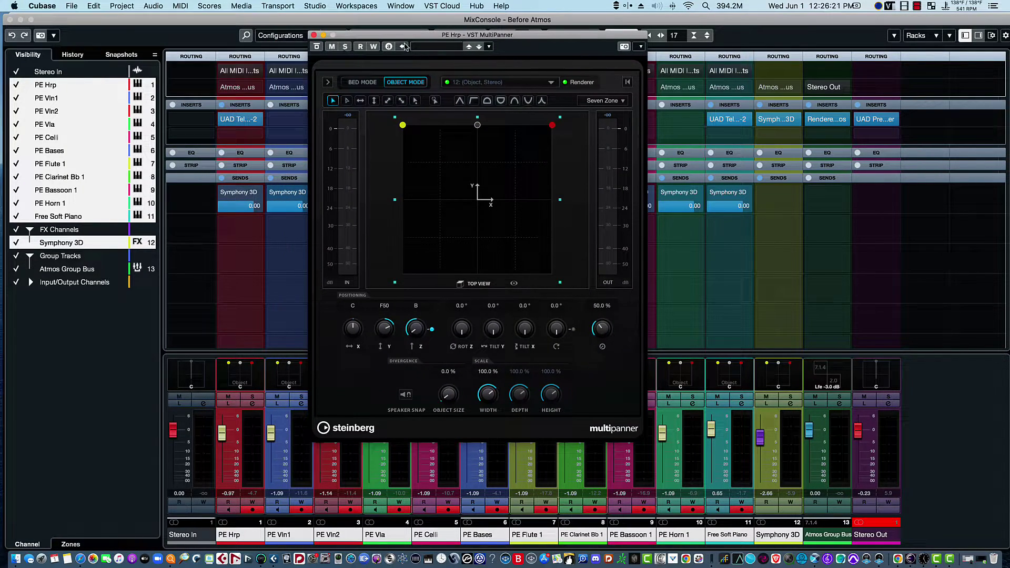
{"action": "left_click", "coordinate": [329, 83]}
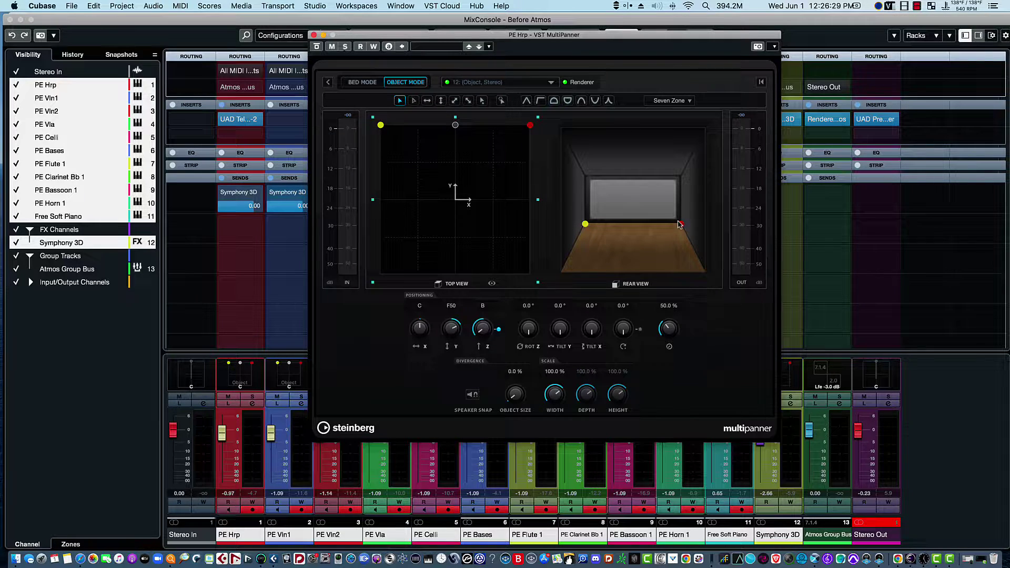
{"action": "left_click_drag", "start_coordinate": [682, 226], "coordinate": [570, 215]}
{"action": "left_click_drag", "start_coordinate": [434, 126], "coordinate": [403, 127]}
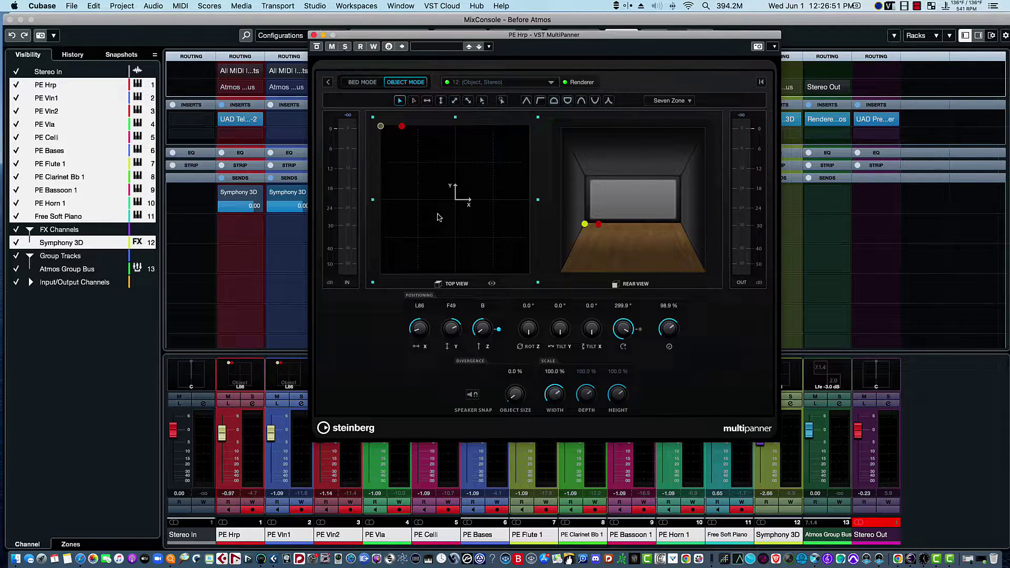
{"action": "left_click", "coordinate": [314, 35]}
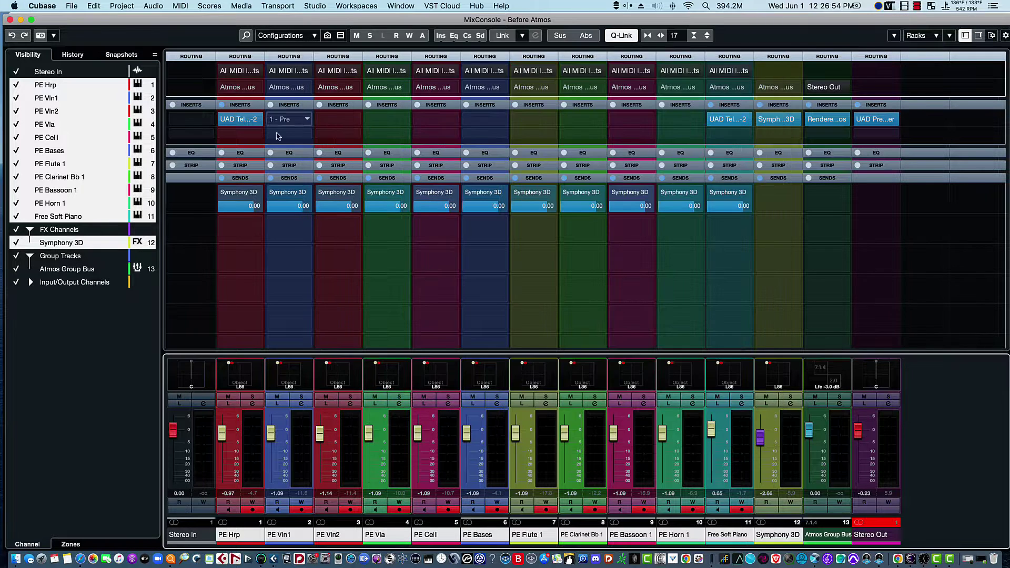
- Pan PE Vln1's object to the front right at R86 F45 in its MultiPanner, then close it
{"action": "double_click", "coordinate": [292, 376]}
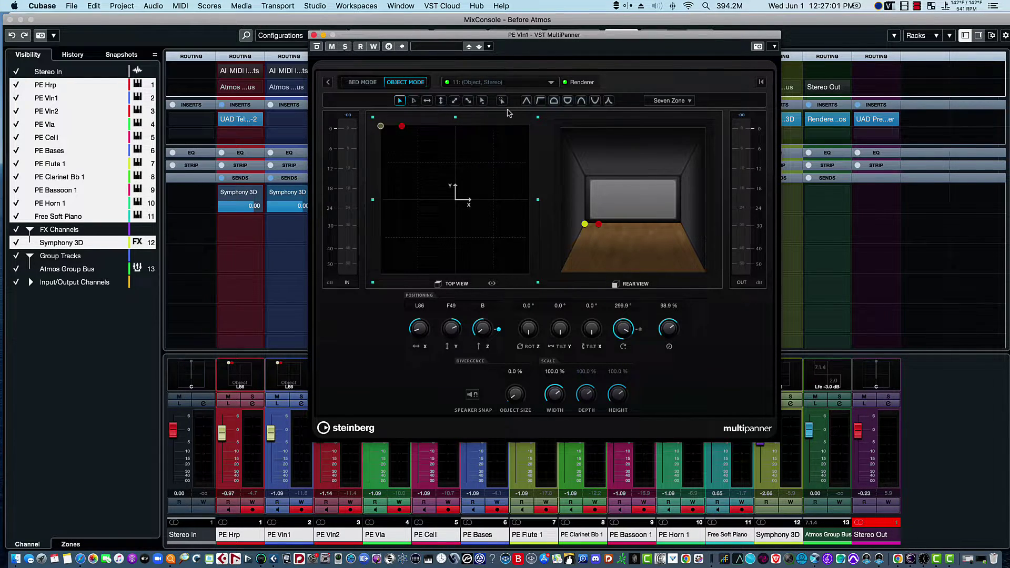
{"action": "left_click_drag", "start_coordinate": [463, 36], "coordinate": [447, 171]}
{"action": "left_click", "coordinate": [618, 36]}
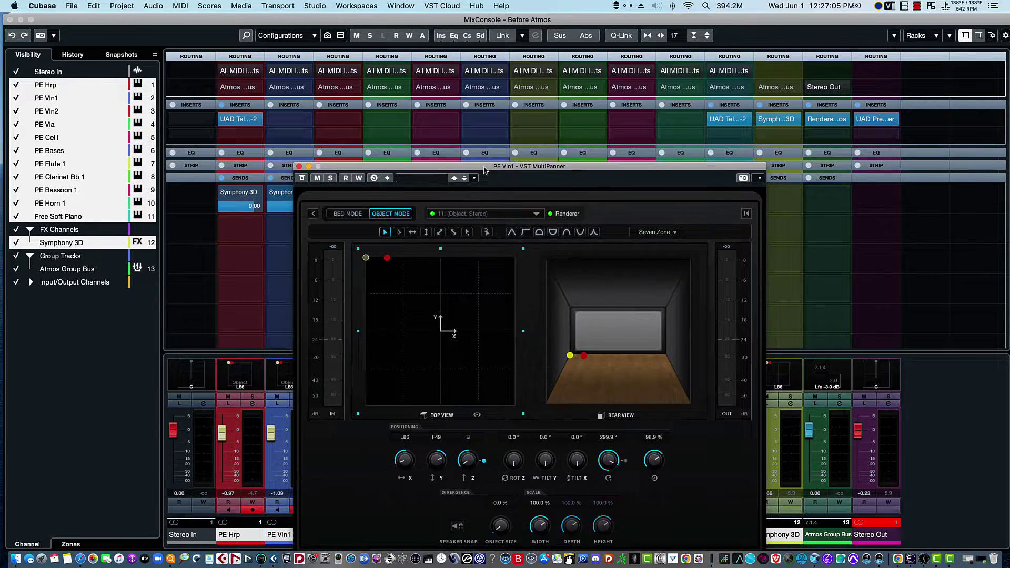
{"action": "left_click_drag", "start_coordinate": [483, 171], "coordinate": [594, 28]}
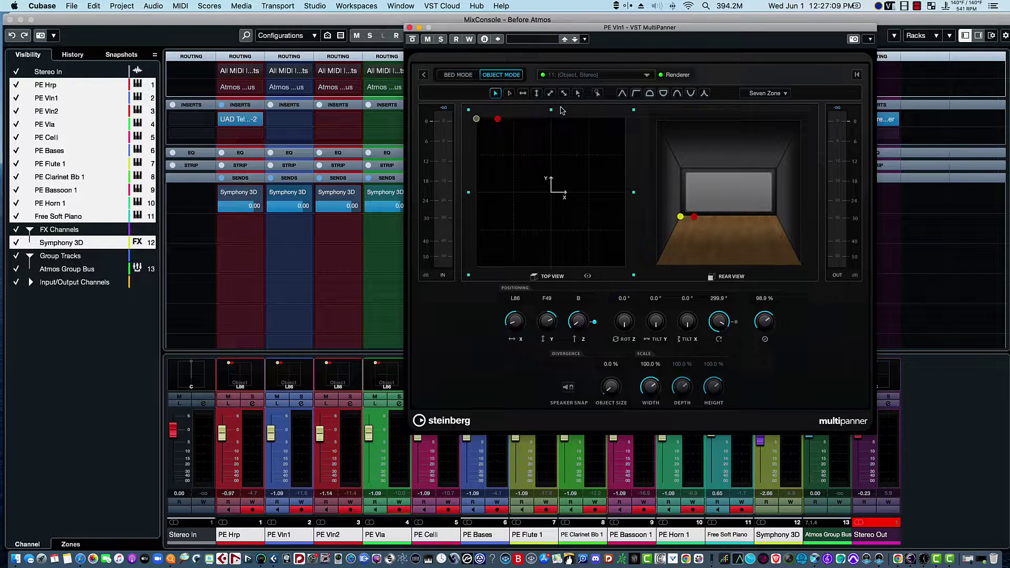
{"action": "left_click_drag", "start_coordinate": [605, 29], "coordinate": [448, 36]}
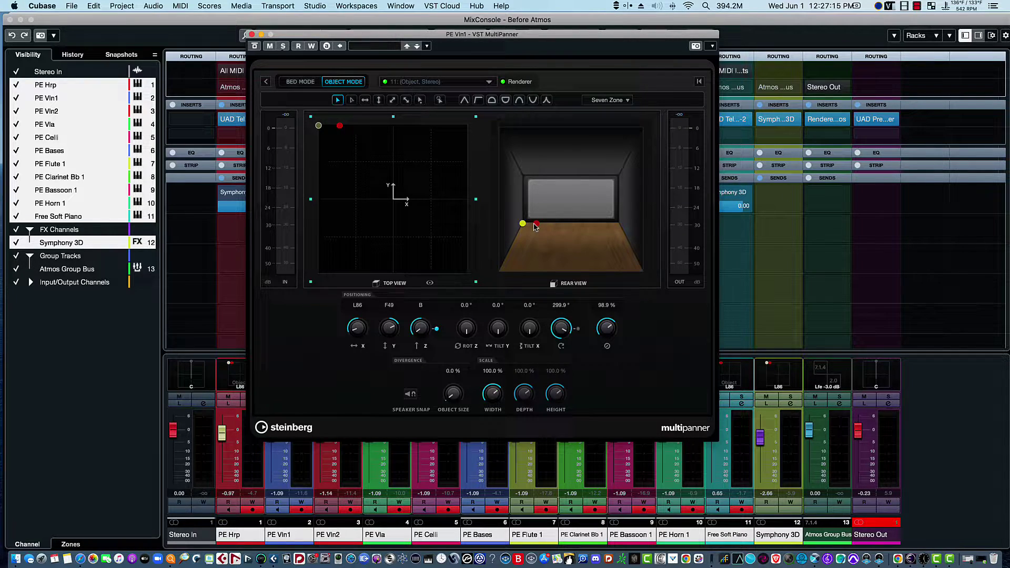
{"action": "left_click_drag", "start_coordinate": [536, 226], "coordinate": [551, 226]}
{"action": "mouse_move", "coordinate": [619, 226]}
{"action": "left_mouse_down"}
{"action": "mouse_move", "coordinate": [646, 229]}
{"action": "mouse_move", "coordinate": [632, 226]}
{"action": "left_mouse_up"}
{"action": "left_click_drag", "start_coordinate": [337, 139], "coordinate": [461, 134]}
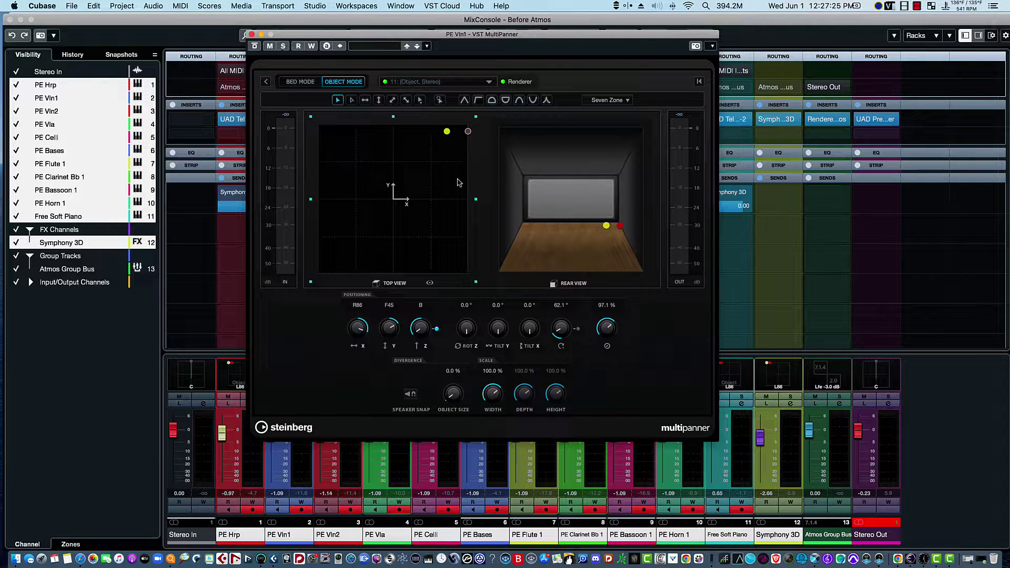
{"action": "left_click", "coordinate": [251, 34]}
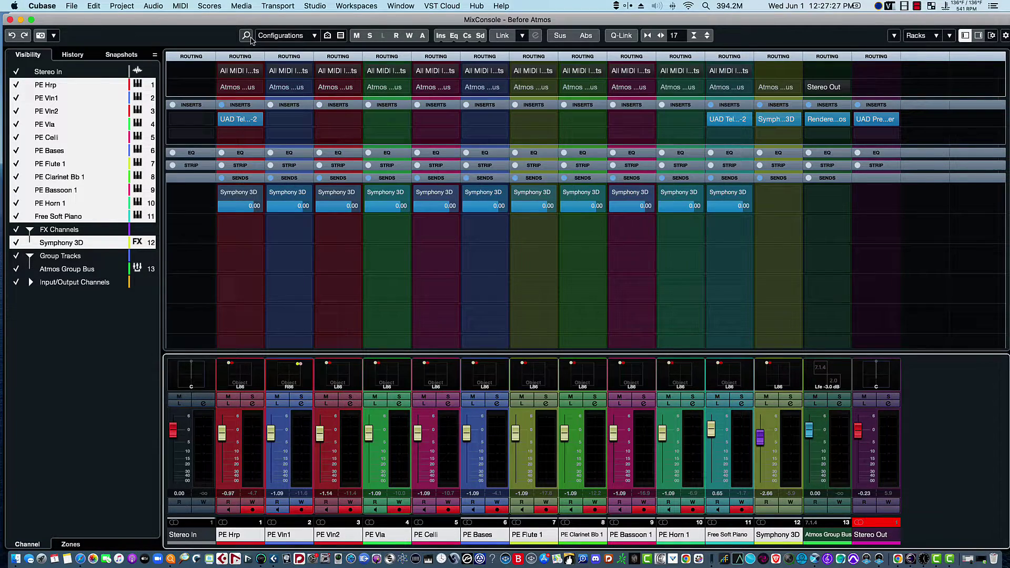
- Pan PE Vln2's object to the left side of the room at L90 F1
{"action": "double_click", "coordinate": [338, 378]}
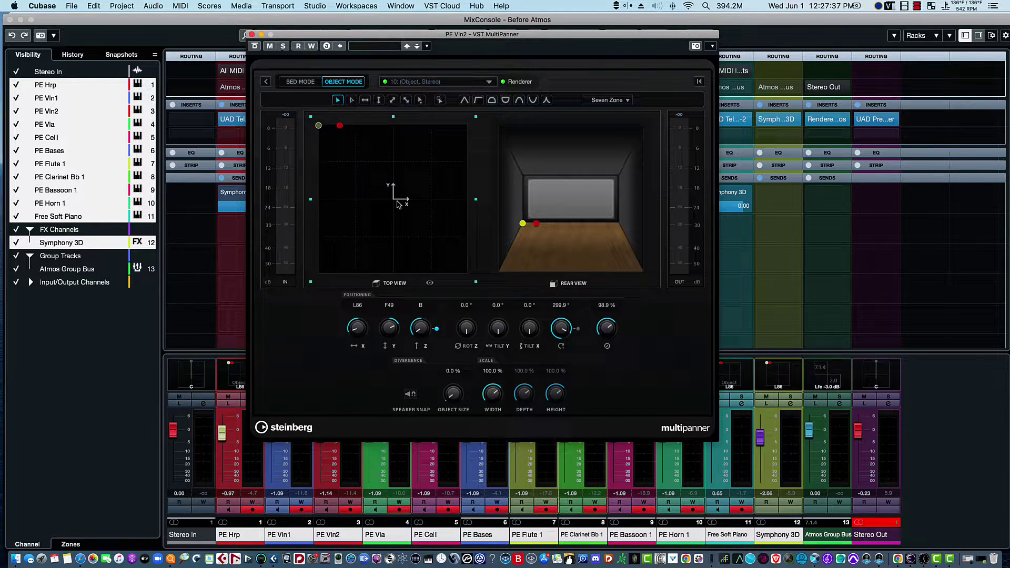
{"action": "left_click_drag", "start_coordinate": [395, 203], "coordinate": [387, 274]}
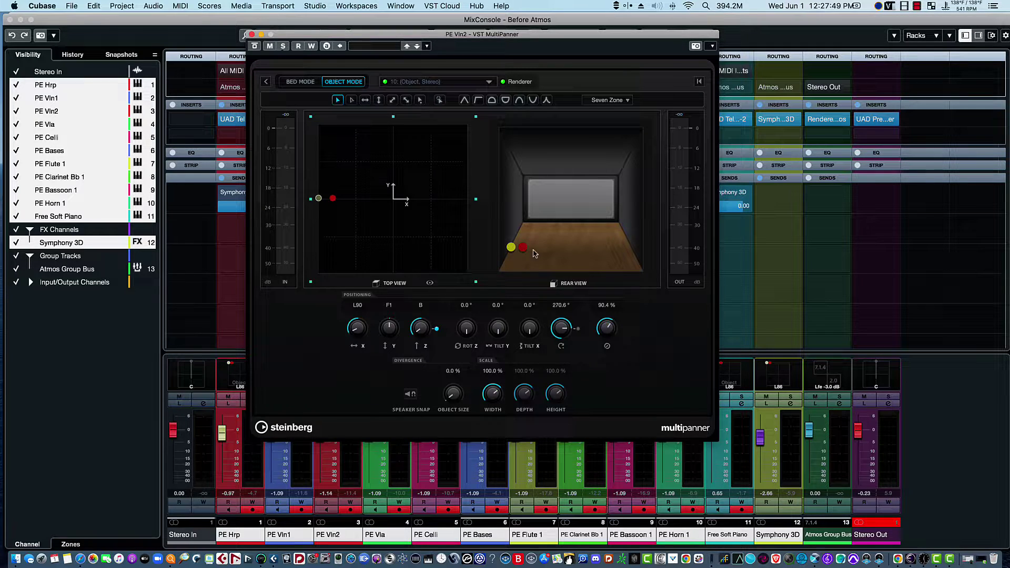
{"action": "left_click", "coordinate": [252, 35]}
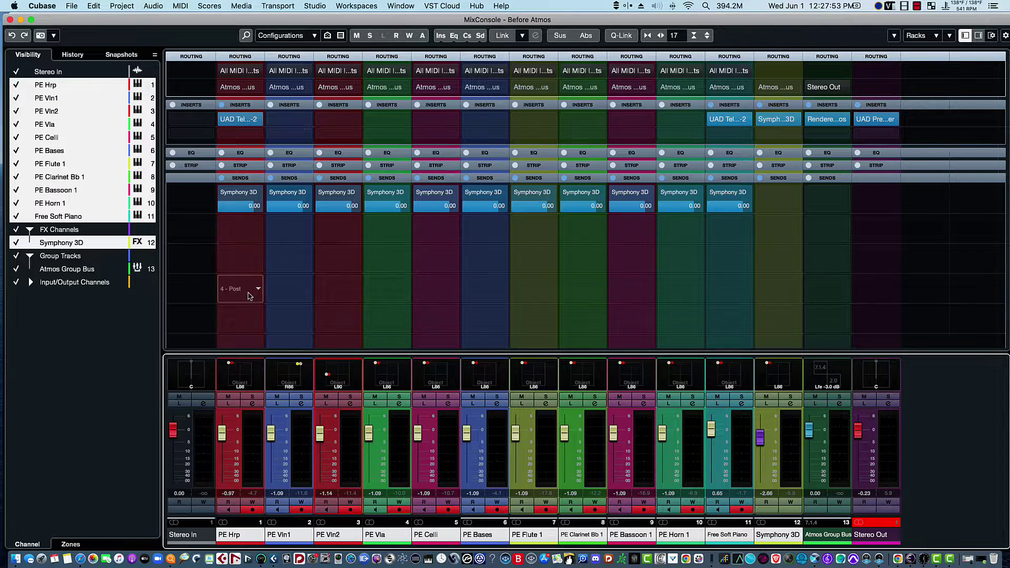
- Reset PE Vla's object to centre, then pan it to the right side at R86 R1
{"action": "double_click", "coordinate": [382, 374]}
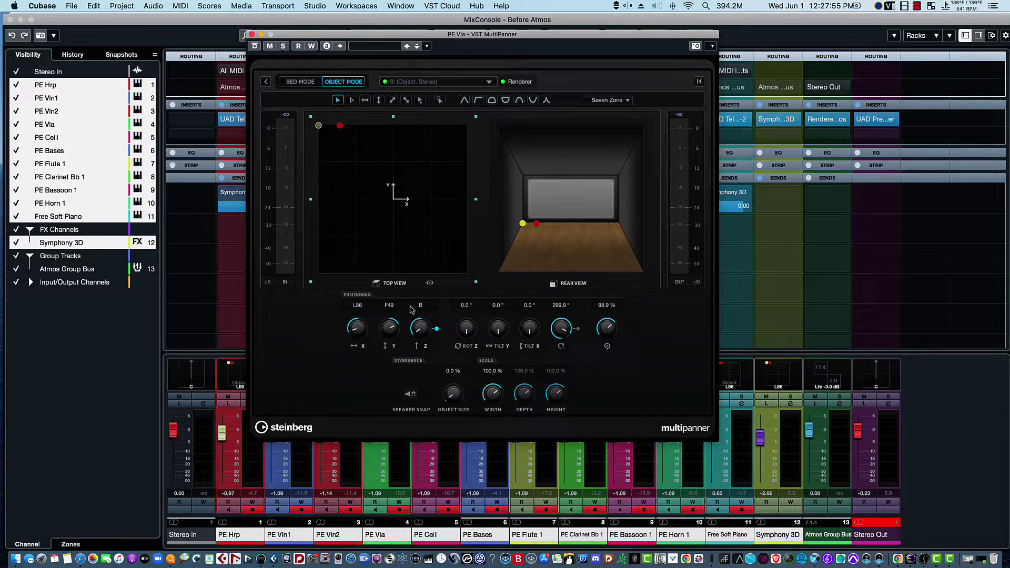
{"action": "left_click", "coordinate": [393, 201]}
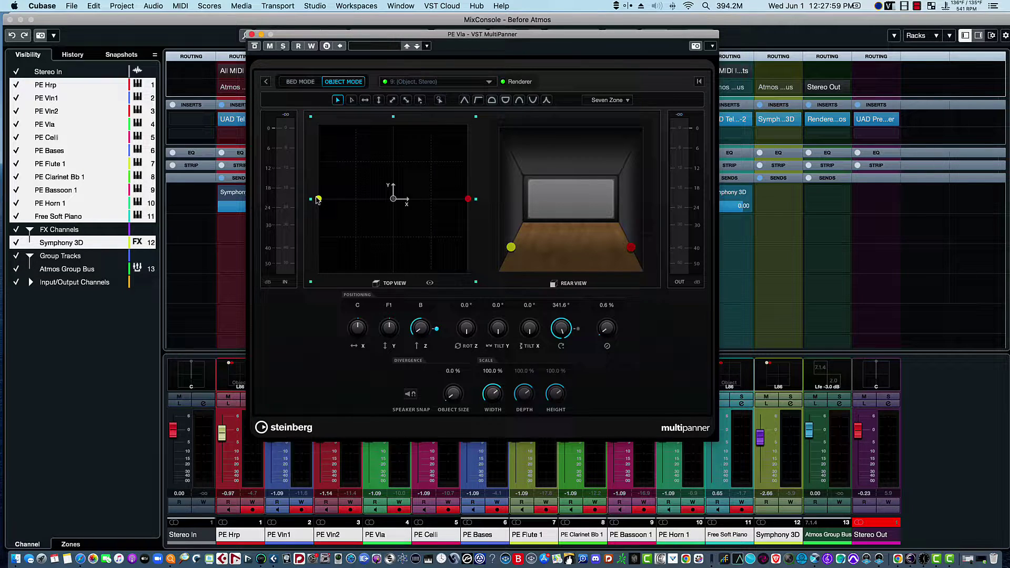
{"action": "left_click_drag", "start_coordinate": [319, 201], "coordinate": [448, 202]}
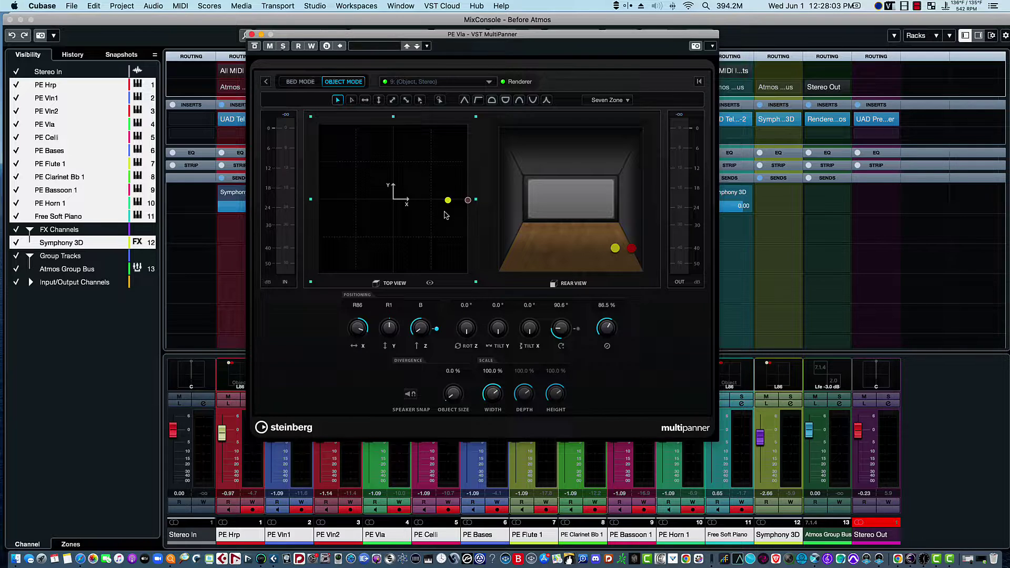
{"action": "left_click", "coordinate": [251, 34]}
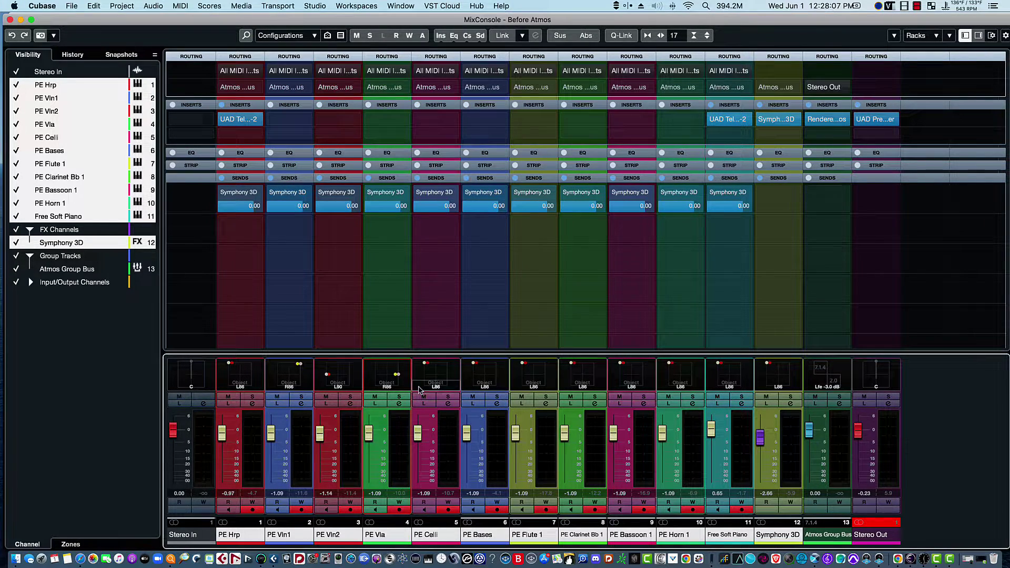
- Pan PE Celli's object to the rear left of the room
{"action": "double_click", "coordinate": [437, 377]}
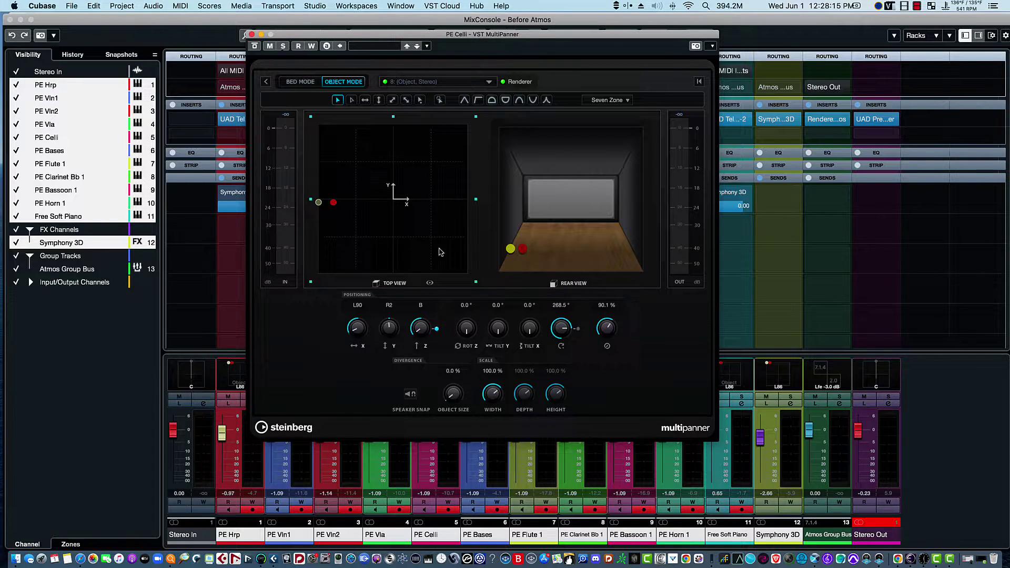
{"action": "left_click_drag", "start_coordinate": [323, 207], "coordinate": [332, 271]}
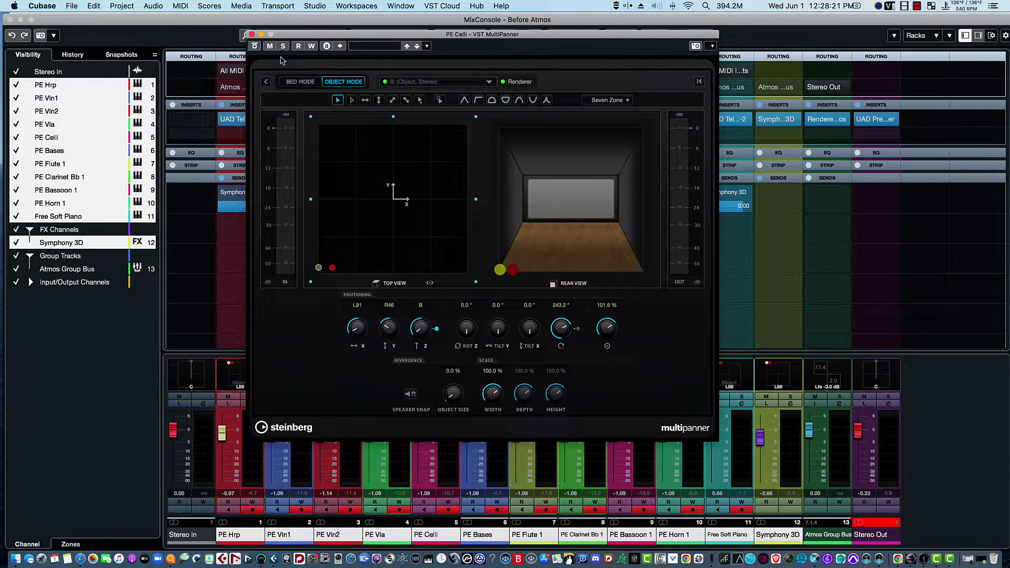
{"action": "left_click", "coordinate": [251, 35]}
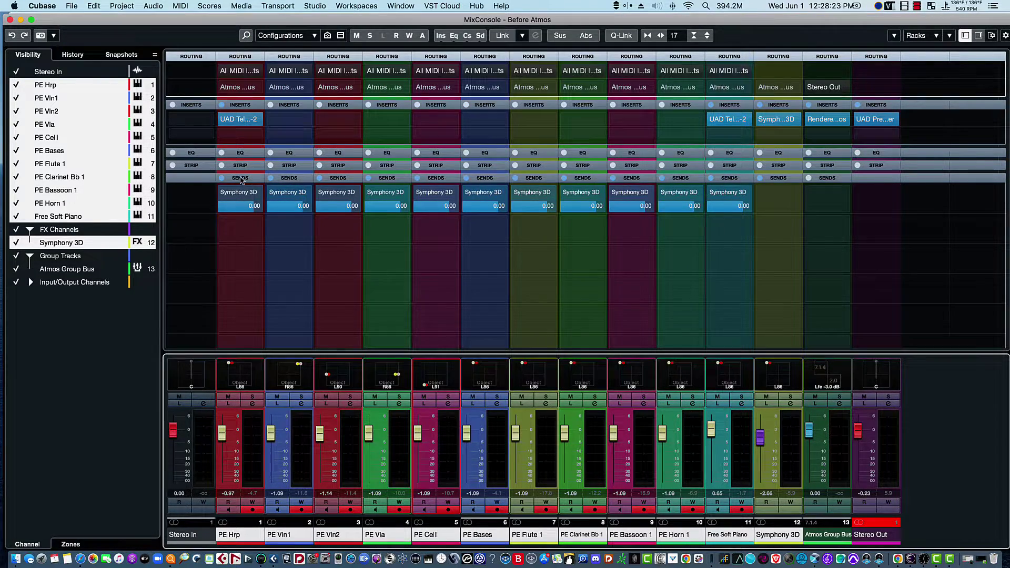
- Pan PE Bases to the rear right at R85 R49, then bring up PE Flute 1's MultiPanner
{"action": "double_click", "coordinate": [484, 377]}
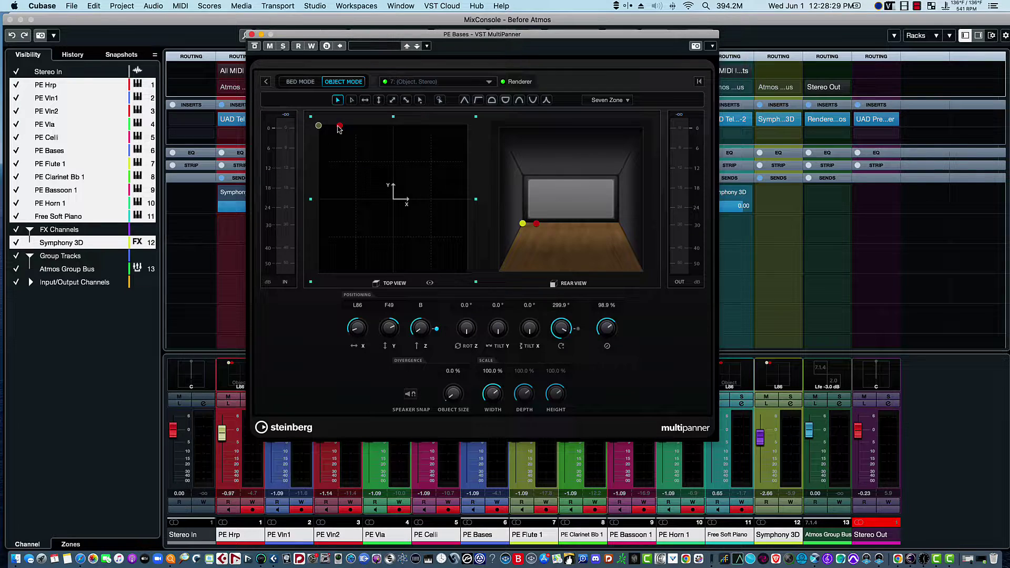
{"action": "left_click_drag", "start_coordinate": [339, 126], "coordinate": [468, 272]}
{"action": "left_click_drag", "start_coordinate": [326, 276], "coordinate": [447, 278]}
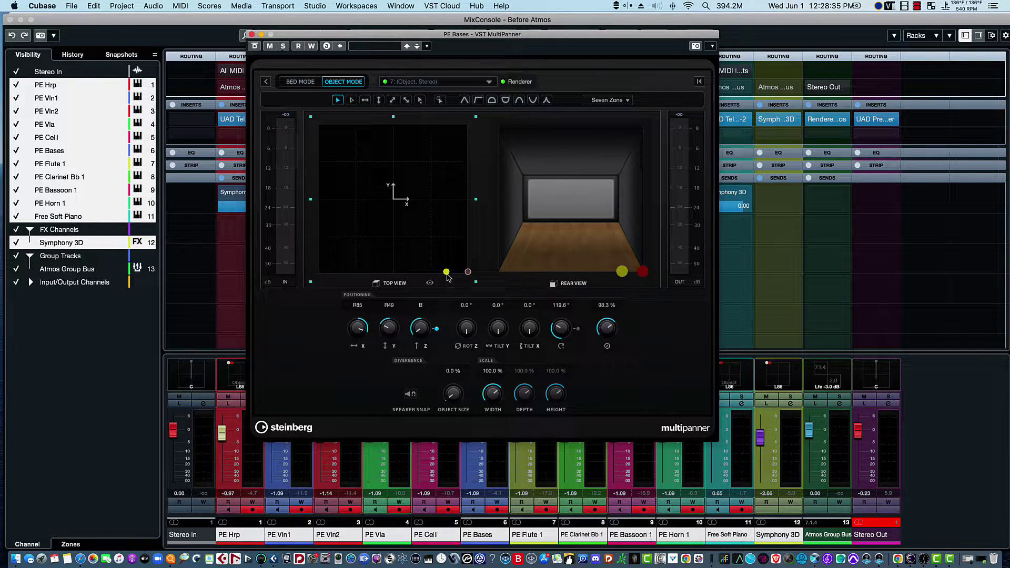
{"action": "left_click", "coordinate": [252, 34]}
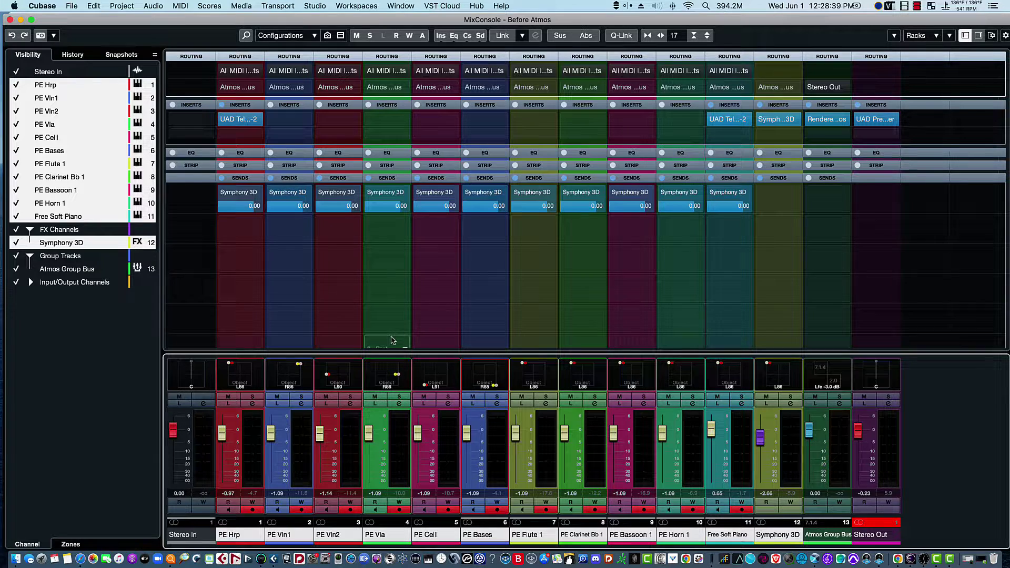
{"action": "double_click", "coordinate": [526, 380]}
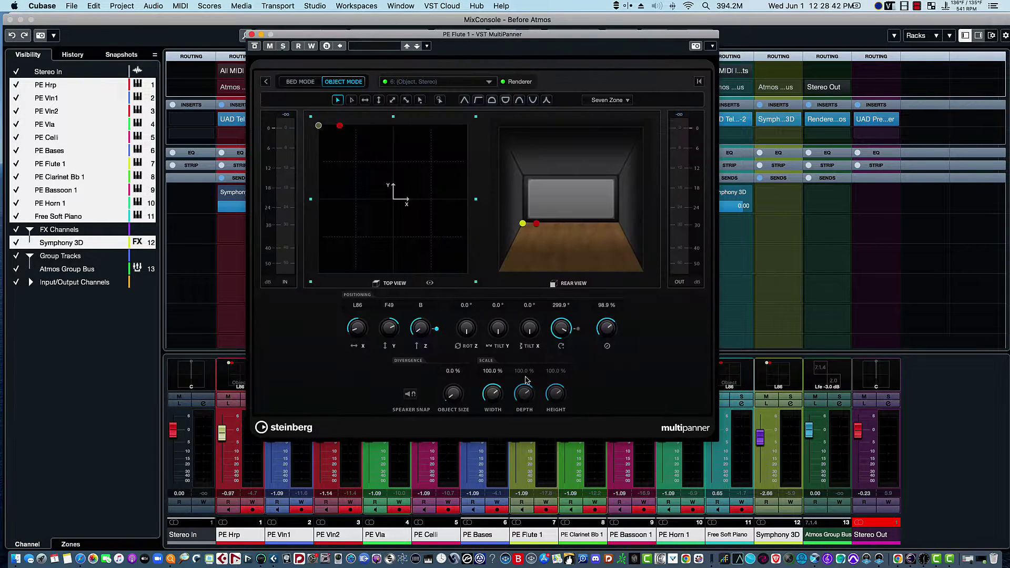
- Give PE Flute 1 a U-curve shape and raise its object high on the left side
{"action": "left_click", "coordinate": [533, 100]}
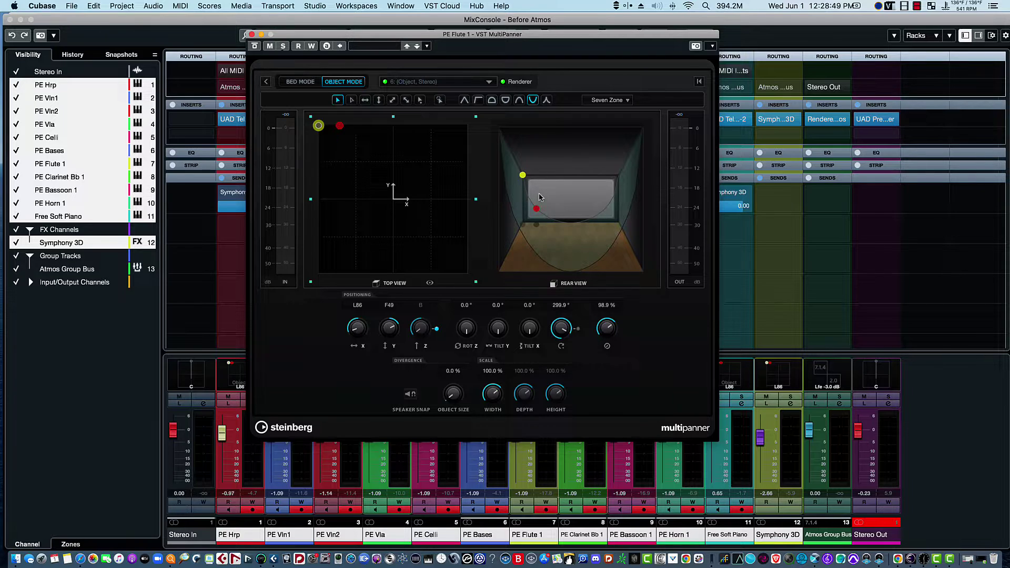
{"action": "mouse_move", "coordinate": [536, 208]}
{"action": "left_mouse_down"}
{"action": "mouse_move", "coordinate": [528, 172]}
{"action": "mouse_move", "coordinate": [532, 200]}
{"action": "left_mouse_up"}
{"action": "left_click", "coordinate": [251, 35]}
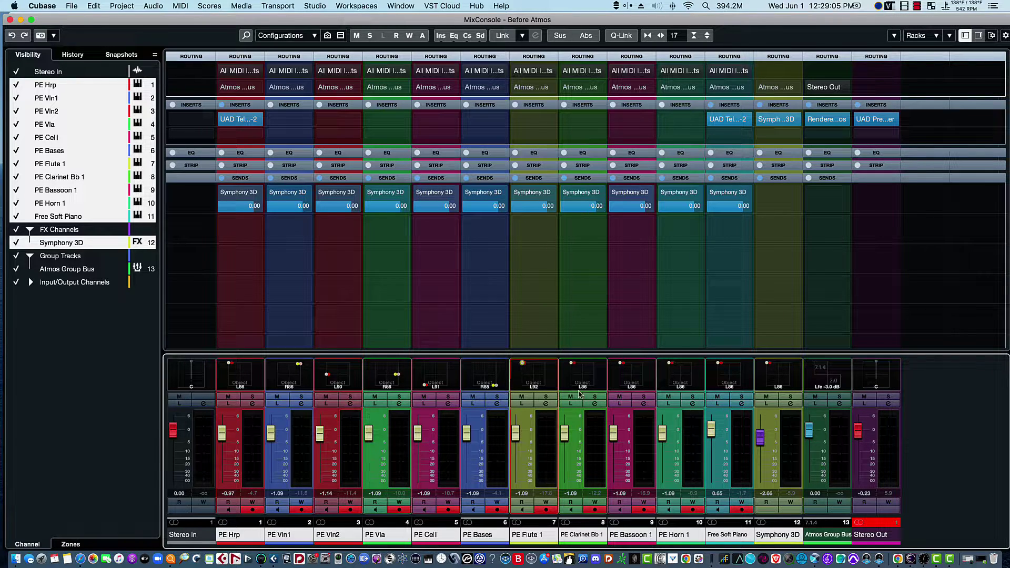
- Spread PE Clarinet Bb 1's objects right with a U-curve, raising it to R99 F49
{"action": "double_click", "coordinate": [588, 379]}
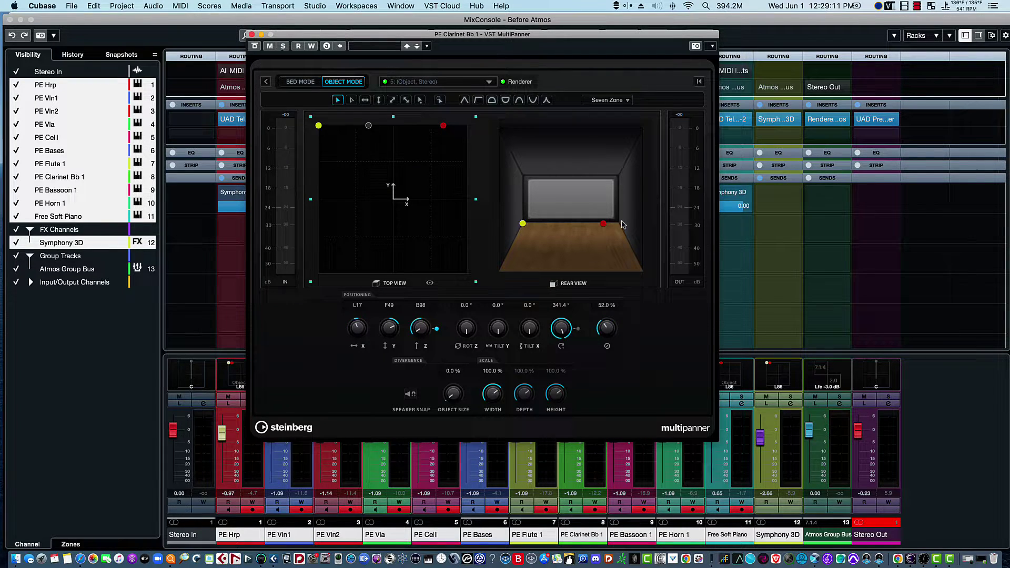
{"action": "left_click_drag", "start_coordinate": [522, 226], "coordinate": [673, 232]}
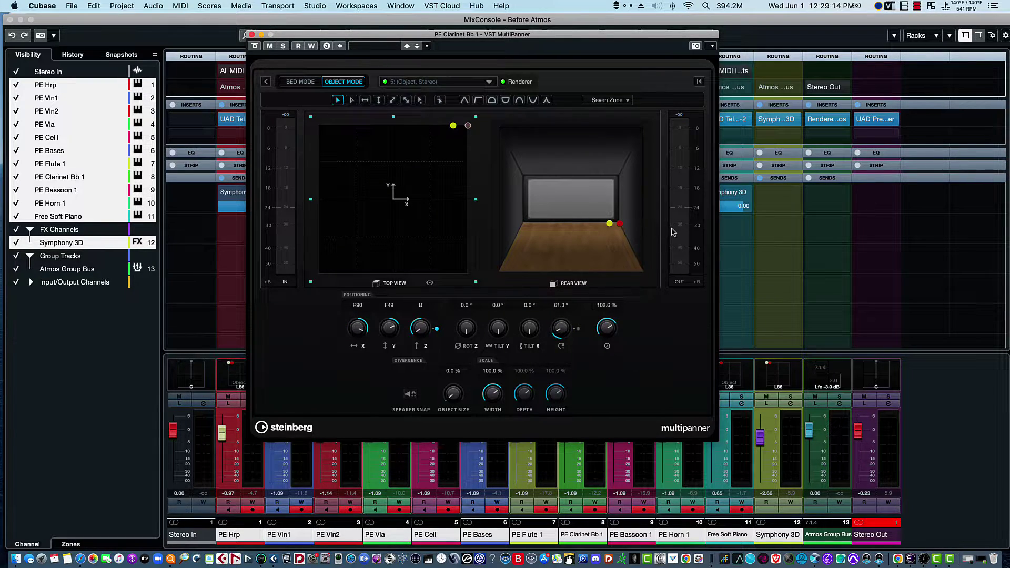
{"action": "left_click", "coordinate": [515, 103]}
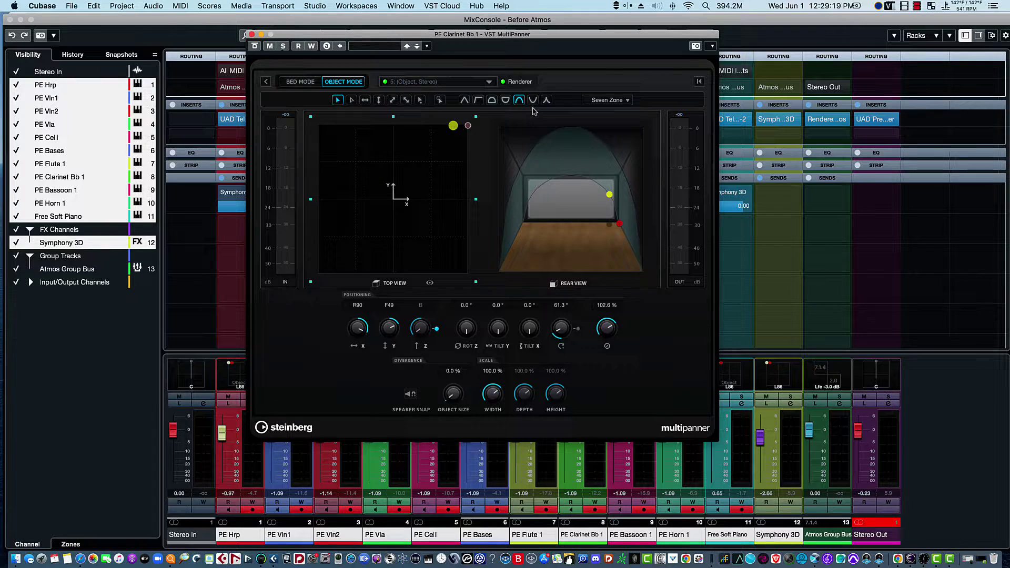
{"action": "left_click", "coordinate": [532, 101]}
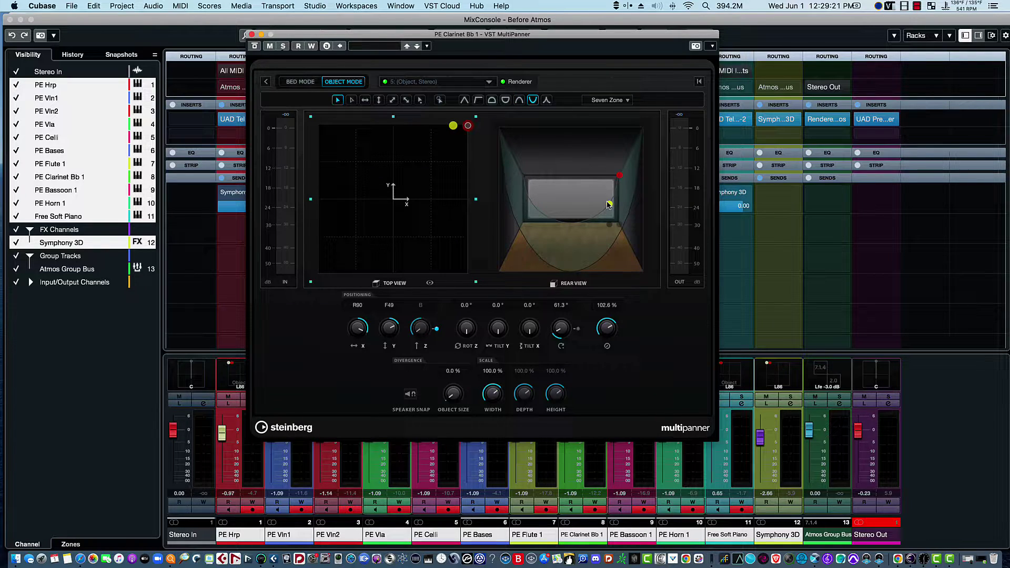
{"action": "left_click_drag", "start_coordinate": [609, 204], "coordinate": [621, 174]}
{"action": "left_click", "coordinate": [253, 35]}
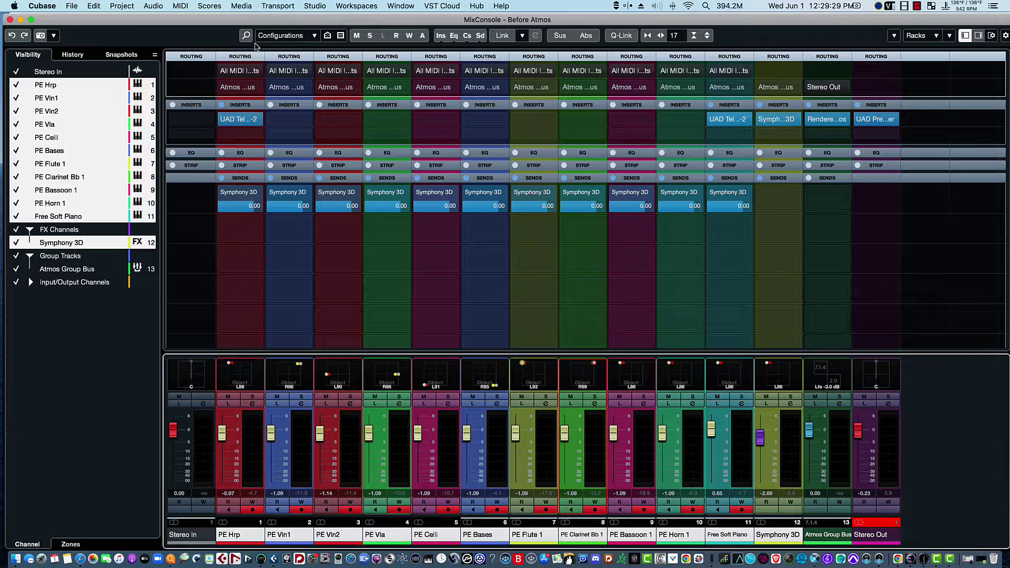
- Give PE Bassoon 1 a U-curve shape and place its objects toward the middle left
{"action": "double_click", "coordinate": [628, 379]}
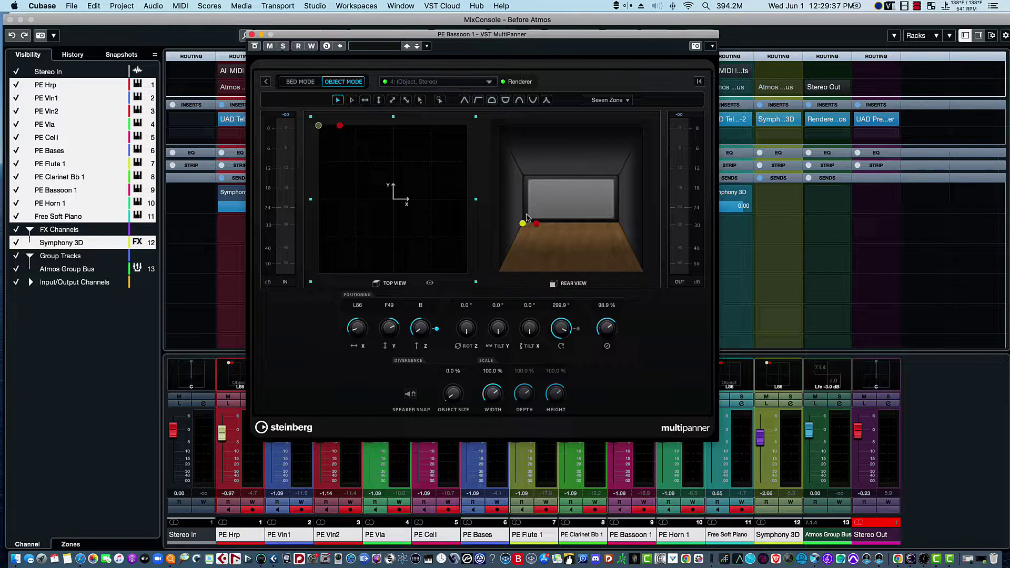
{"action": "left_click", "coordinate": [533, 100]}
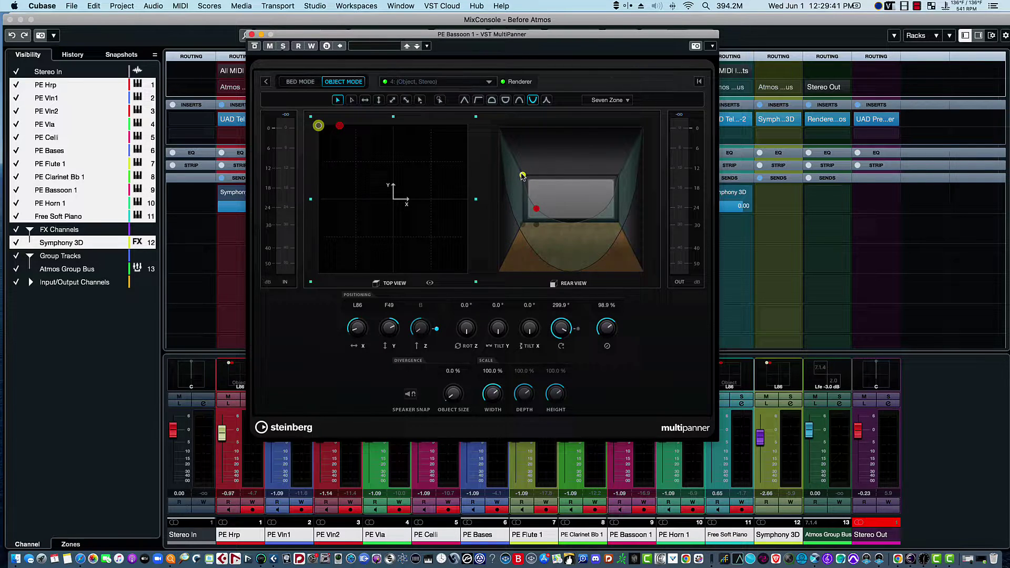
{"action": "left_click_drag", "start_coordinate": [321, 128], "coordinate": [324, 202]}
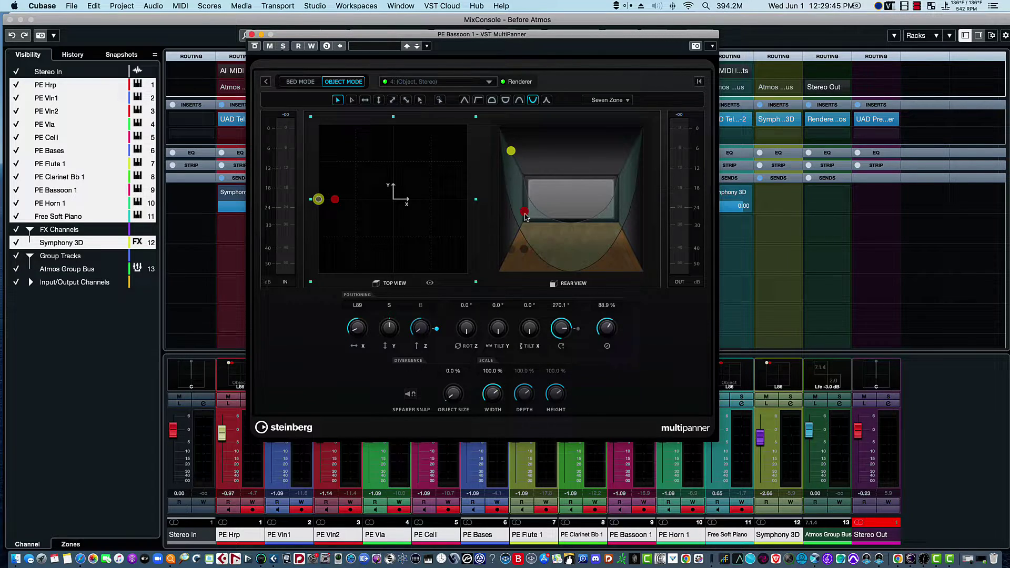
{"action": "mouse_move", "coordinate": [524, 216]}
{"action": "left_mouse_down"}
{"action": "mouse_move", "coordinate": [510, 189]}
{"action": "mouse_move", "coordinate": [514, 221]}
{"action": "left_mouse_up"}
{"action": "left_click_drag", "start_coordinate": [516, 194], "coordinate": [518, 196]}
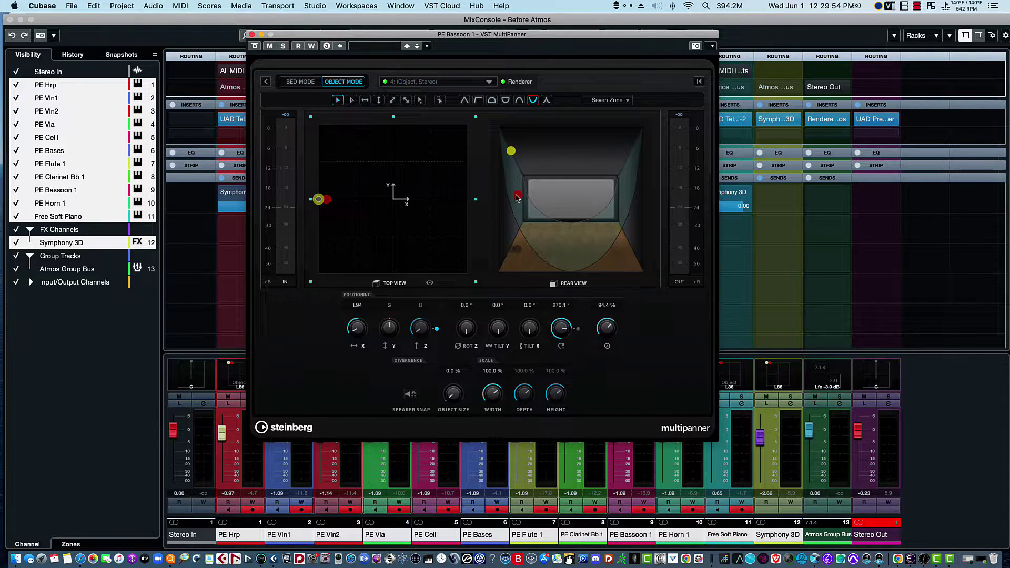
{"action": "left_click", "coordinate": [252, 35]}
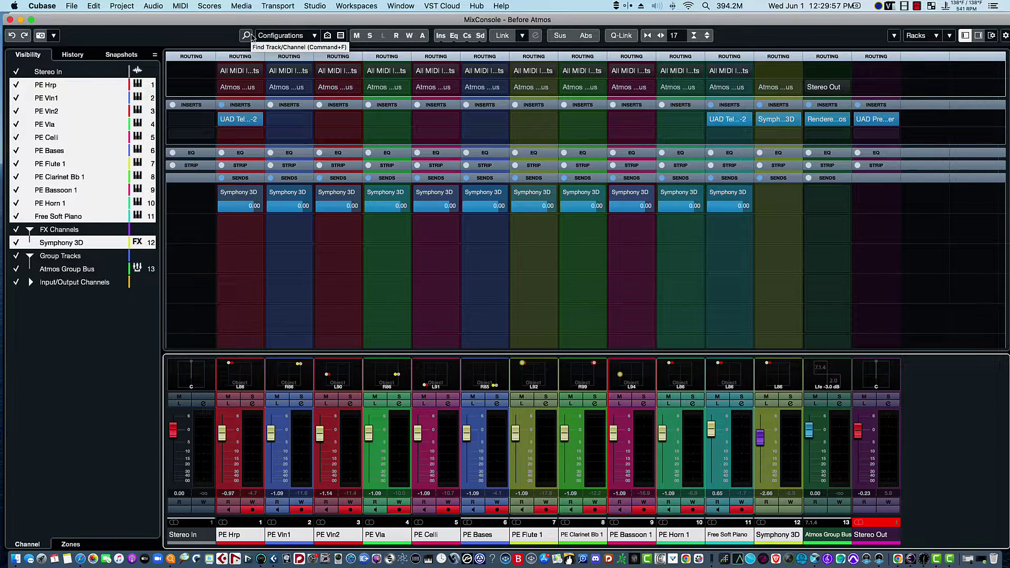
- Spread PE Horn 1's objects right with a U-curve and raise them to R99 F1
{"action": "double_click", "coordinate": [676, 378]}
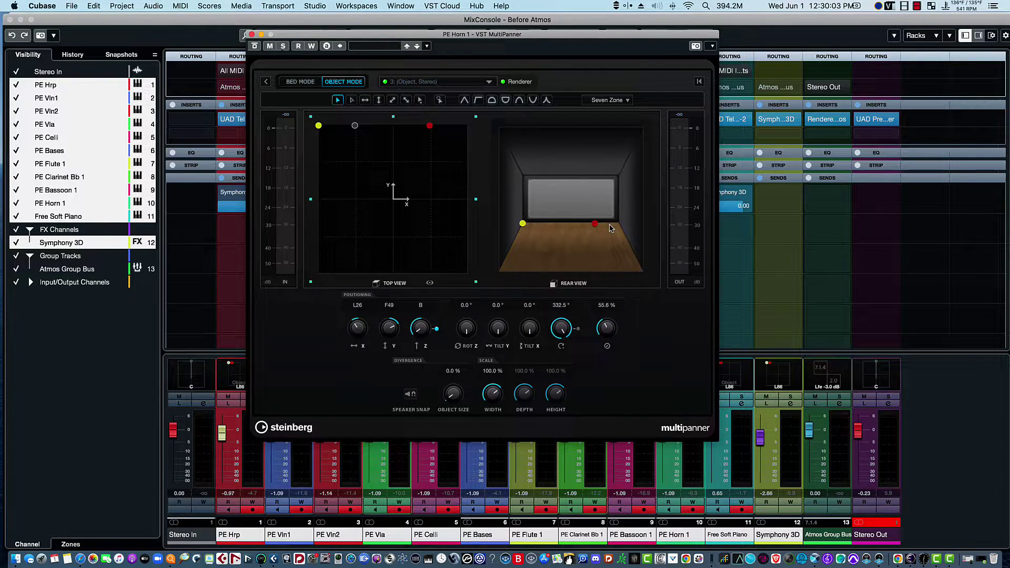
{"action": "left_click_drag", "start_coordinate": [510, 227], "coordinate": [667, 231]}
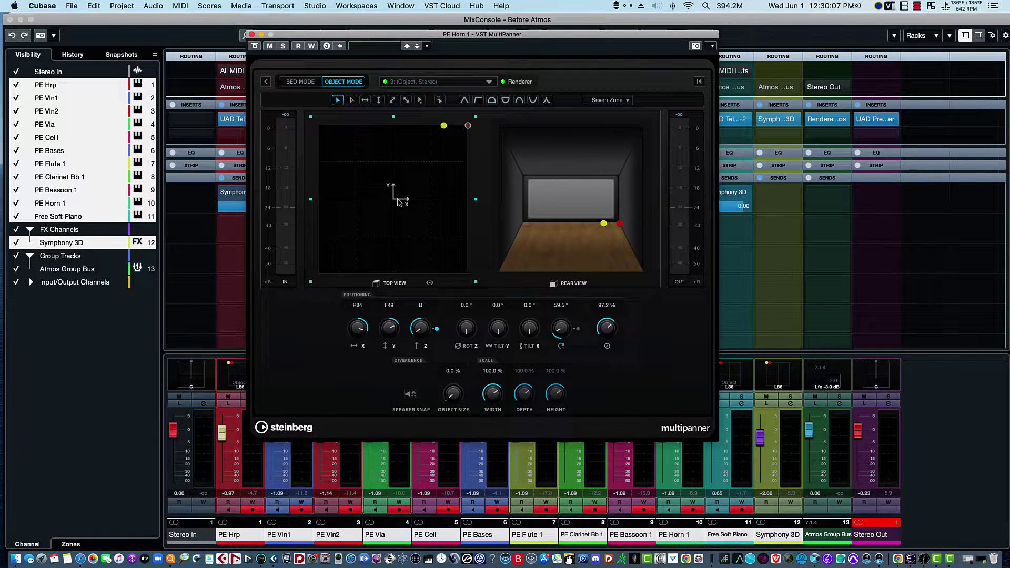
{"action": "left_click", "coordinate": [533, 100]}
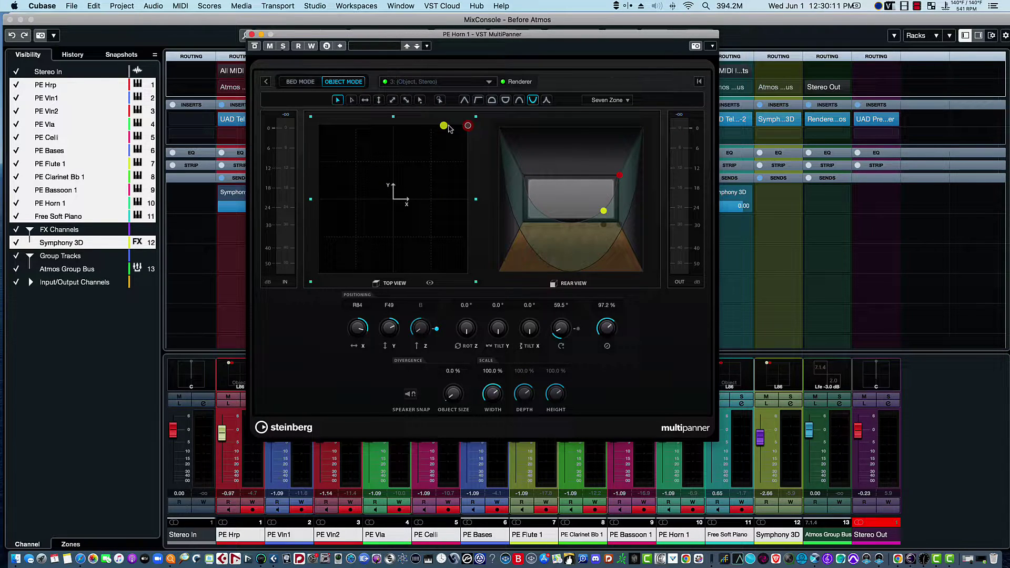
{"action": "left_click_drag", "start_coordinate": [444, 127], "coordinate": [442, 199]}
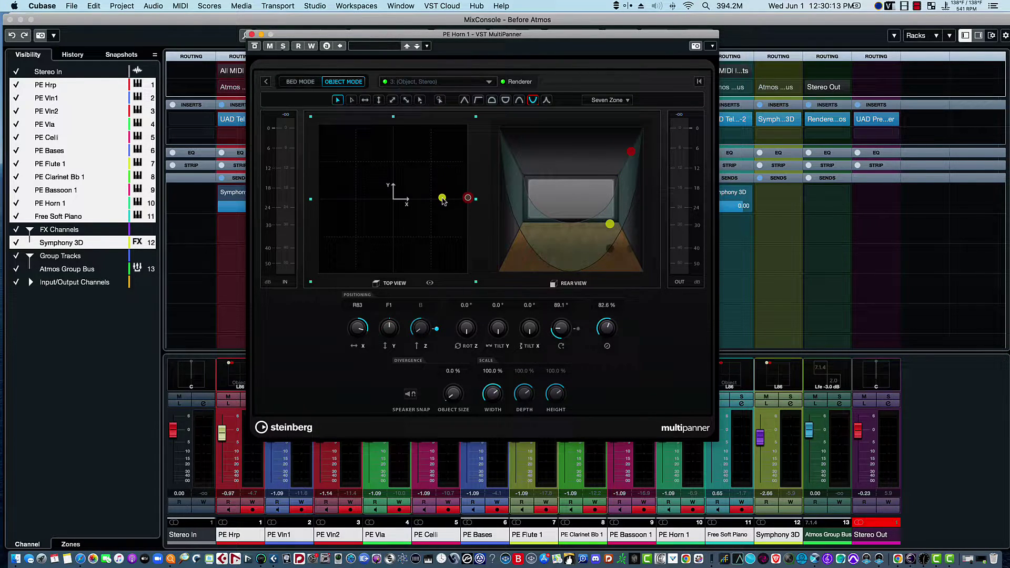
{"action": "left_click_drag", "start_coordinate": [610, 224], "coordinate": [630, 166]}
{"action": "left_click", "coordinate": [251, 34]}
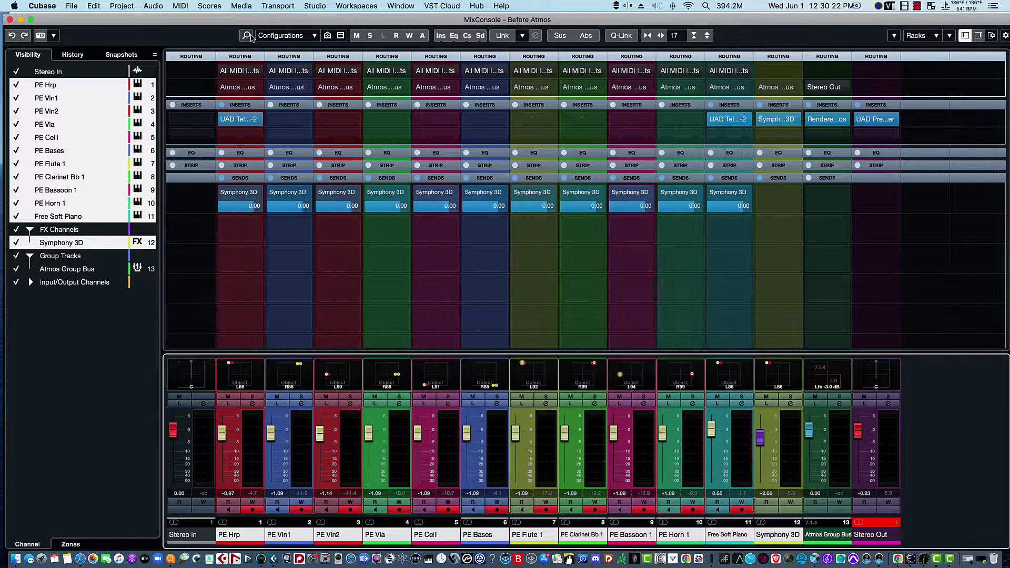
- Move Free Soft Piano's objects toward the back and give them a U-curve shape
{"action": "double_click", "coordinate": [723, 381]}
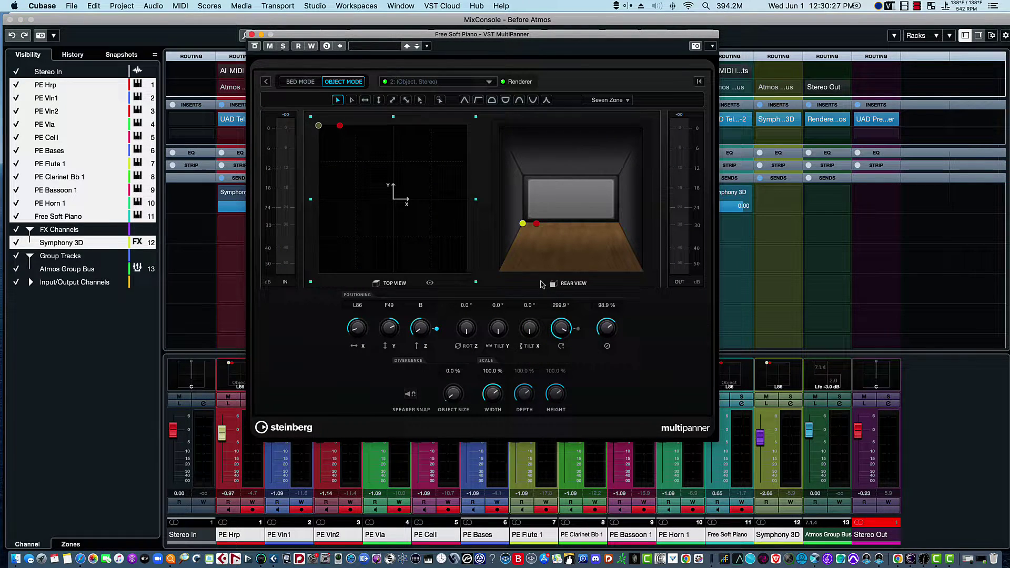
{"action": "left_click_drag", "start_coordinate": [522, 224], "coordinate": [521, 267]}
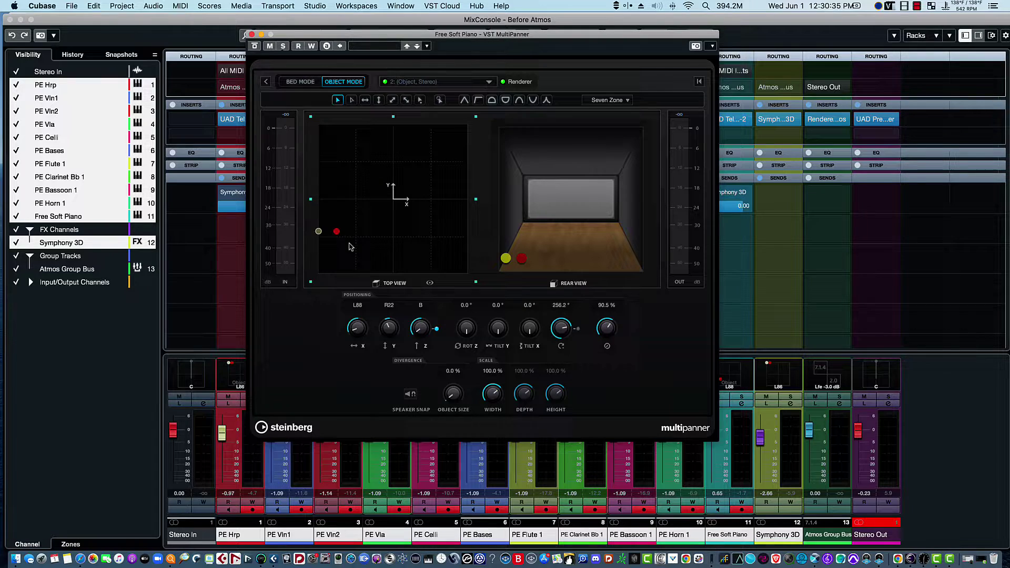
{"action": "left_click_drag", "start_coordinate": [395, 204], "coordinate": [396, 225]}
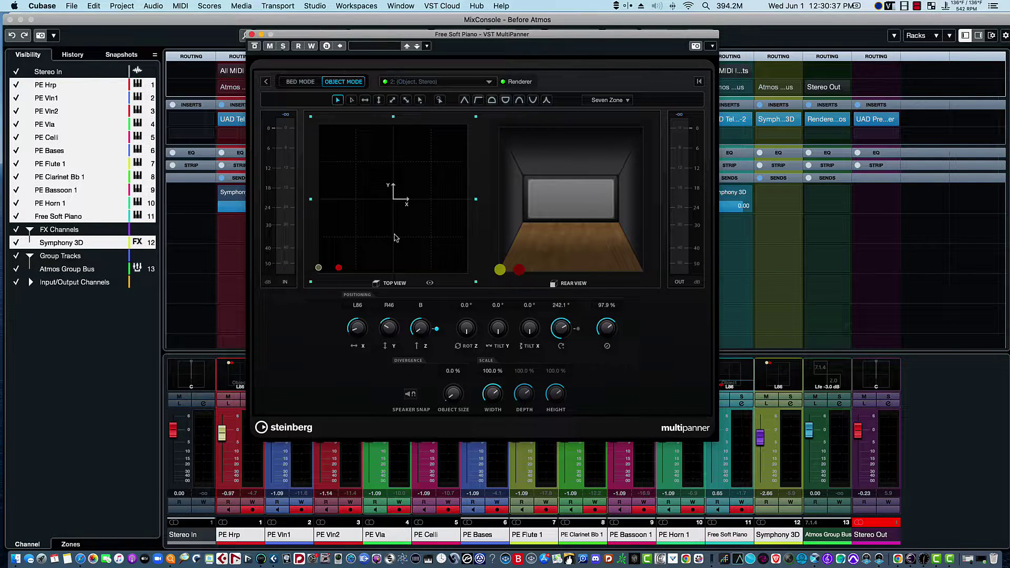
{"action": "left_click", "coordinate": [533, 101]}
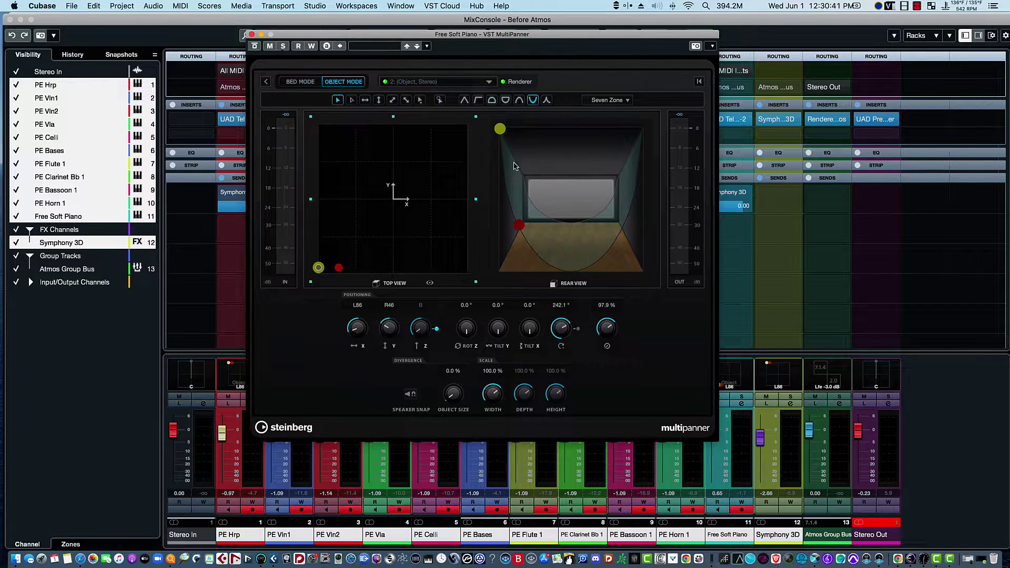
- Raise the piano pair into the upper rear left and right corners, centred at C R48
{"action": "left_click_drag", "start_coordinate": [516, 230], "coordinate": [640, 217]}
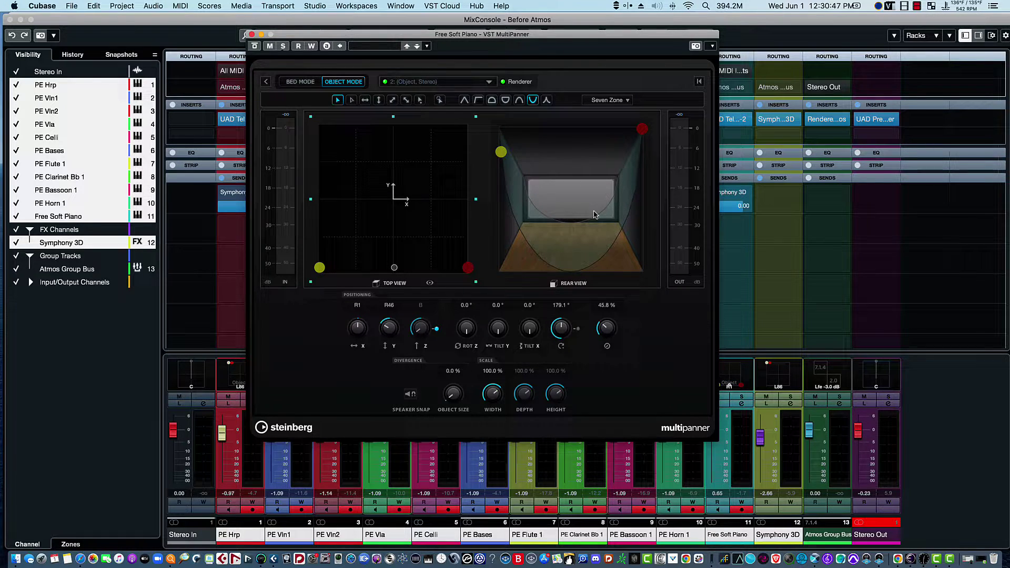
{"action": "left_click_drag", "start_coordinate": [501, 154], "coordinate": [500, 130]}
{"action": "left_click_drag", "start_coordinate": [642, 132], "coordinate": [647, 138]}
{"action": "mouse_move", "coordinate": [500, 152]}
{"action": "left_mouse_down"}
{"action": "mouse_move", "coordinate": [501, 140]}
{"action": "mouse_move", "coordinate": [502, 166]}
{"action": "mouse_move", "coordinate": [504, 147]}
{"action": "left_mouse_up"}
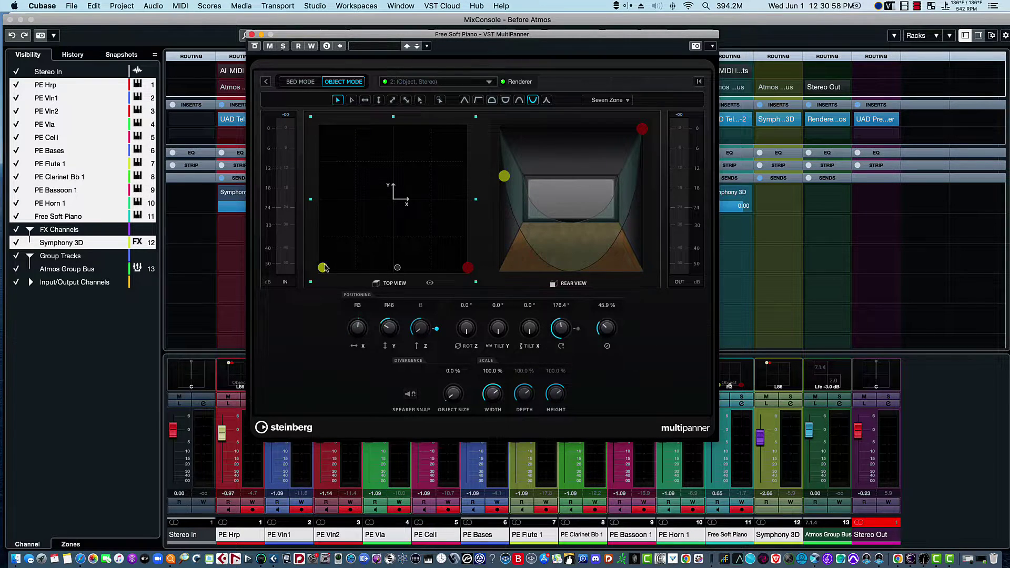
{"action": "left_click_drag", "start_coordinate": [320, 269], "coordinate": [317, 271]}
{"action": "left_click_drag", "start_coordinate": [560, 153], "coordinate": [561, 158]}
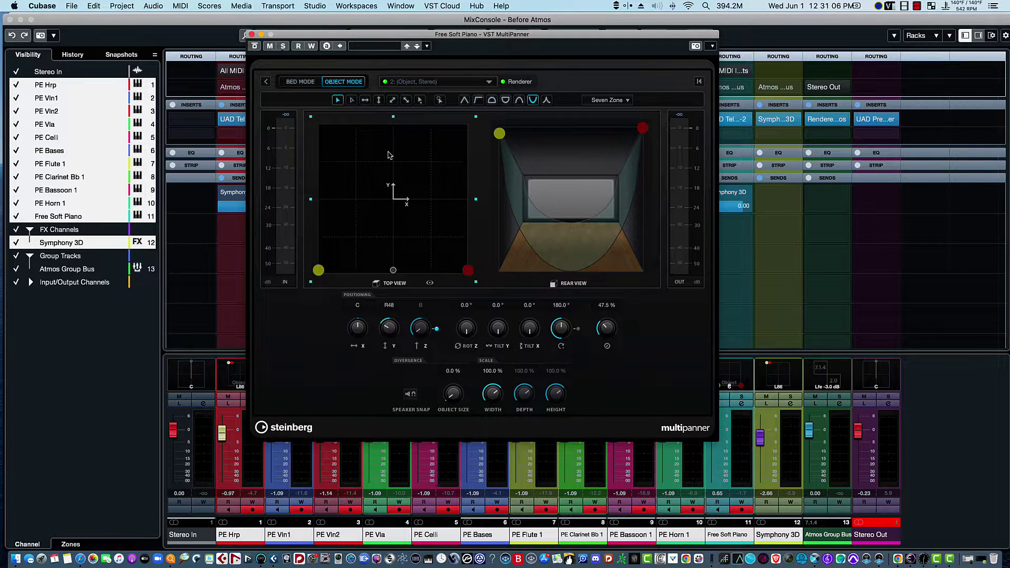
- Close the piano panner, open ADM Authoring for Dolby Atmos, and start Export ADM File
{"action": "left_click", "coordinate": [251, 34]}
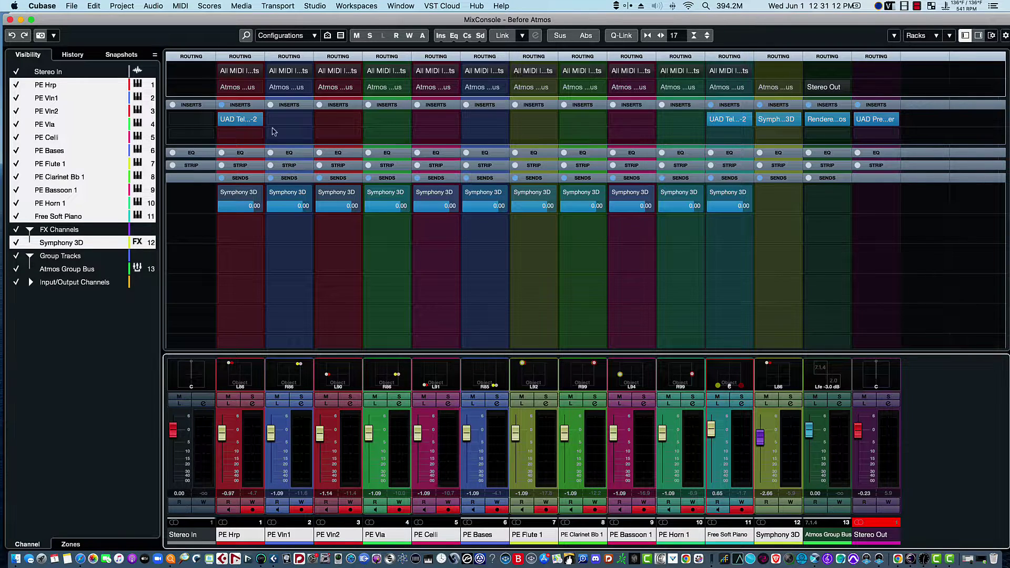
{"action": "left_click", "coordinate": [125, 7]}
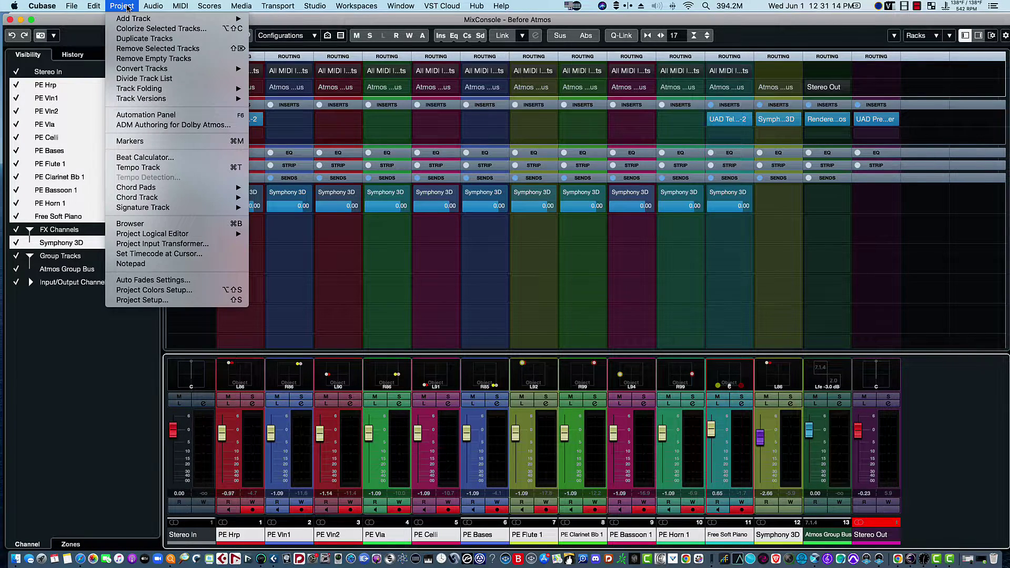
{"action": "left_click", "coordinate": [148, 127]}
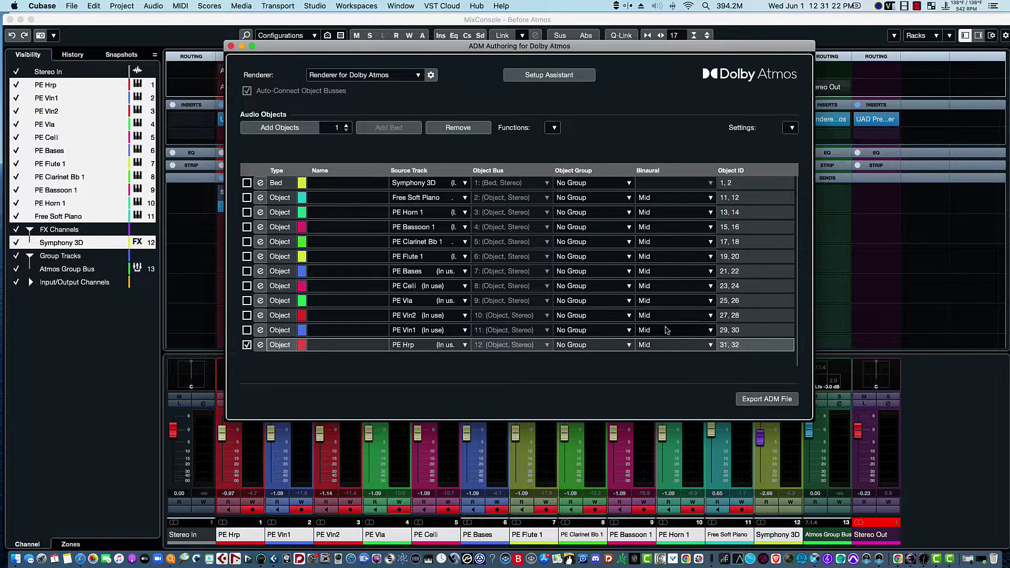
{"action": "left_click", "coordinate": [667, 204]}
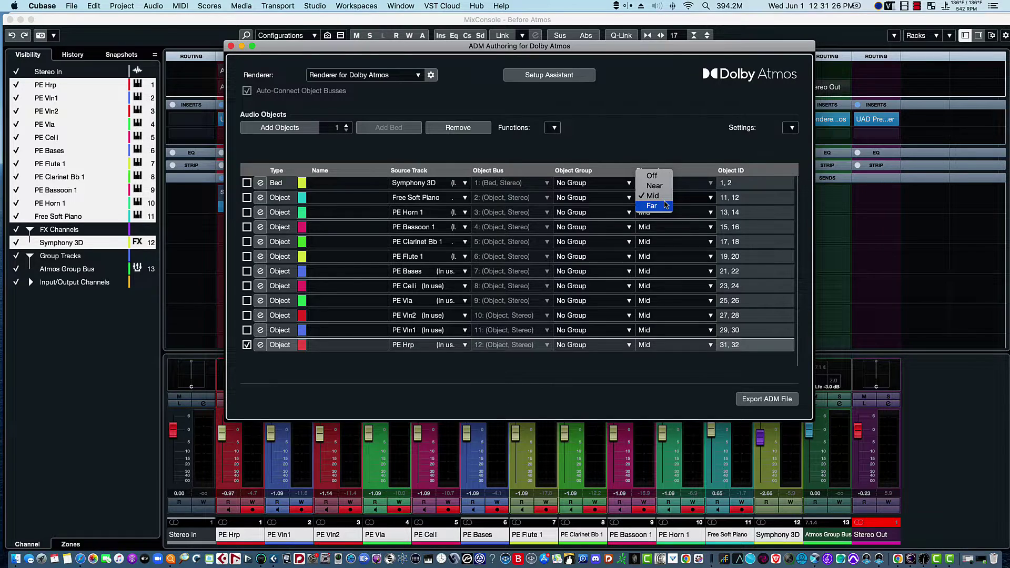
{"action": "left_click", "coordinate": [658, 147]}
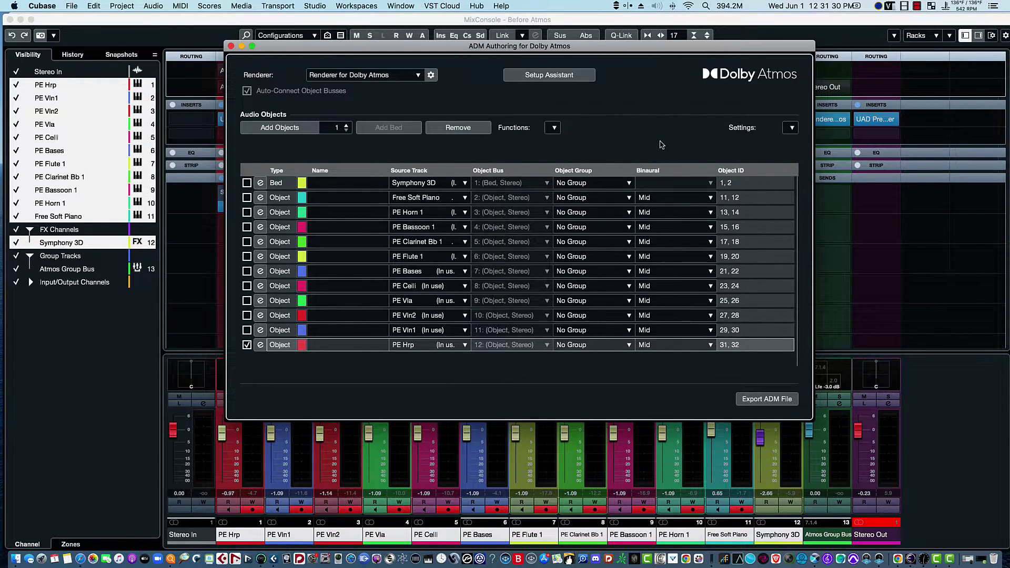
{"action": "left_click", "coordinate": [770, 402]}
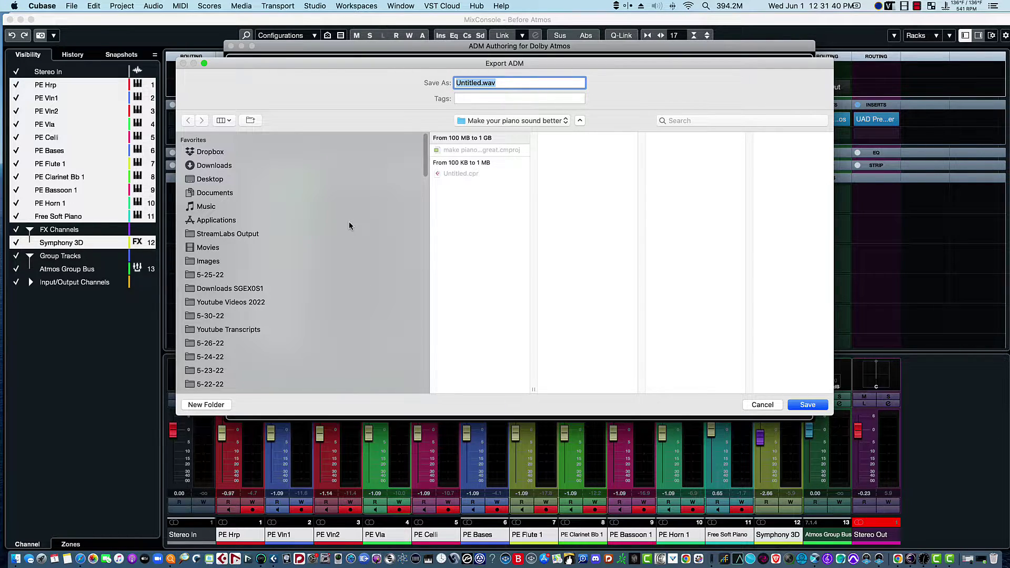
- Save the ADM export as 'dolby test' in a new 6-1-22 folder added to Favorites
{"action": "left_click", "coordinate": [204, 406]}
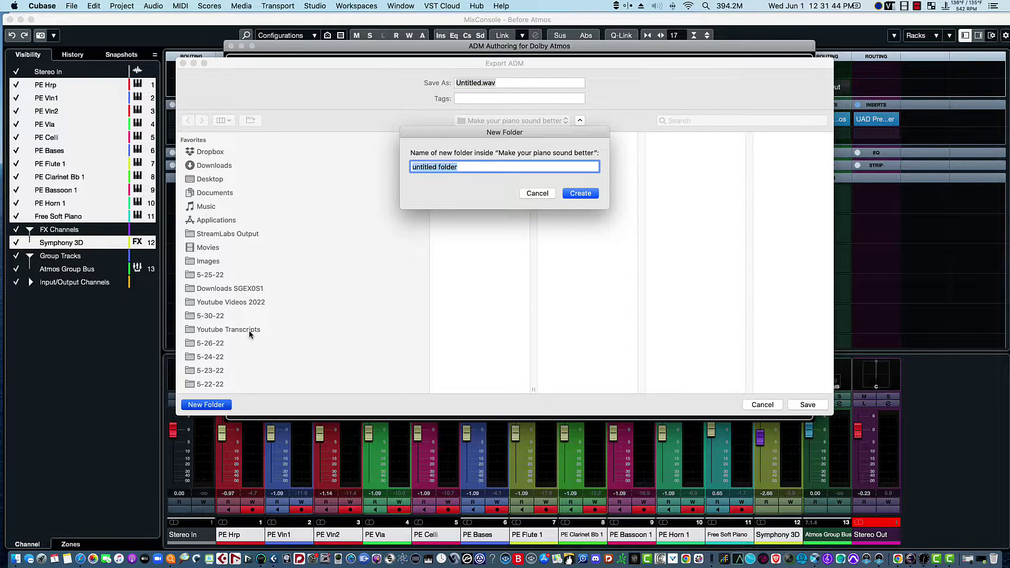
{"action": "type", "text": "6-1-22"}
{"action": "key", "text": "Return"}
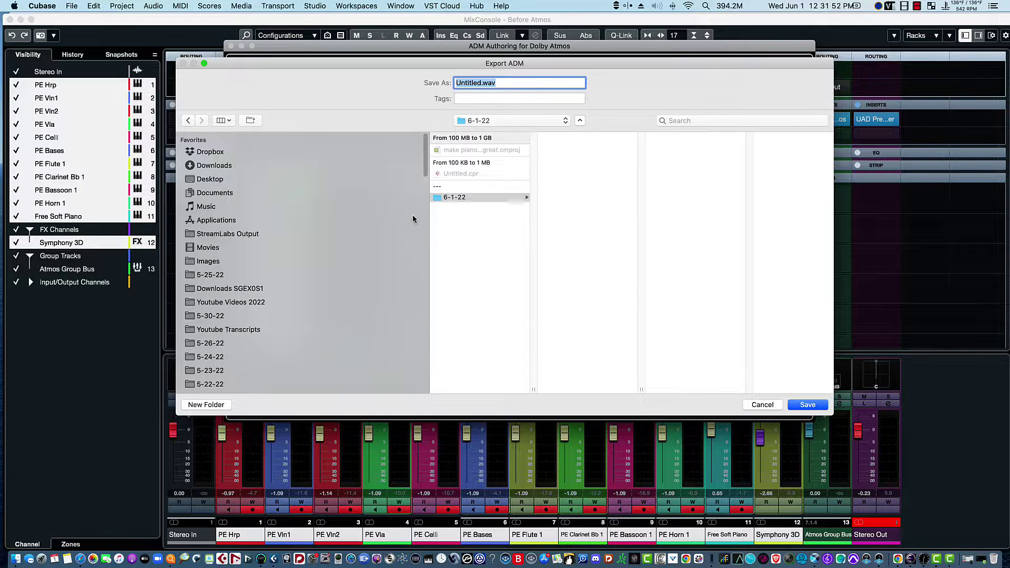
{"action": "left_click_drag", "start_coordinate": [436, 199], "coordinate": [261, 272]}
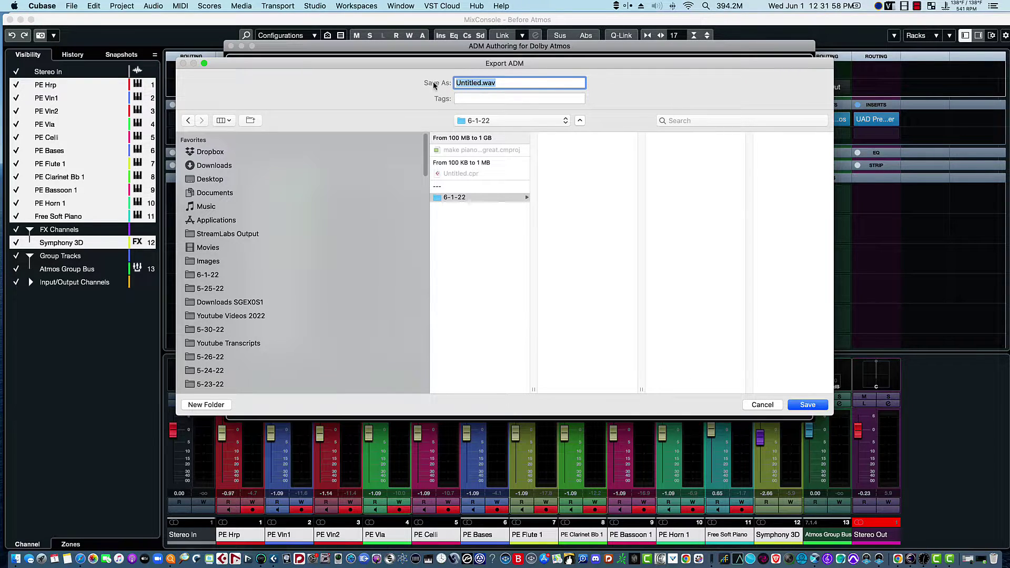
{"action": "type", "text": "do"}
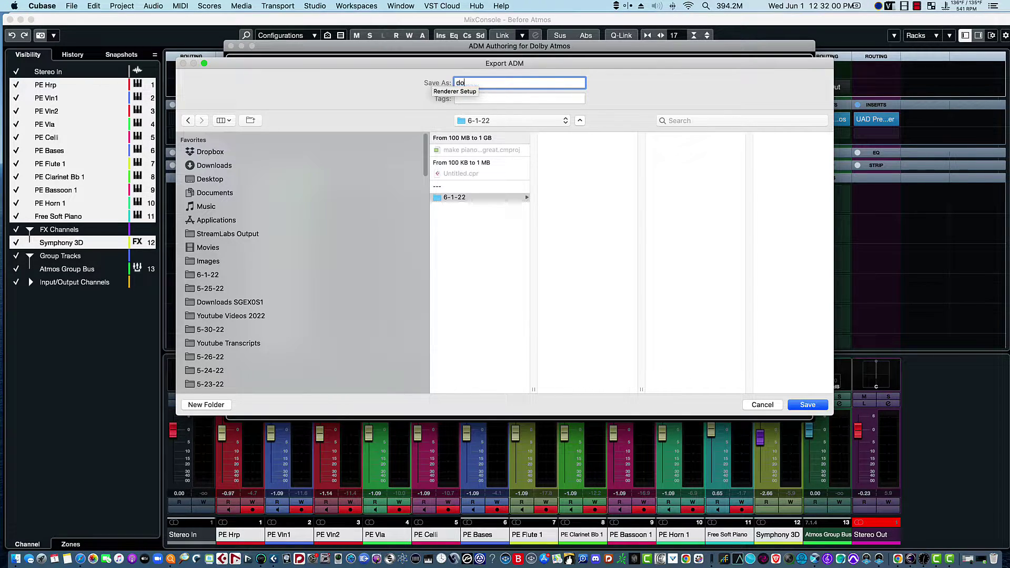
{"action": "type", "text": "lby test"}
{"action": "key", "text": "Return"}
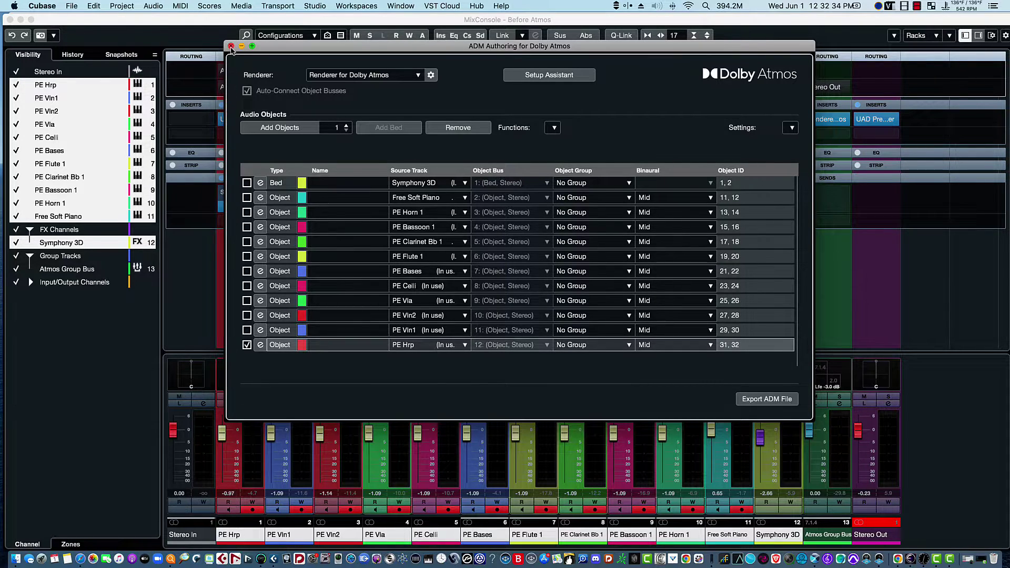
- Close ADM Authoring and launch Dolby Atmos Renderer through system search for 'dolby'
{"action": "left_click", "coordinate": [231, 46]}
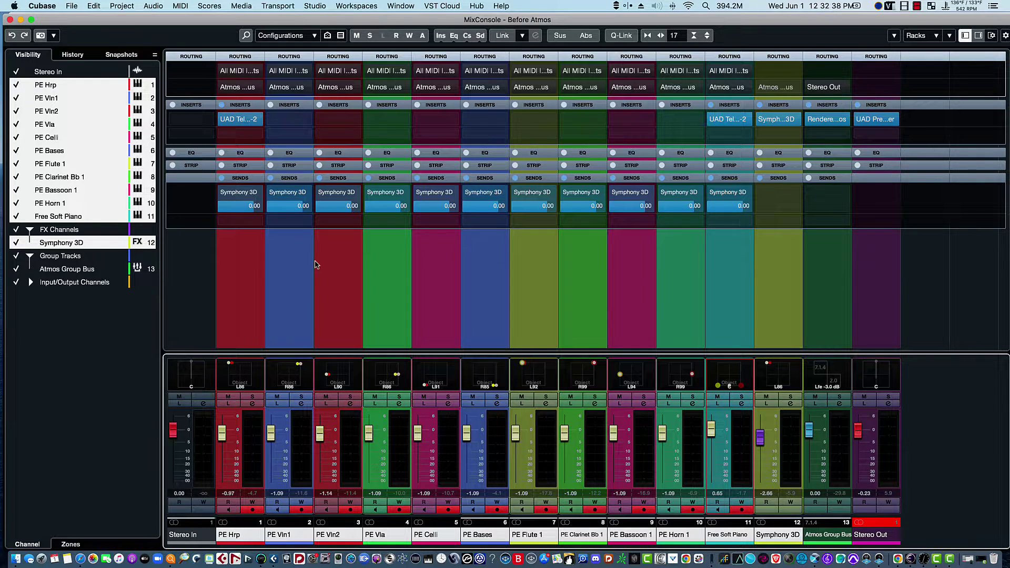
{"action": "key", "text": "super+space"}
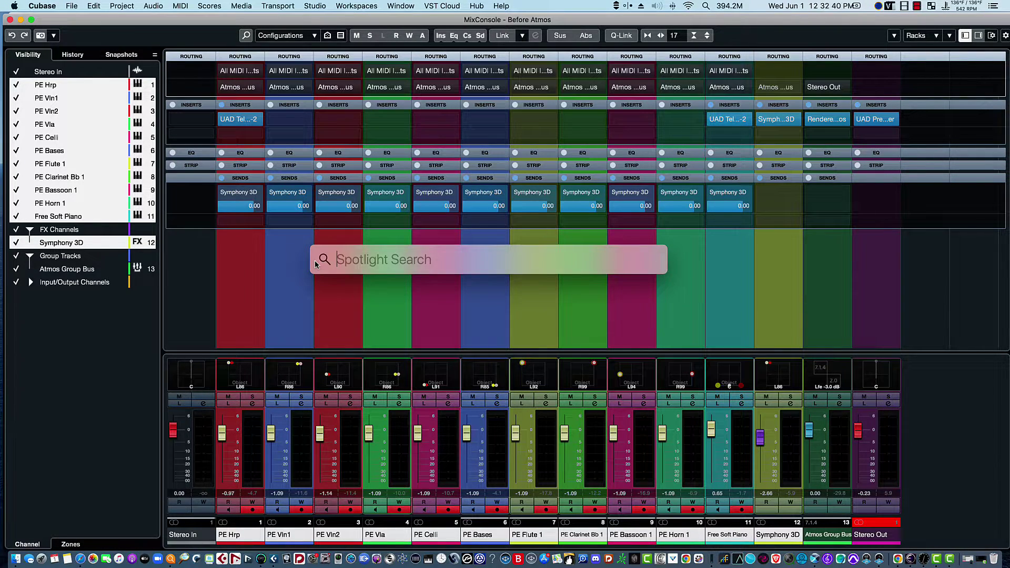
{"action": "type", "text": "d"}
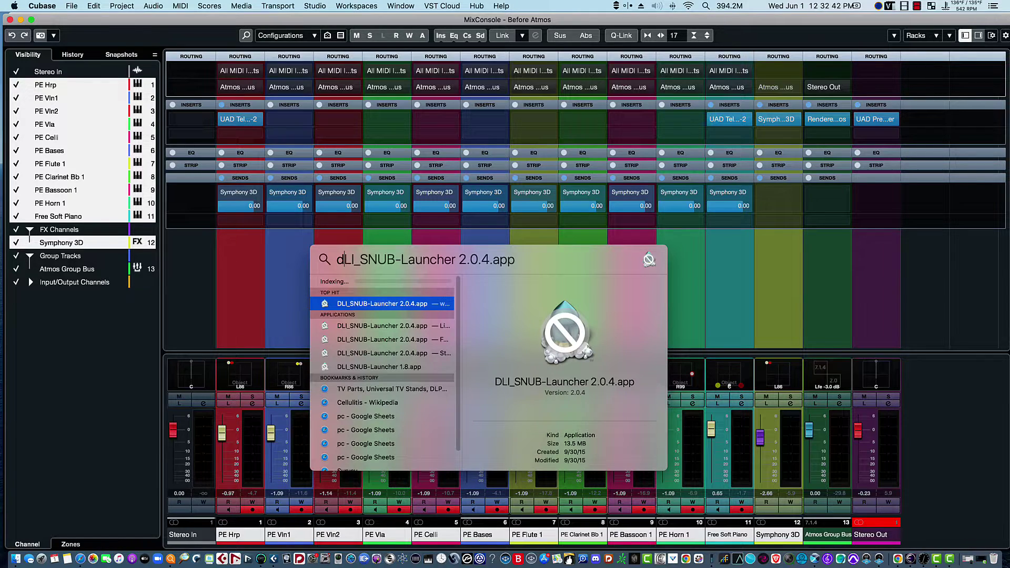
{"action": "type", "text": "olby"}
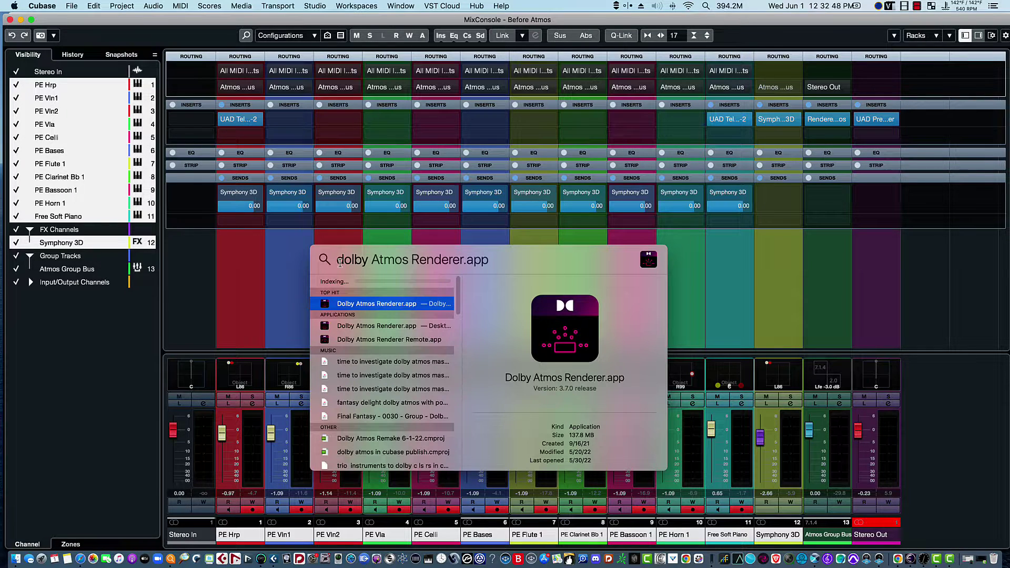
{"action": "left_click", "coordinate": [381, 305]}
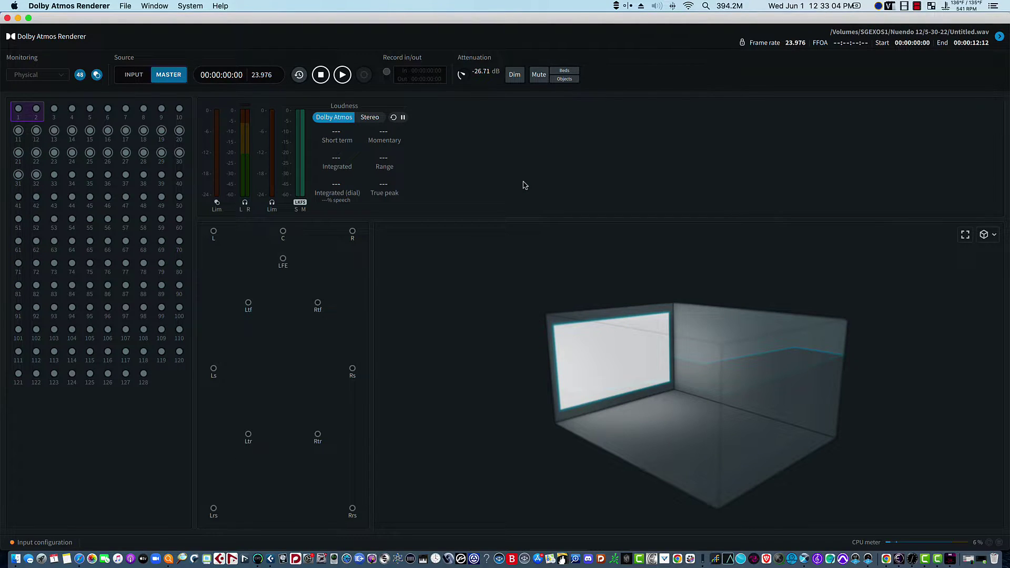
- Open dolby test.wav from the 6-1-22 folder as the renderer's master file
{"action": "left_click", "coordinate": [126, 7]}
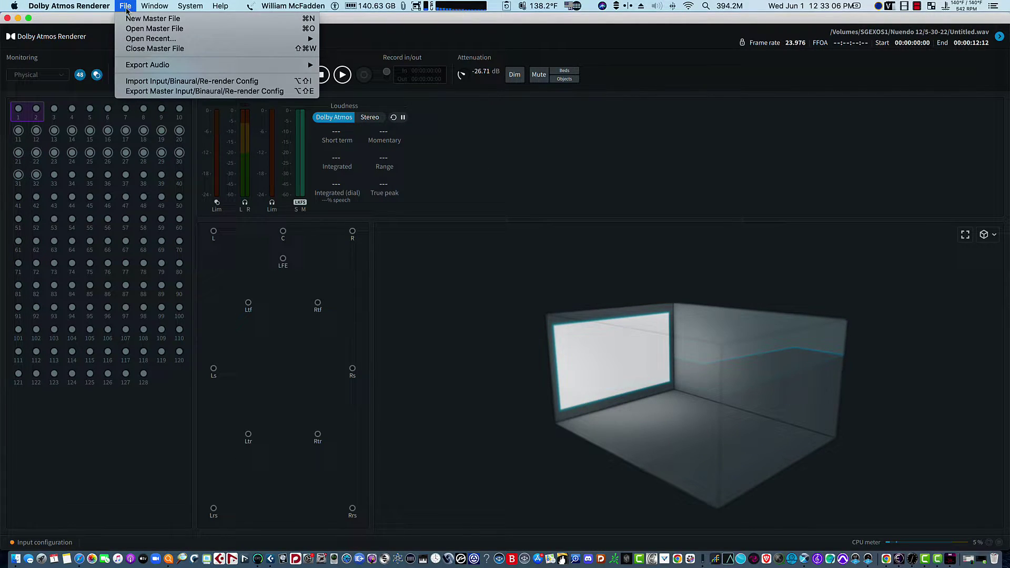
{"action": "left_click", "coordinate": [136, 32]}
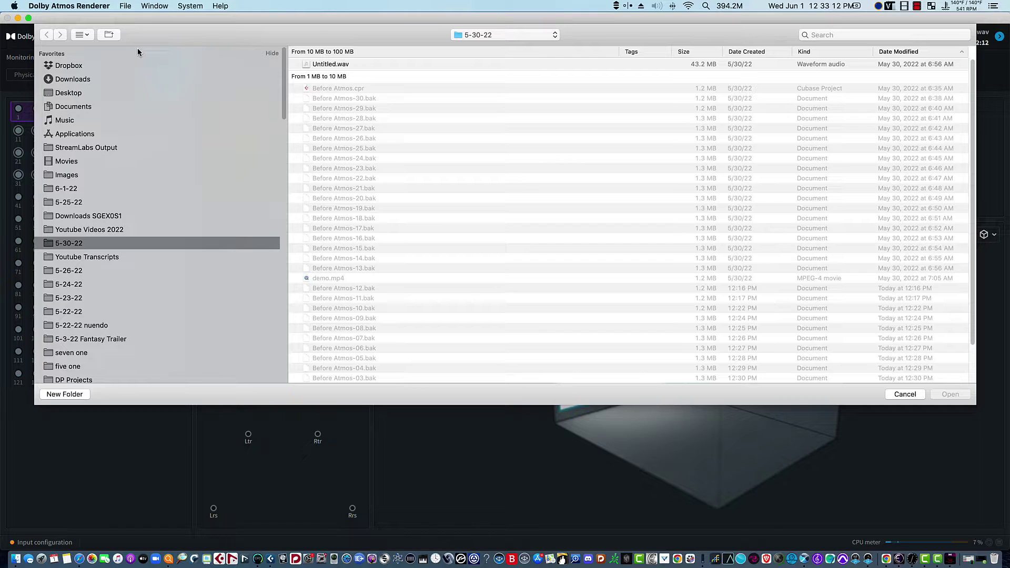
{"action": "left_click", "coordinate": [80, 189]}
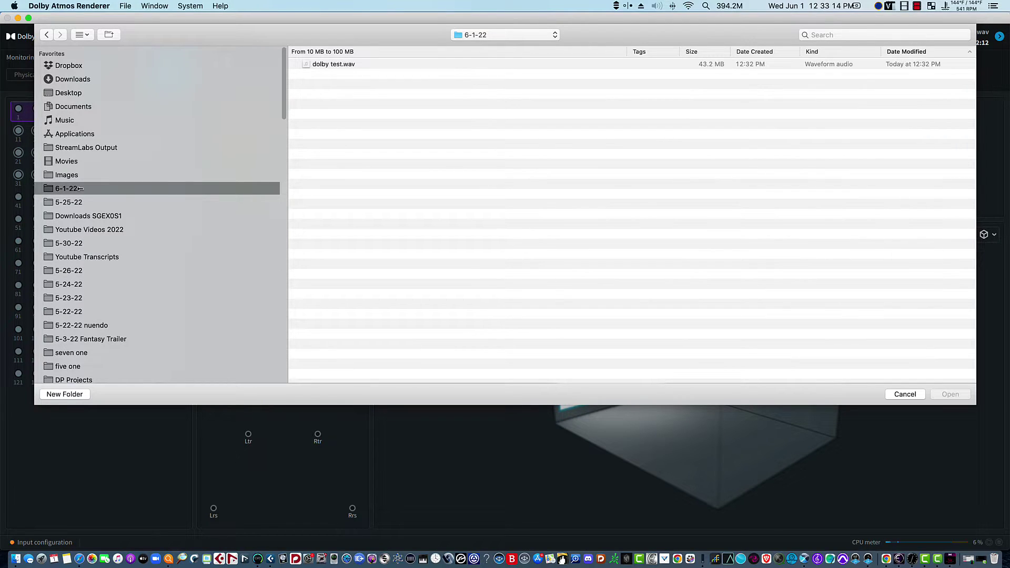
{"action": "key", "text": "Down"}
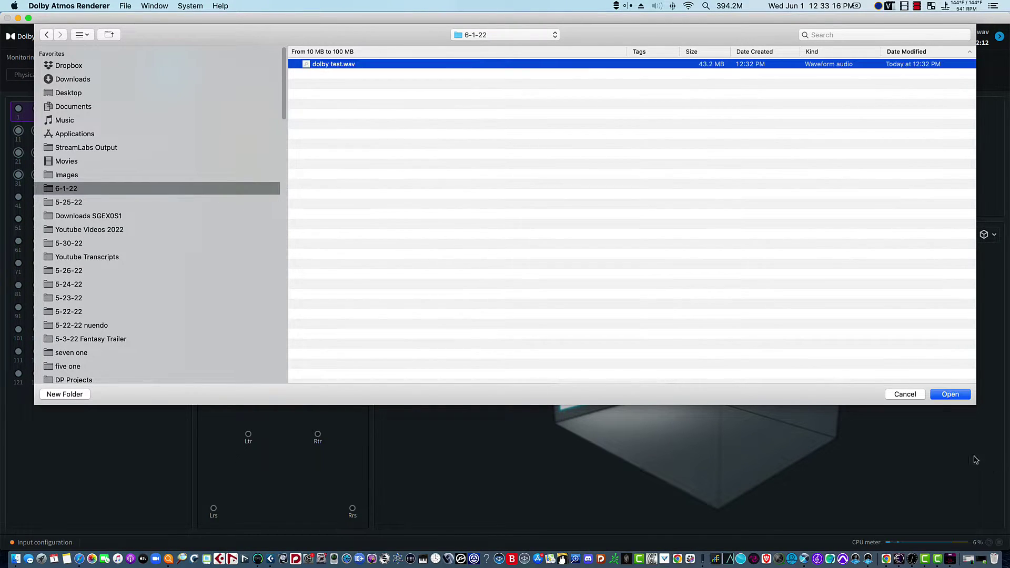
{"action": "left_click", "coordinate": [950, 395]}
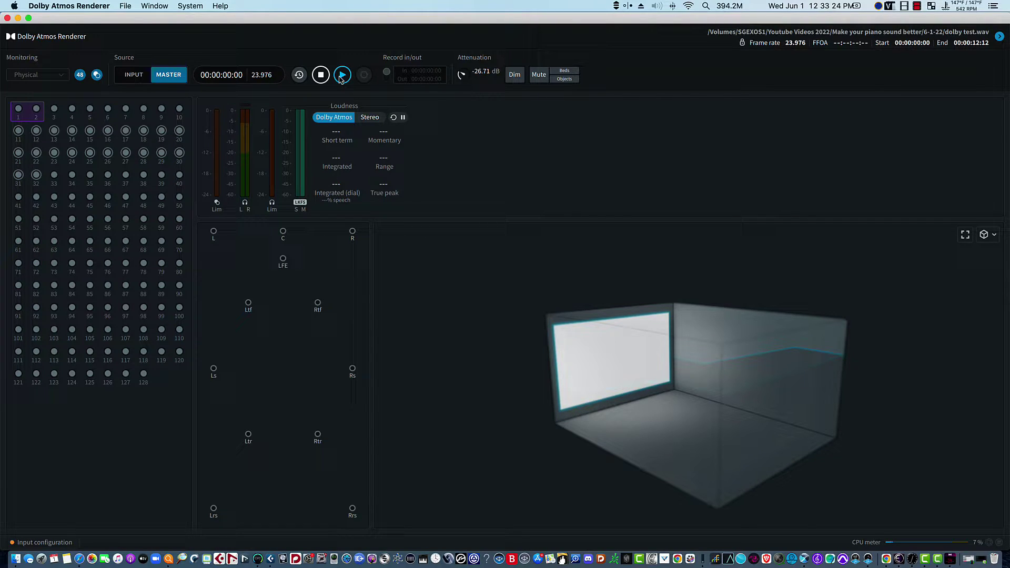
- Browse the renderer's File, Window, System and Help menus, then play the mix's opening and stop
{"action": "left_click", "coordinate": [125, 6]}
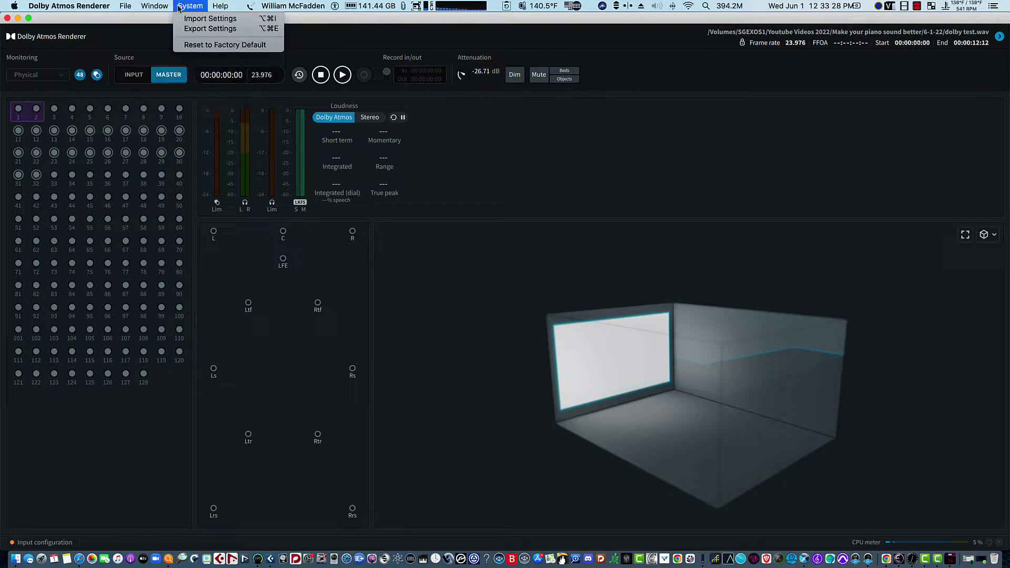
{"action": "mouse_move", "coordinate": [163, 7]}
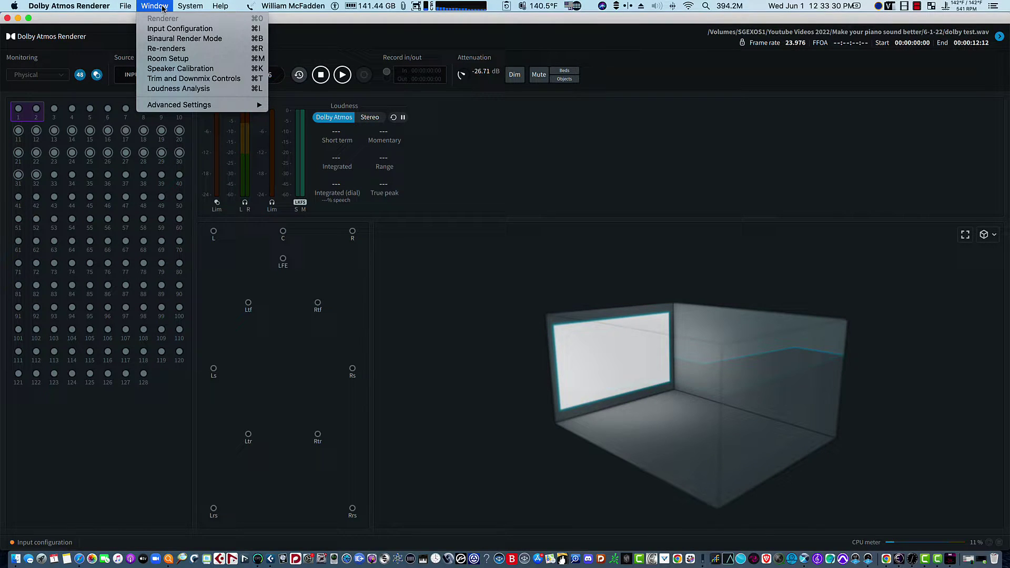
{"action": "mouse_move", "coordinate": [216, 9]}
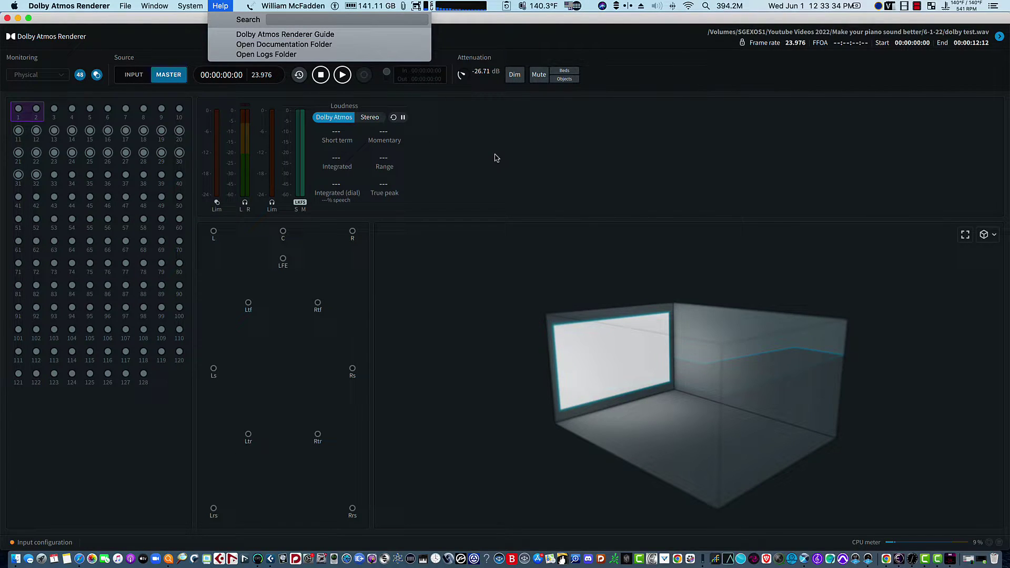
{"action": "left_click", "coordinate": [343, 78]}
{"action": "left_click", "coordinate": [343, 76]}
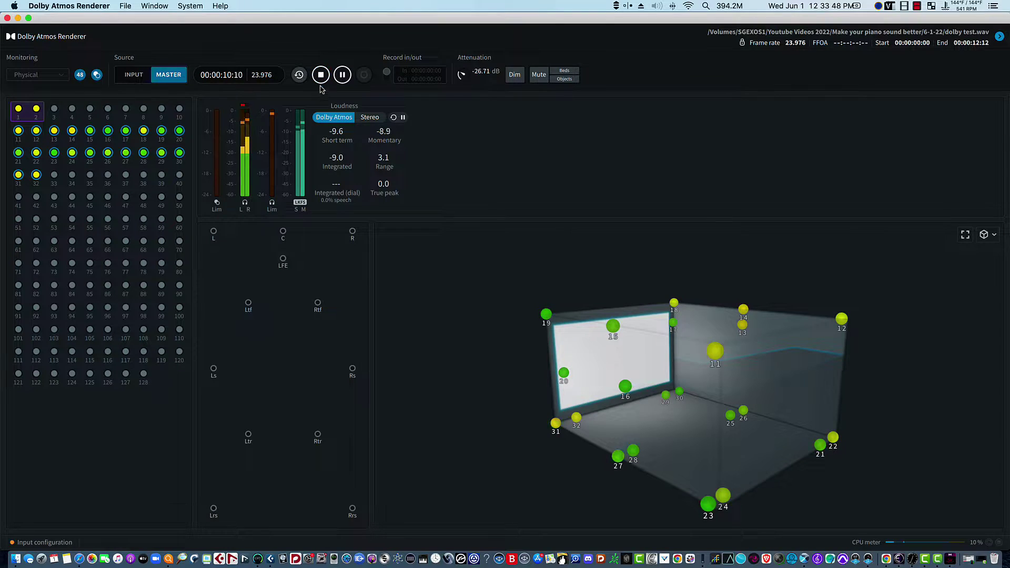
{"action": "left_click", "coordinate": [321, 75]}
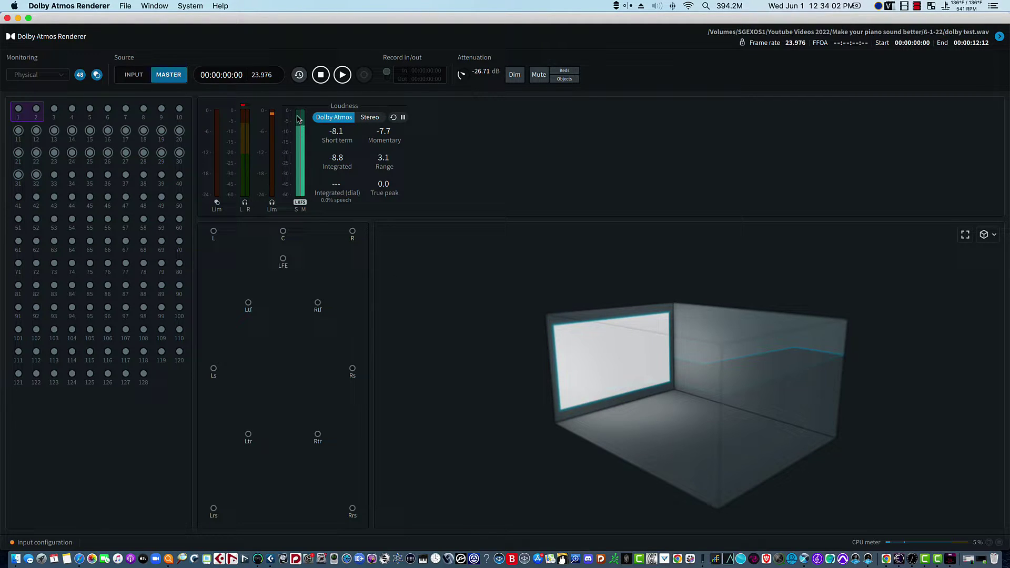
- Play dolby test.wav, mute the objects mid-playback to hear the bed alone, then stop and replay
{"action": "left_click", "coordinate": [342, 74]}
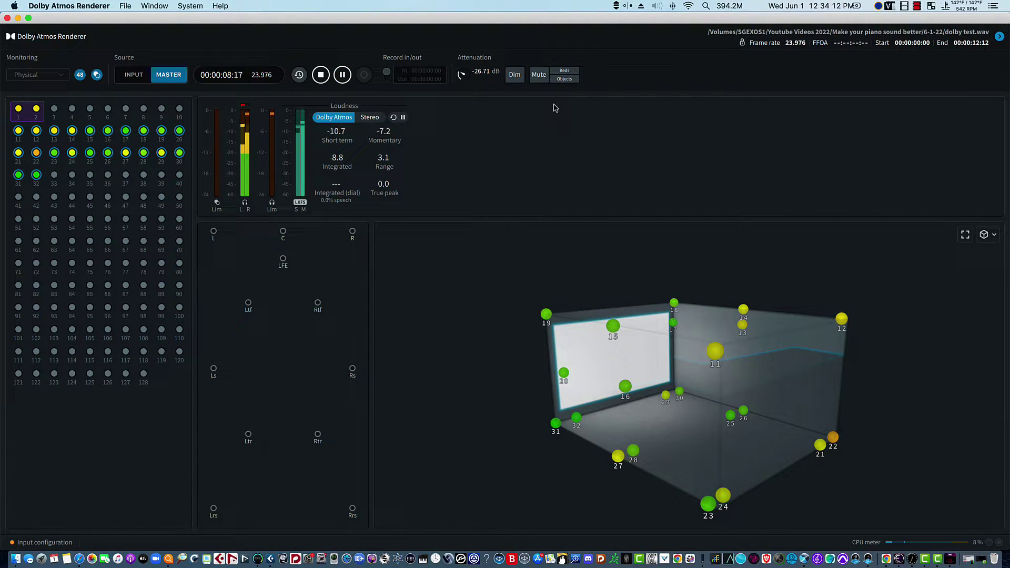
{"action": "left_click", "coordinate": [564, 80]}
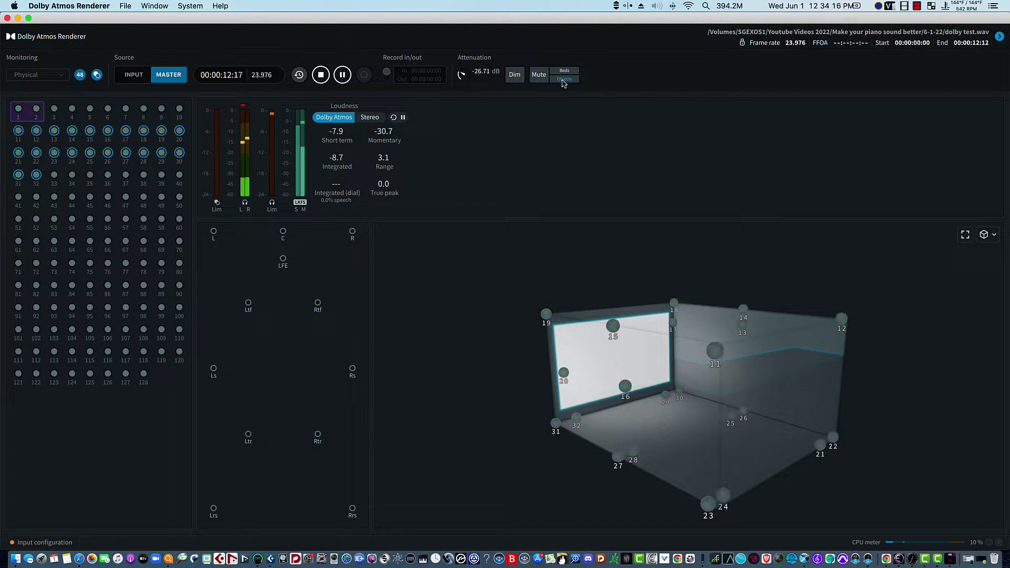
{"action": "left_click", "coordinate": [319, 78]}
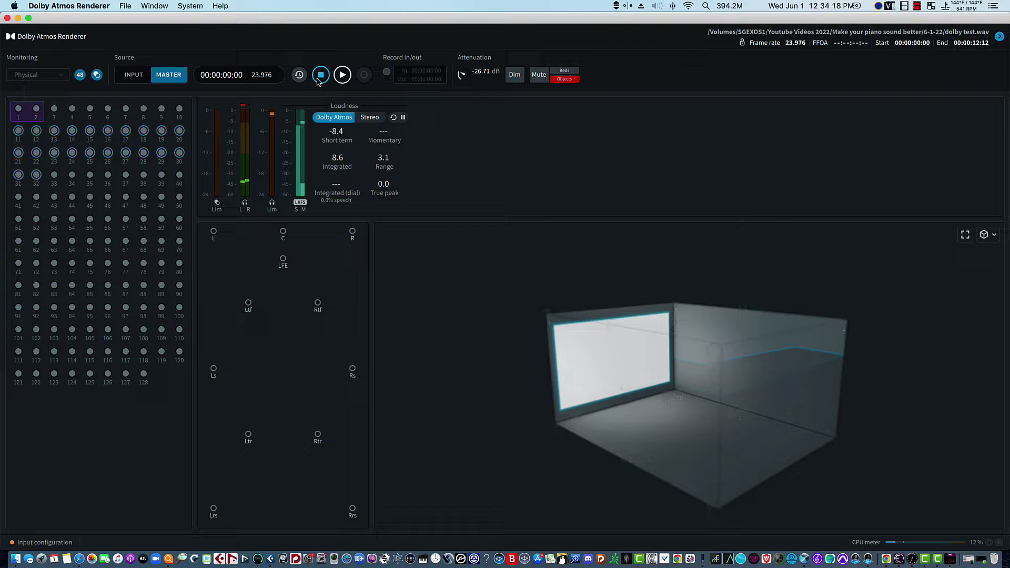
{"action": "left_click", "coordinate": [342, 75]}
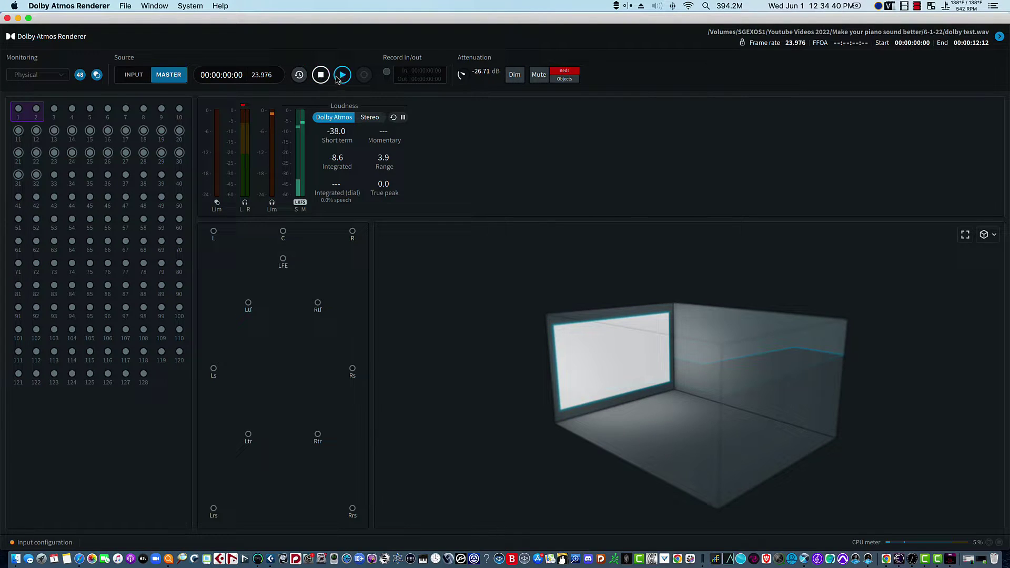
- Set monitoring attenuation to -3.29 dB during playback and audition the objects with the beds muted
{"action": "left_click", "coordinate": [339, 78]}
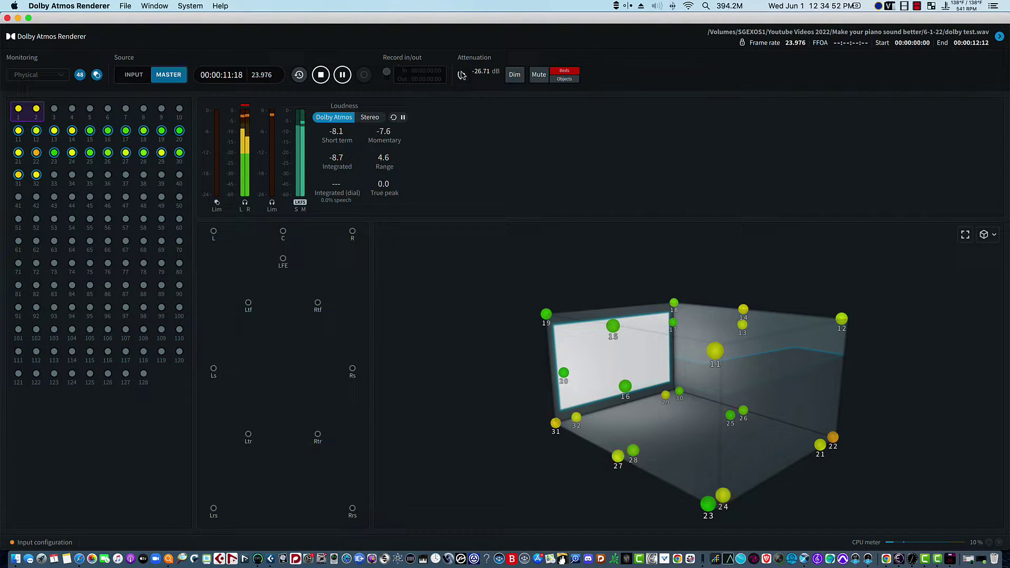
{"action": "left_click_drag", "start_coordinate": [462, 74], "coordinate": [468, 42]}
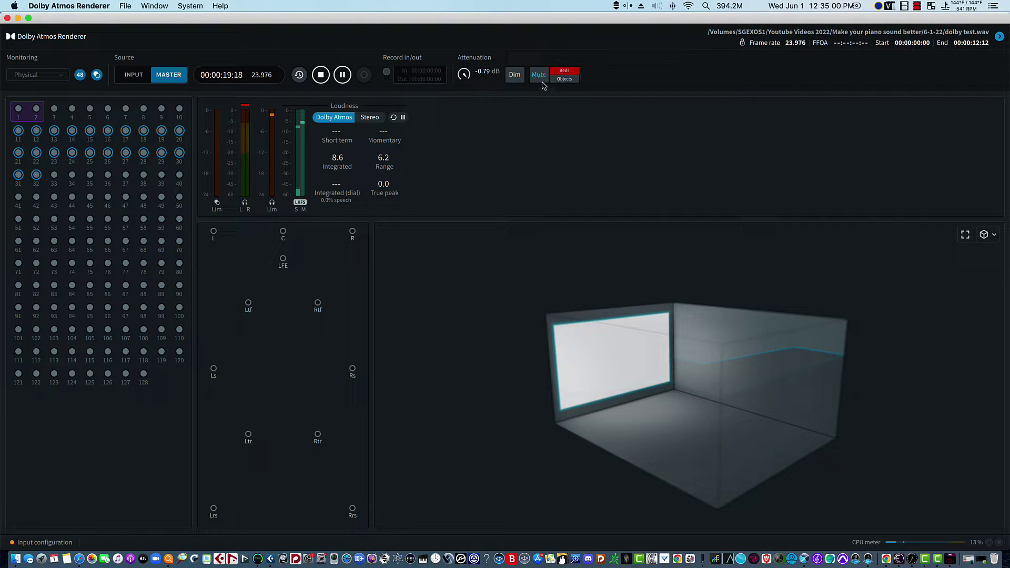
{"action": "left_click", "coordinate": [323, 77]}
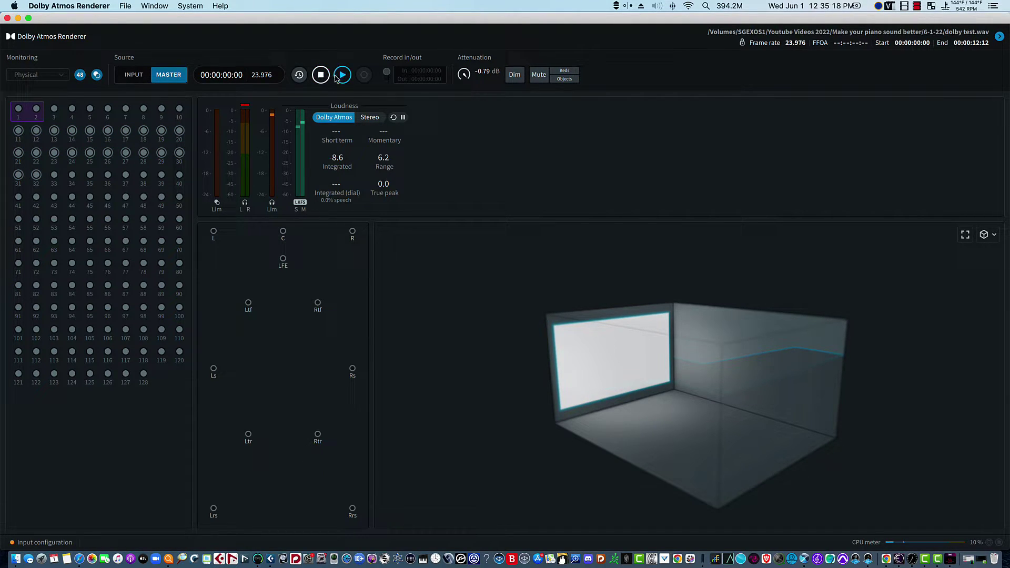
{"action": "left_click", "coordinate": [342, 75]}
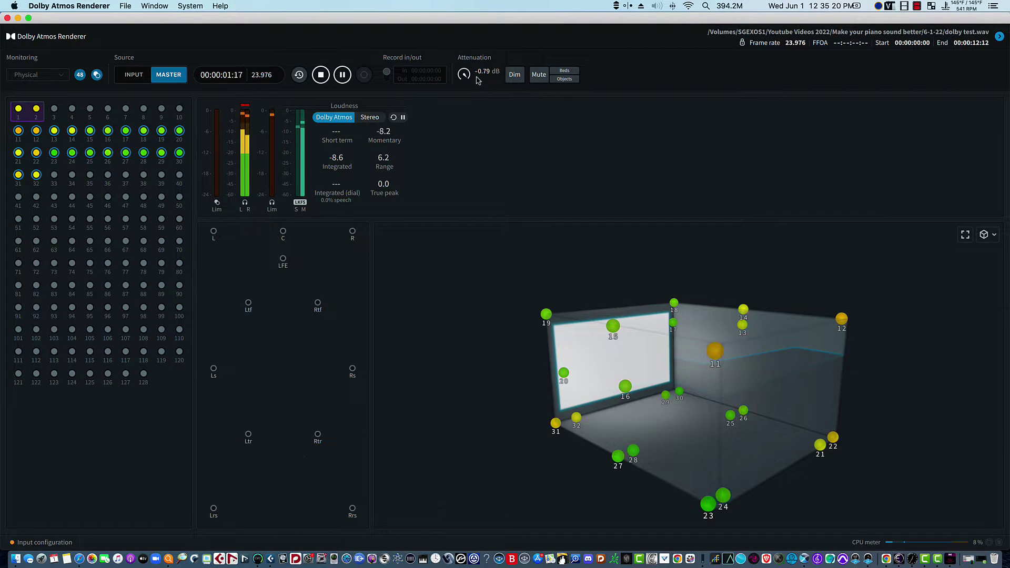
{"action": "scroll", "coordinate": [480, 85], "scroll_direction": "down", "scroll_amount": 5}
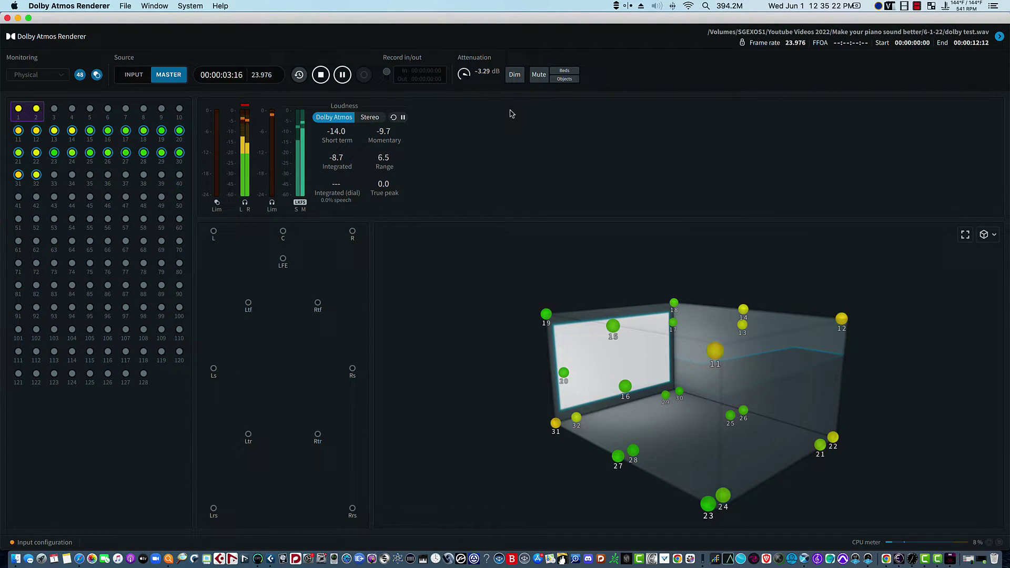
{"action": "left_click", "coordinate": [565, 71]}
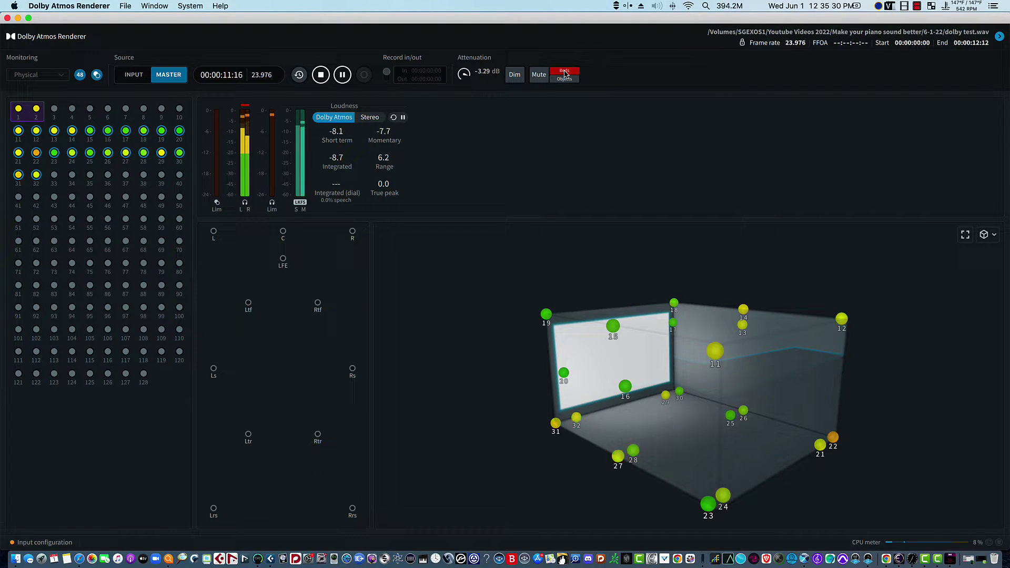
{"action": "left_click", "coordinate": [343, 75]}
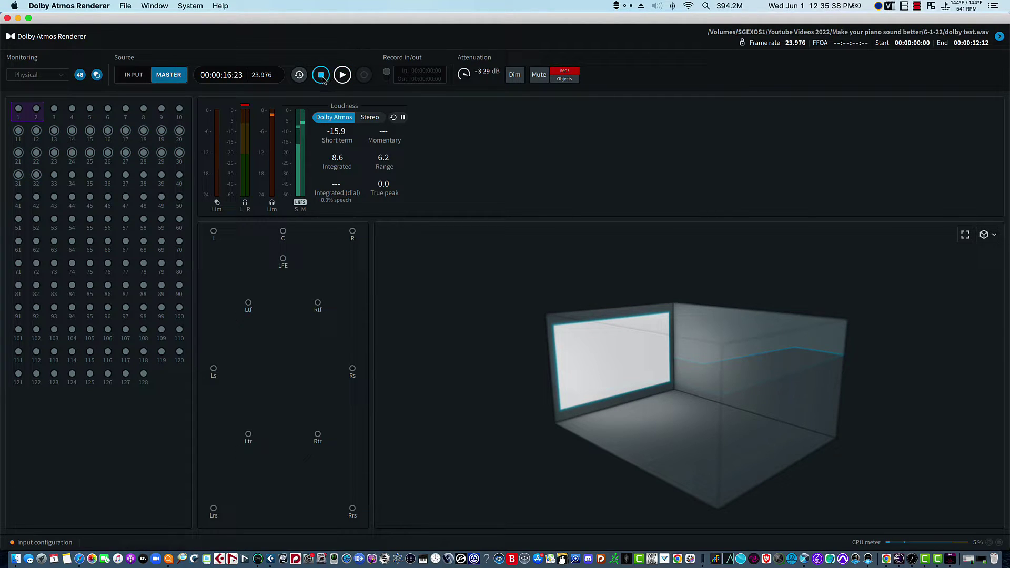
- Play the master from zero, toggling the beds off and on repeatedly to compare, then stop
{"action": "left_click", "coordinate": [321, 75]}
{"action": "left_click", "coordinate": [342, 75]}
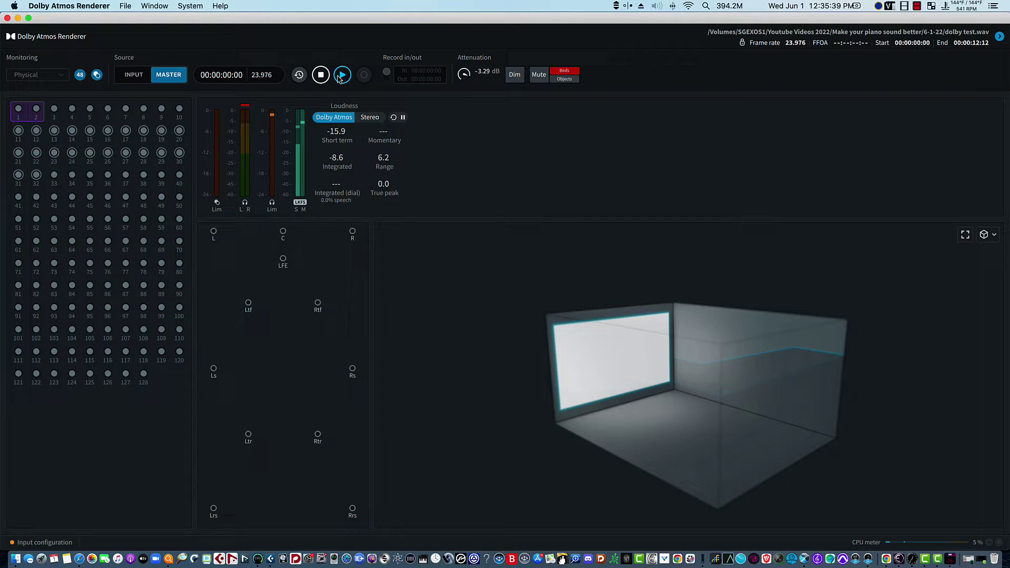
{"action": "left_click", "coordinate": [568, 73]}
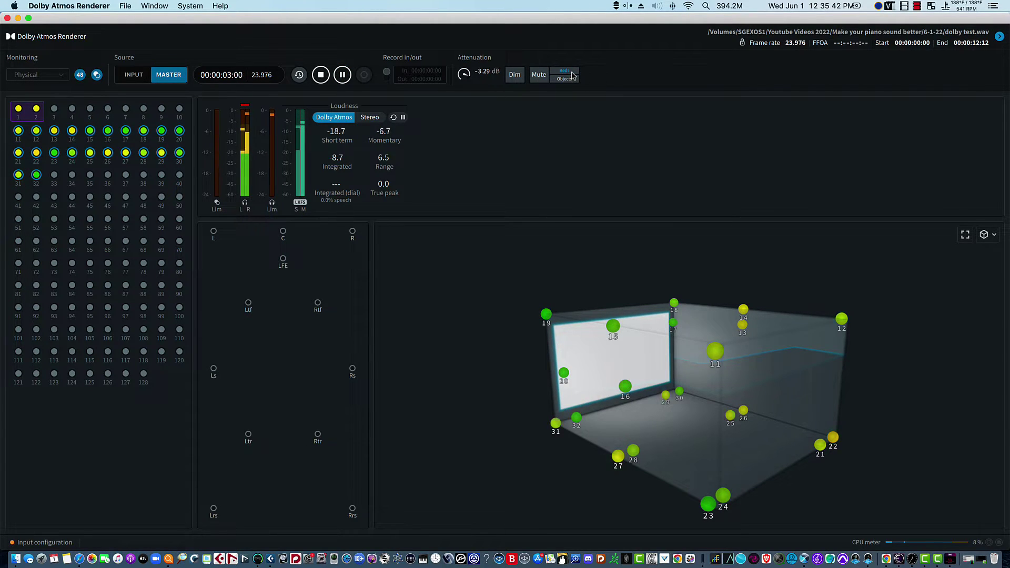
{"action": "left_click", "coordinate": [571, 72]}
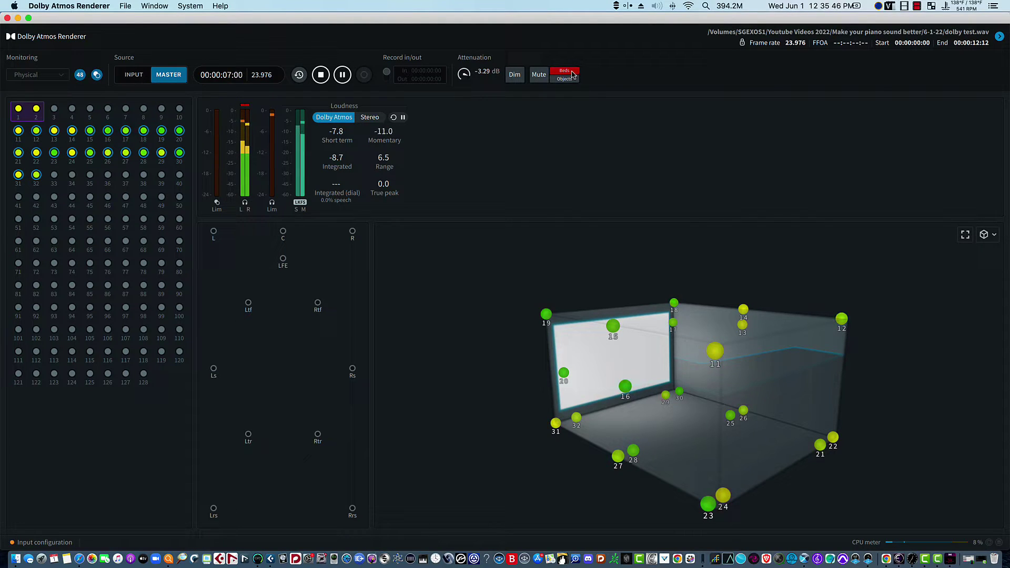
{"action": "left_click", "coordinate": [573, 74]}
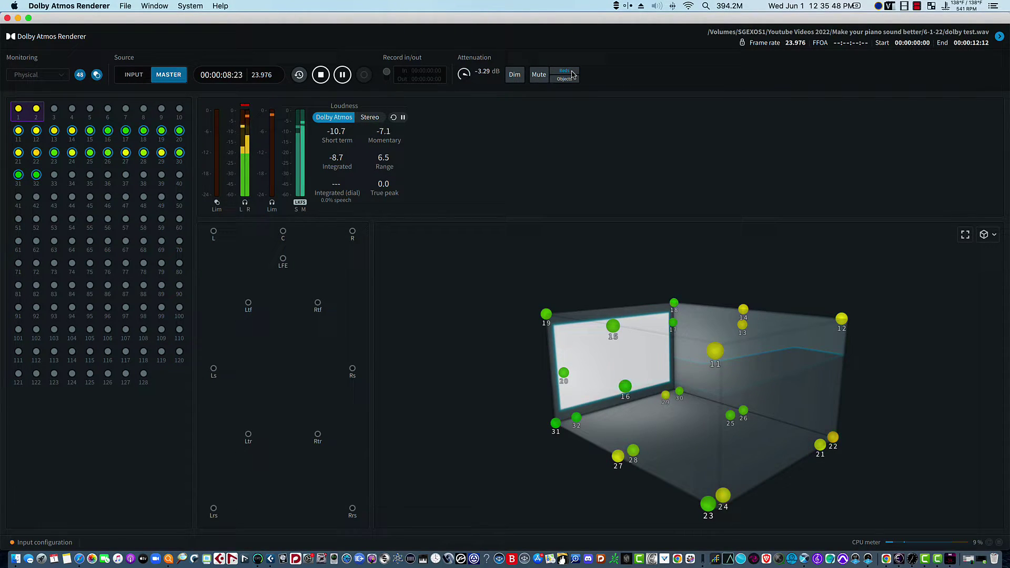
{"action": "left_click", "coordinate": [573, 74]}
{"action": "left_click", "coordinate": [573, 75]}
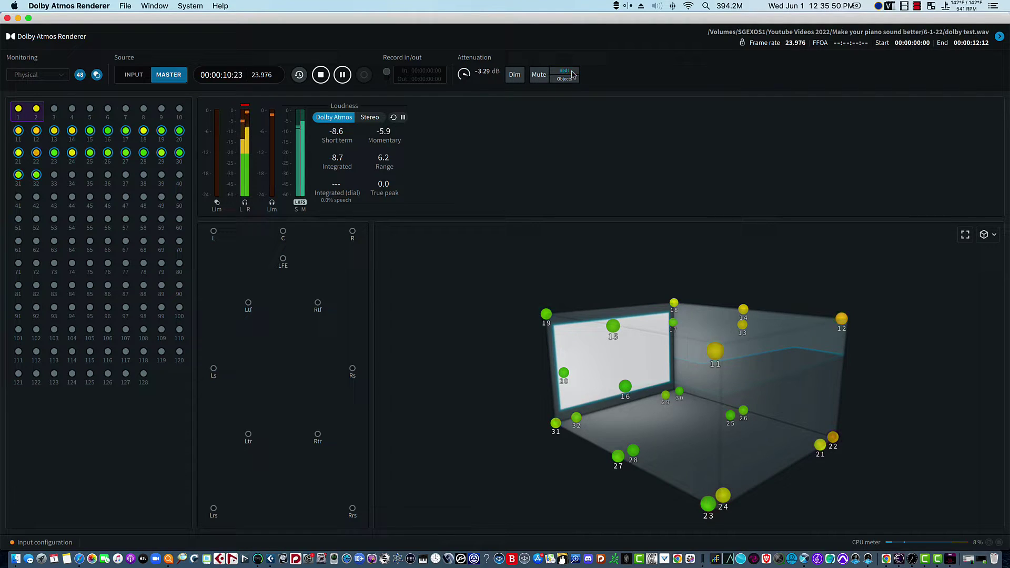
{"action": "left_click", "coordinate": [342, 75]}
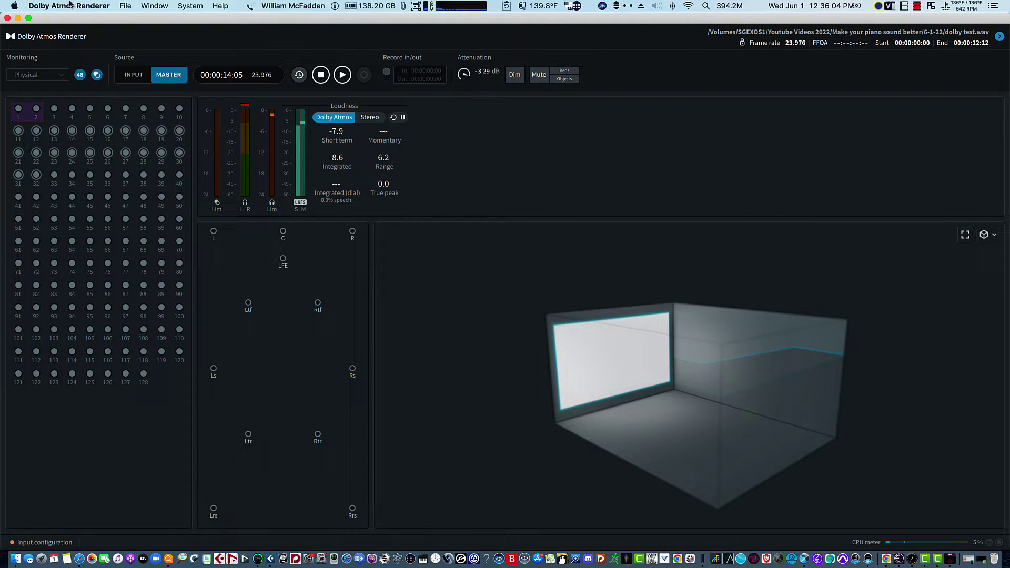
- Open the Export master to .mp4 dialog via File > Export Audio > MP4
{"action": "left_click", "coordinate": [124, 7]}
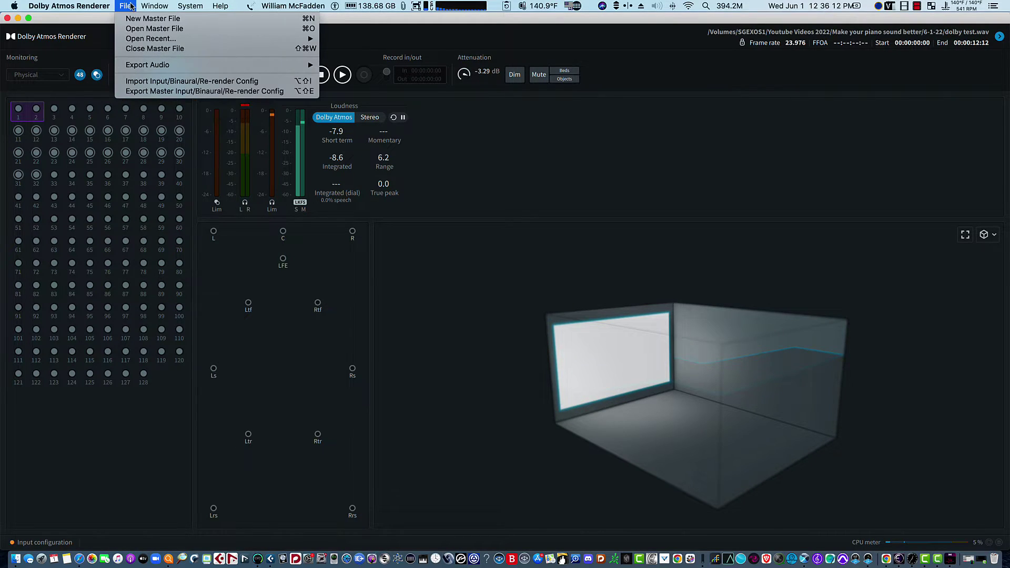
{"action": "mouse_move", "coordinate": [295, 65]}
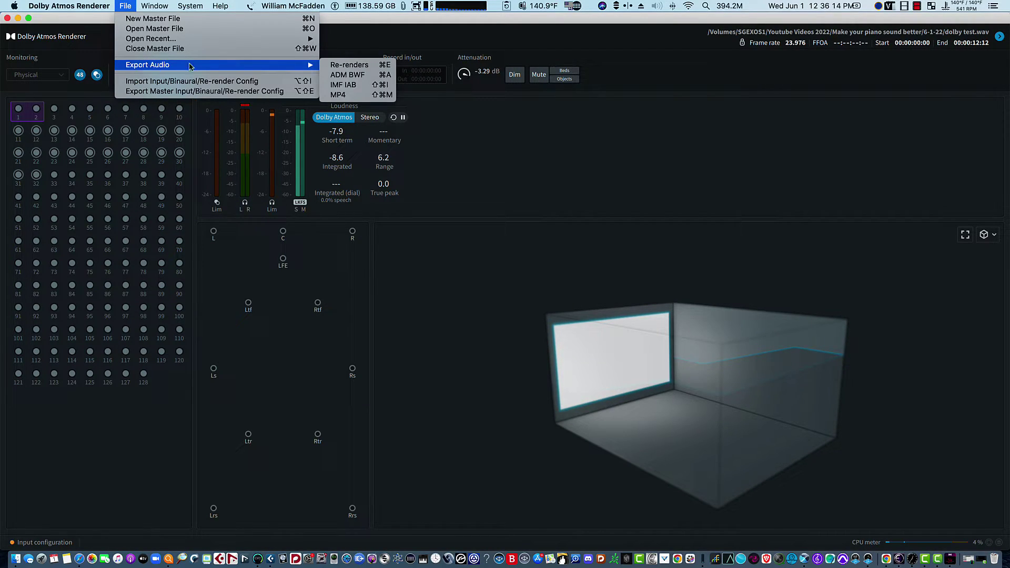
{"action": "left_click", "coordinate": [348, 96]}
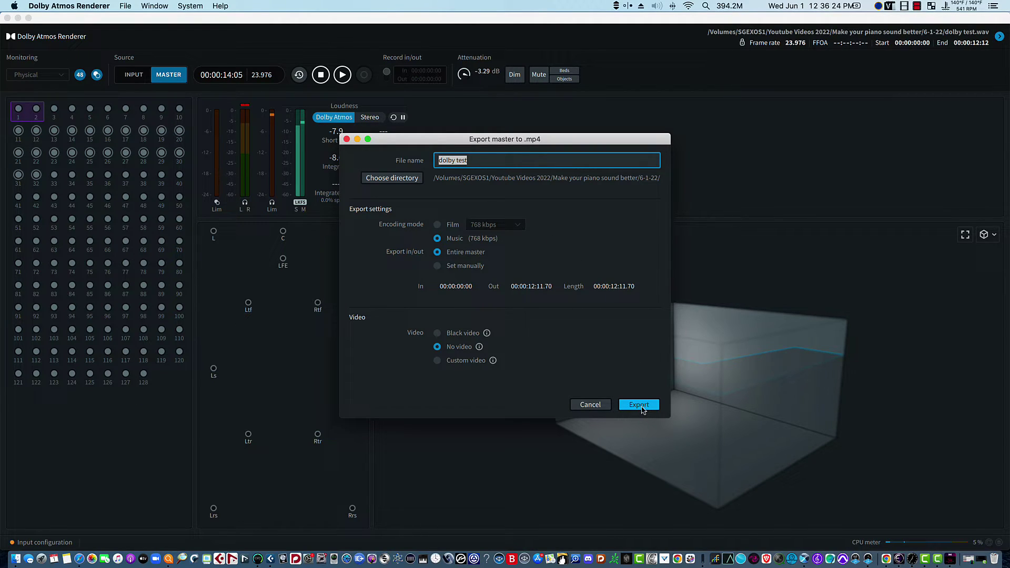
- Export dolby test as MP4 into the 6-1-22 folder and dismiss the success notice
{"action": "left_click", "coordinate": [412, 180]}
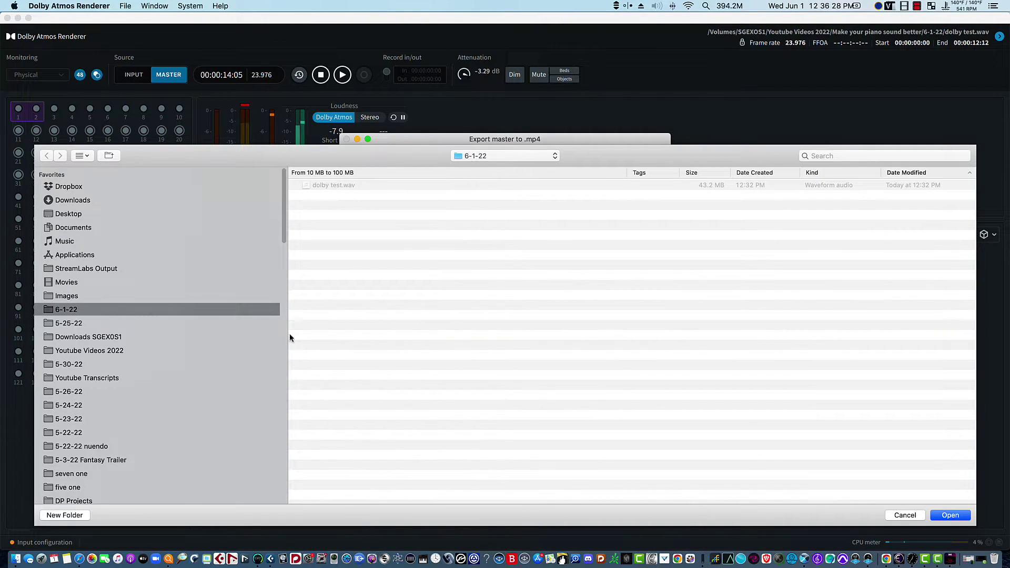
{"action": "left_click", "coordinate": [951, 515]}
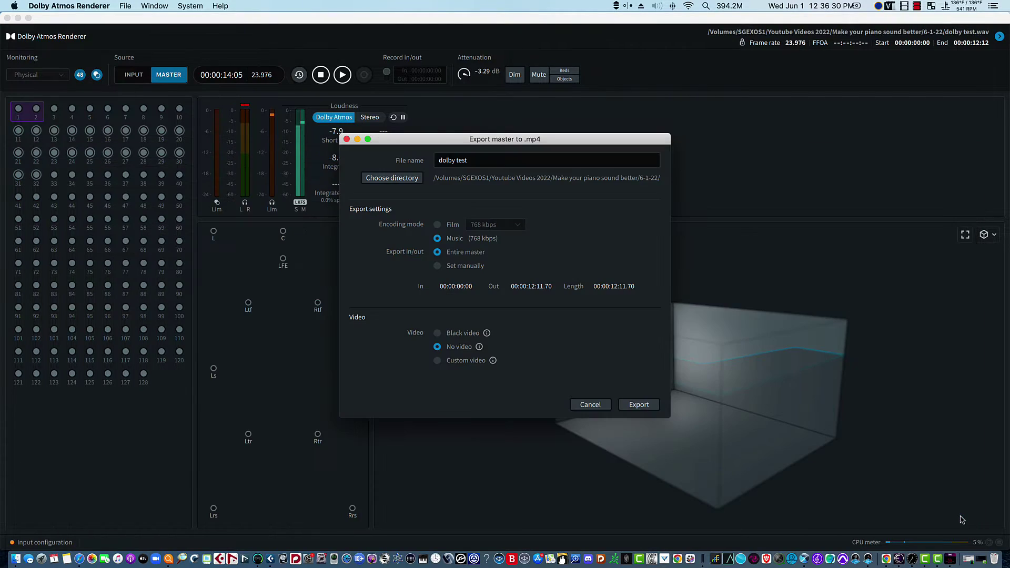
{"action": "left_click", "coordinate": [643, 408]}
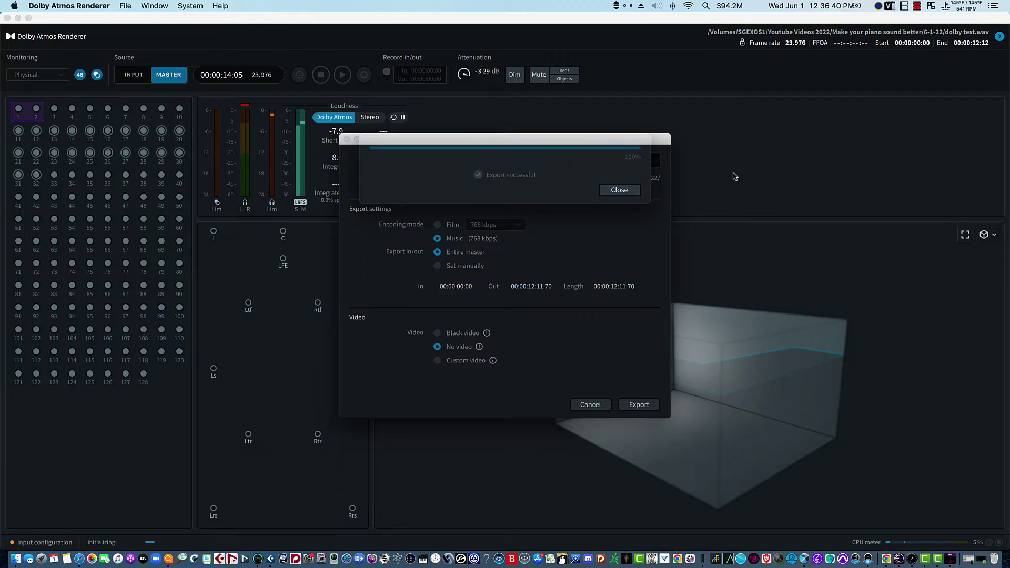
{"action": "left_click", "coordinate": [621, 191]}
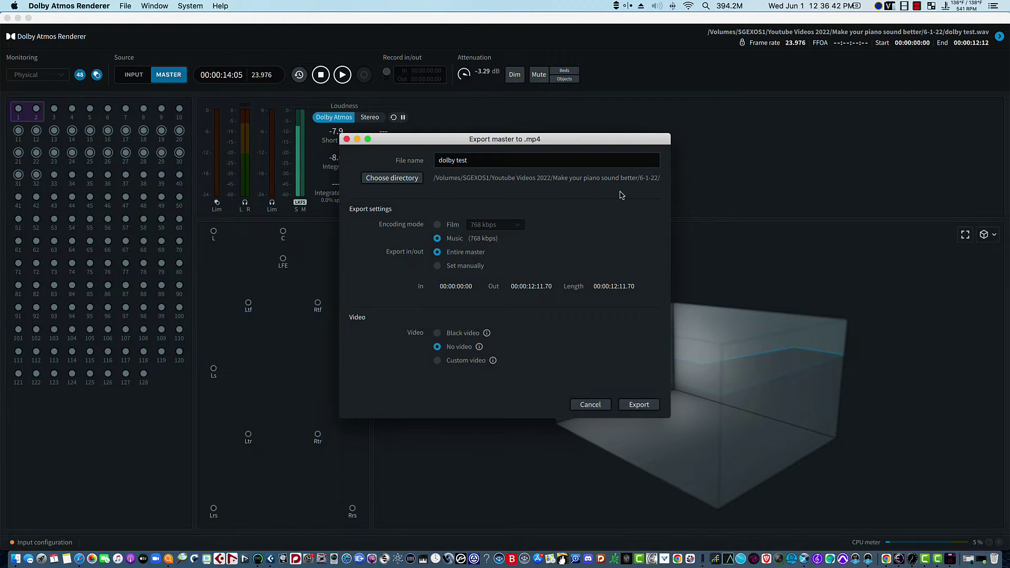
{"action": "left_click", "coordinate": [17, 561]}
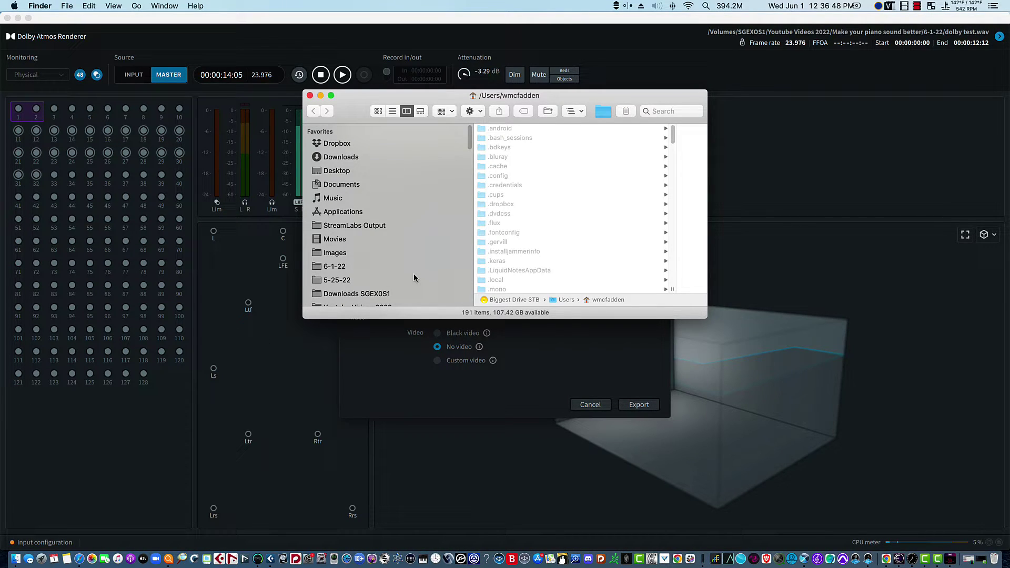
- Show the 6-1-22 folder and choose Open With > Other… for dolby test.mp4
{"action": "left_click", "coordinate": [334, 266]}
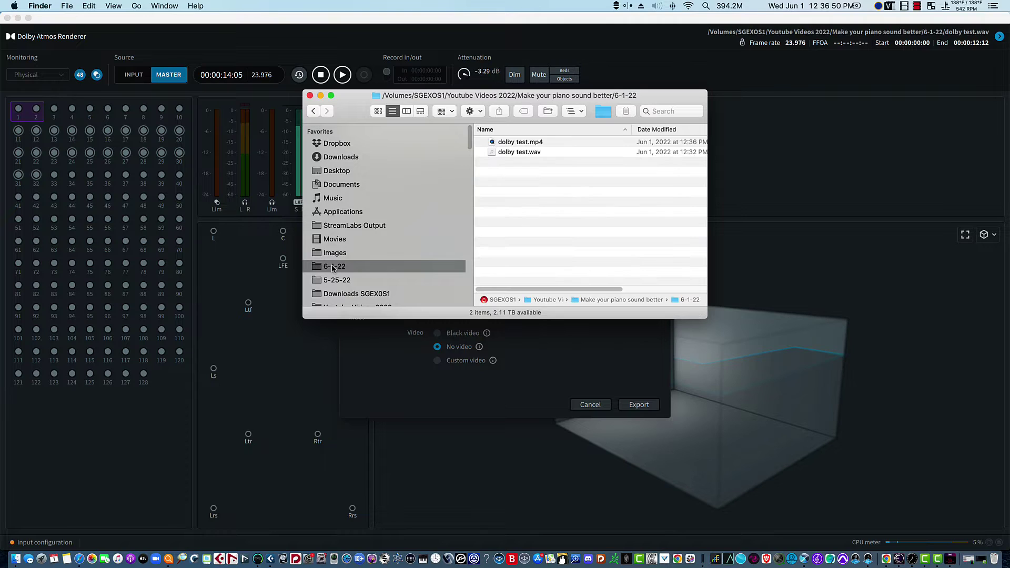
{"action": "right_click", "coordinate": [528, 143]}
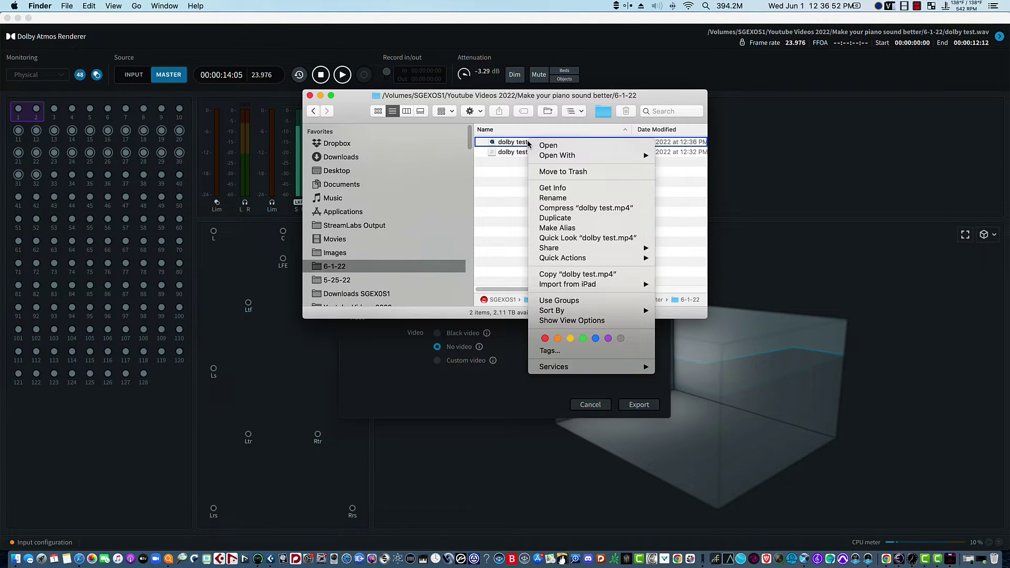
{"action": "mouse_move", "coordinate": [561, 158]}
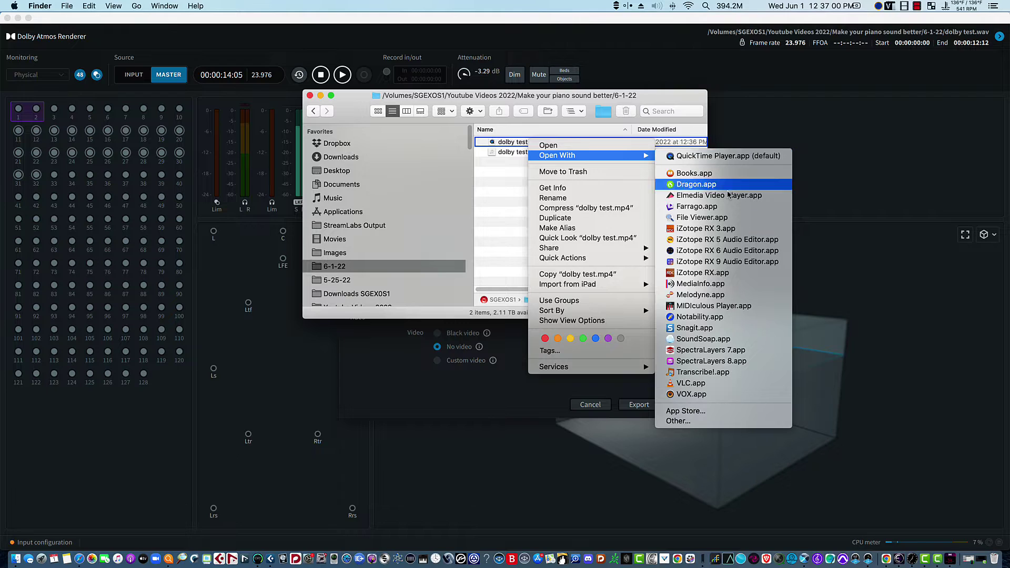
{"action": "left_click", "coordinate": [679, 421]}
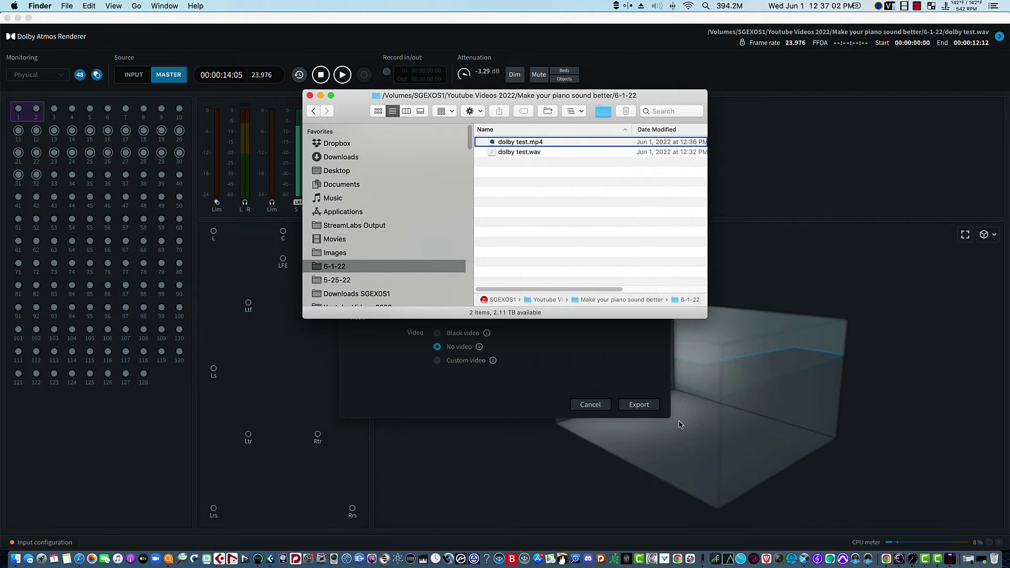
- Search for music.app in the application chooser and open dolby test.mp4 with Music.app
{"action": "left_click", "coordinate": [642, 147]}
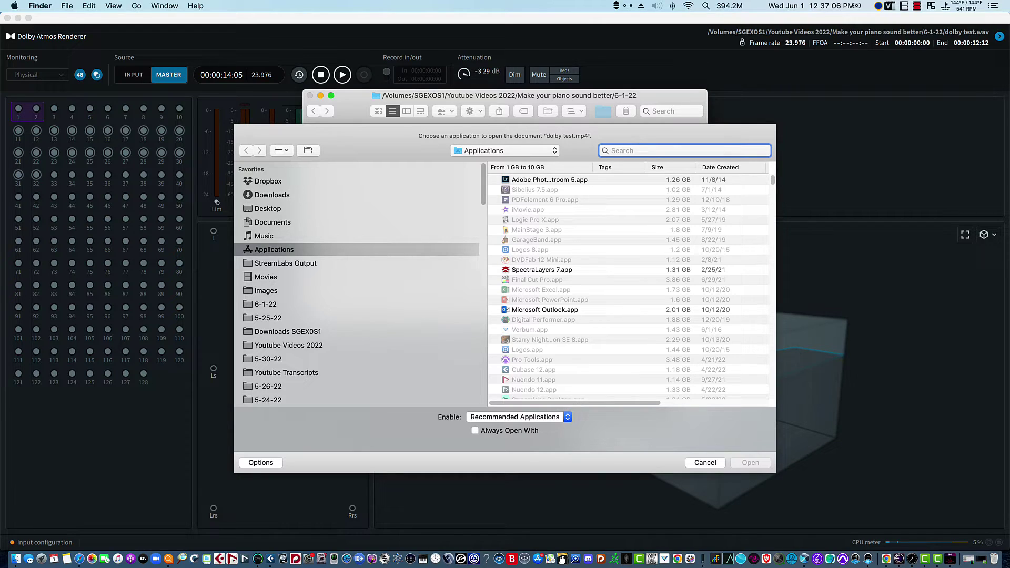
{"action": "type", "text": "music a"}
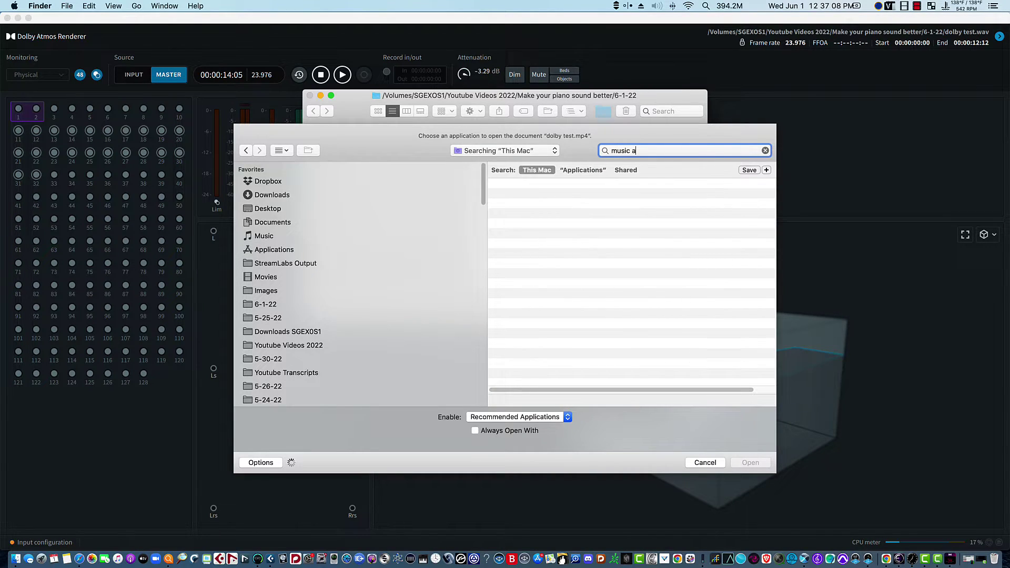
{"action": "type", "text": "pp"}
{"action": "key", "text": "BackSpace"}
{"action": "key", "text": "BackSpace"}
{"action": "key", "text": "BackSpace"}
{"action": "key", "text": "BackSpace"}
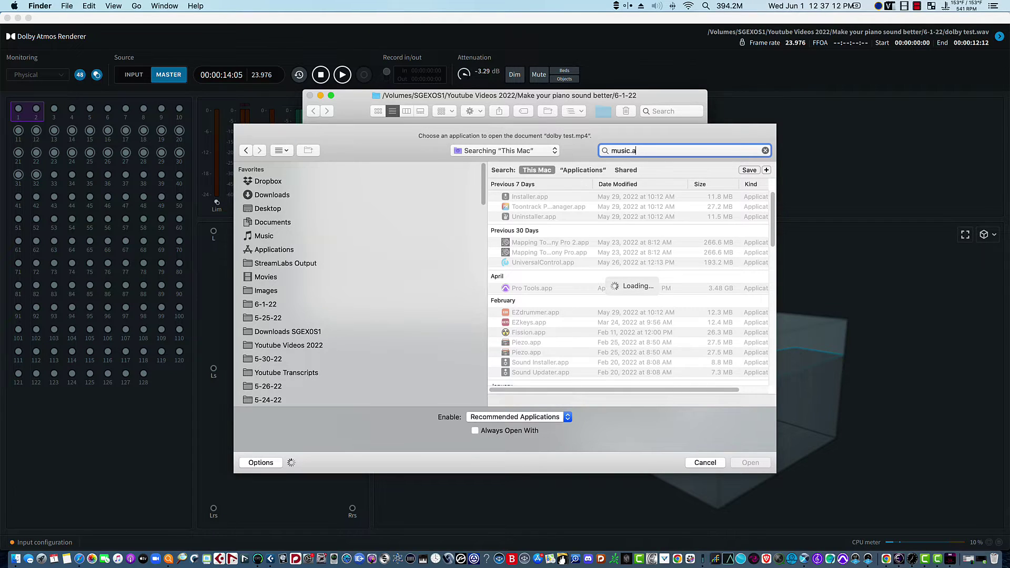
{"action": "key", "text": "Down"}
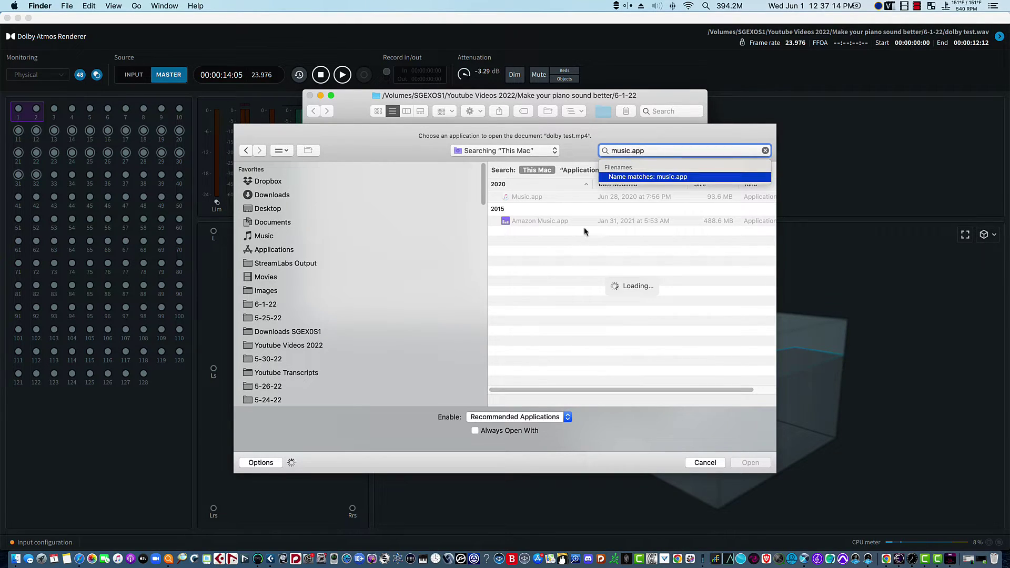
{"action": "left_click", "coordinate": [519, 196]}
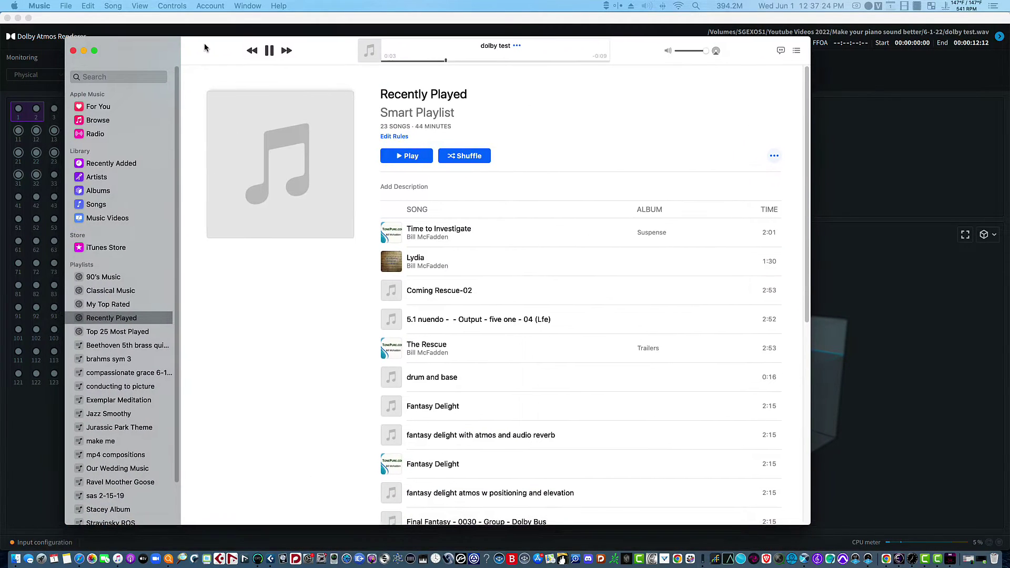
- Nudge the Music window, pause dolby test playback, and hide Music
{"action": "left_click_drag", "start_coordinate": [205, 48], "coordinate": [210, 49]}
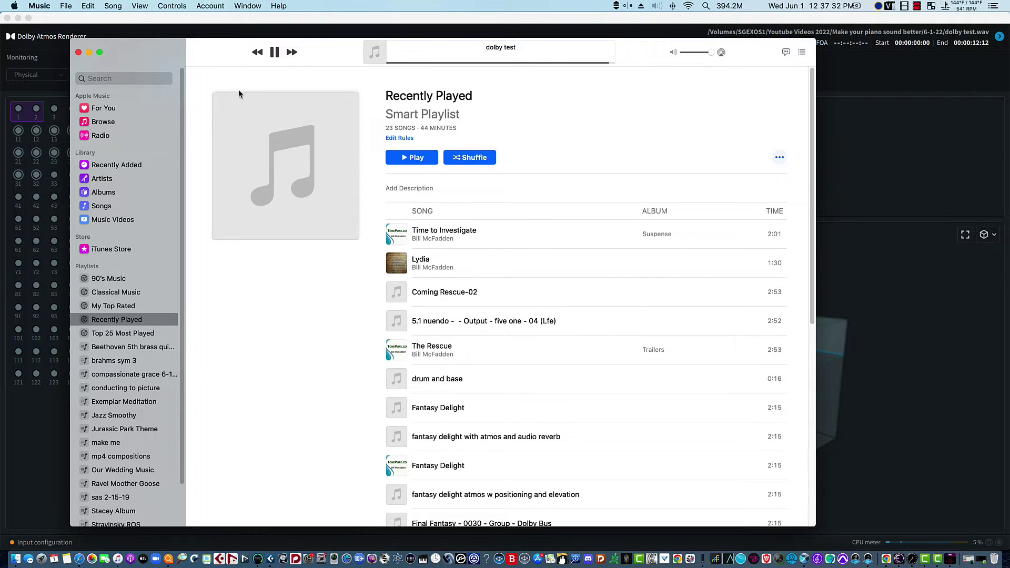
{"action": "left_click", "coordinate": [274, 56]}
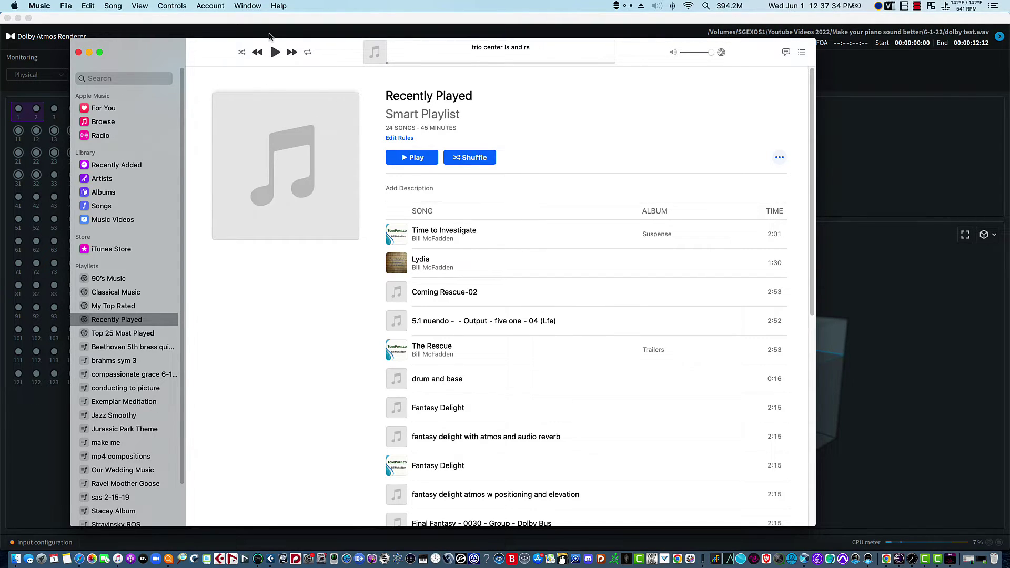
{"action": "key", "text": "super+w"}
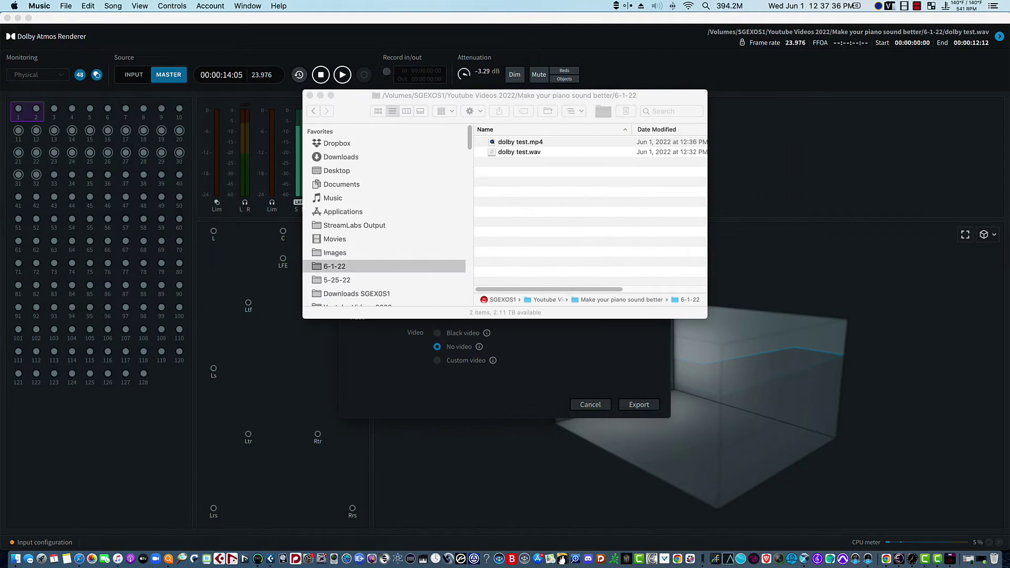